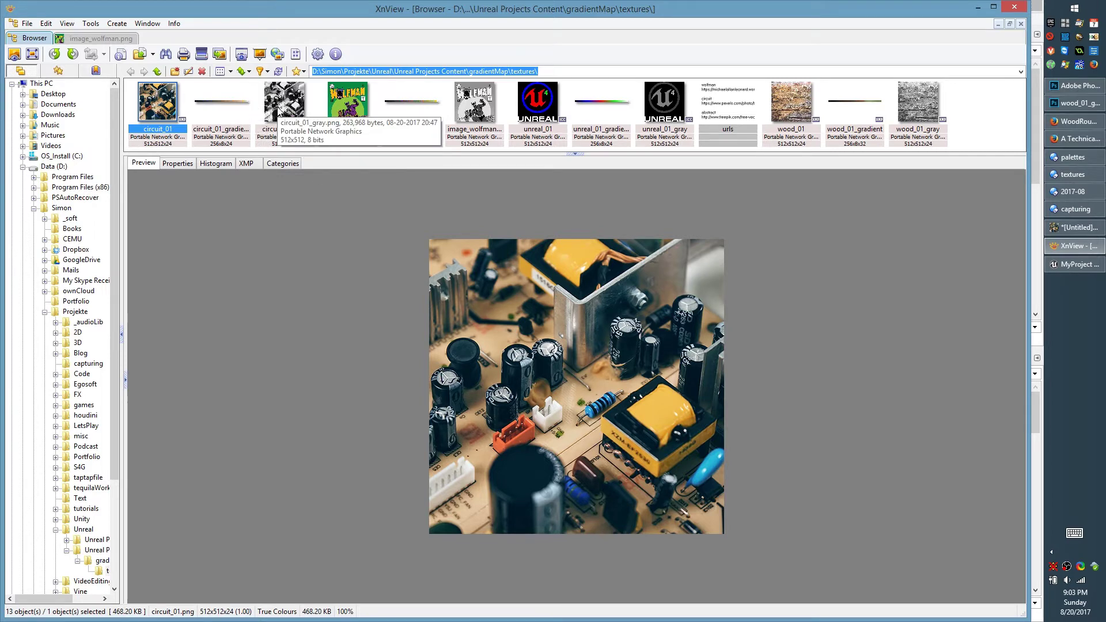
- Compare the circuit_01_gray image with the circuit_01_gradient strip, zoomed to 500% in XnView
click(267, 119)
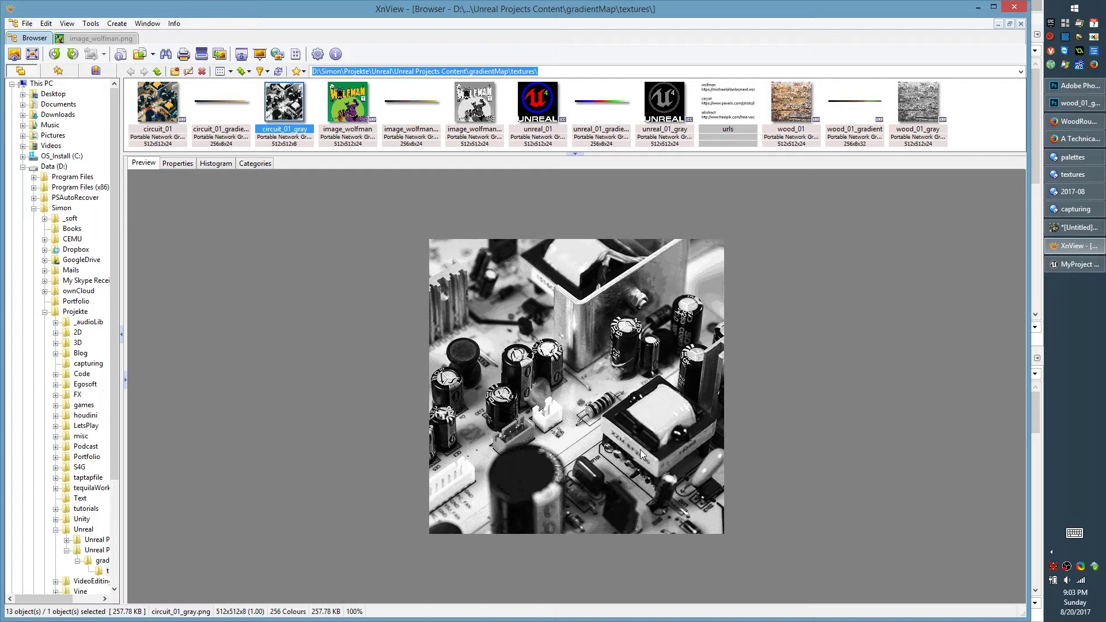
click(228, 101)
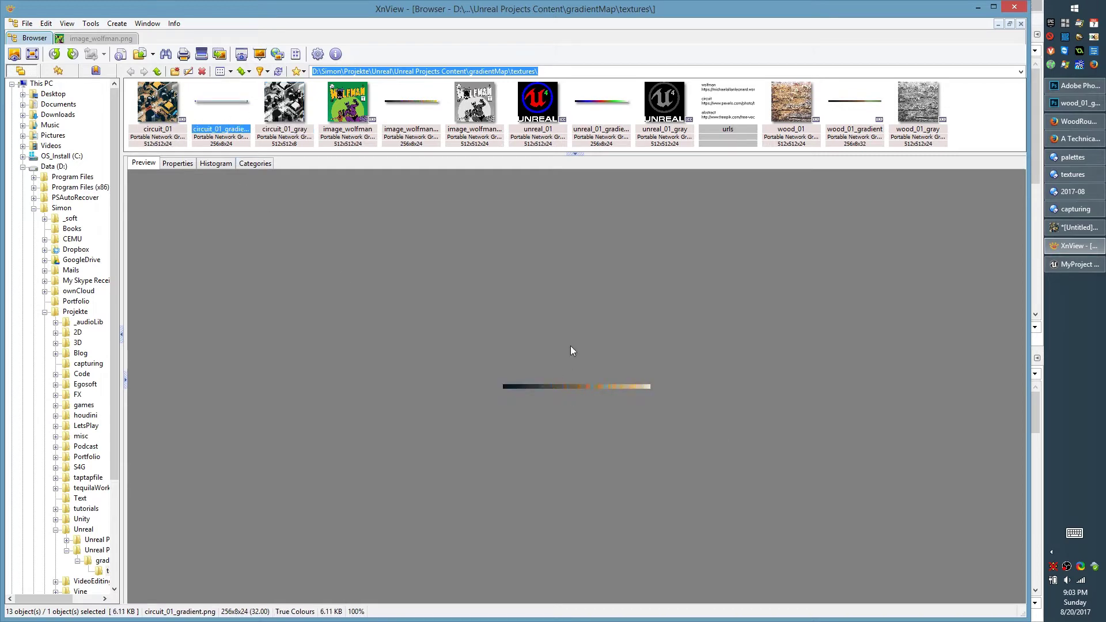
scroll(570, 346, up, 3)
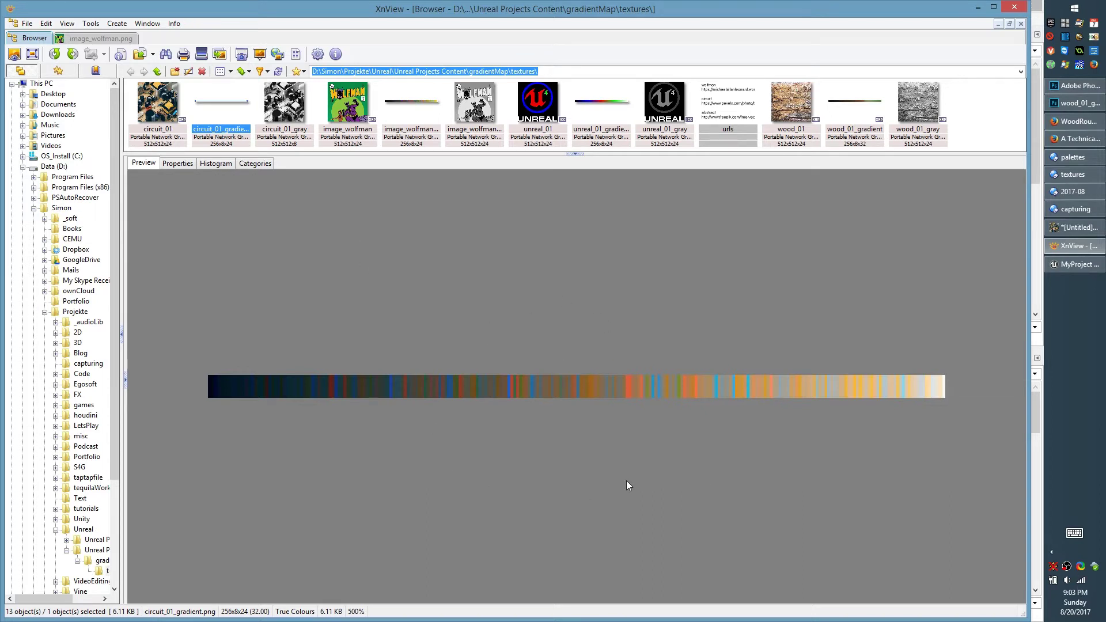
click(295, 118)
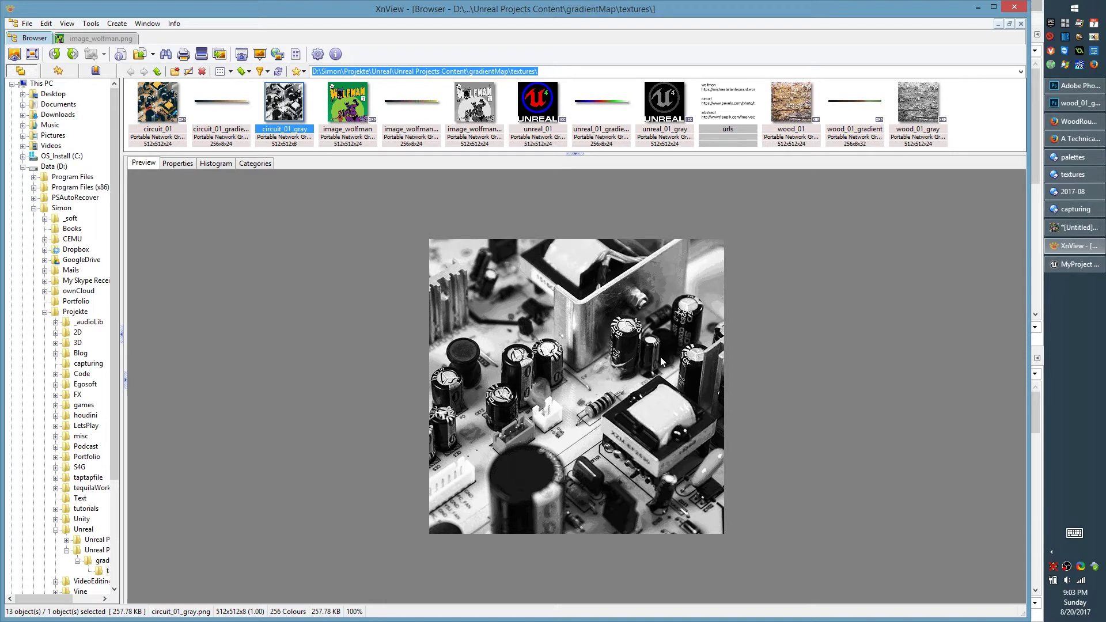
click(235, 110)
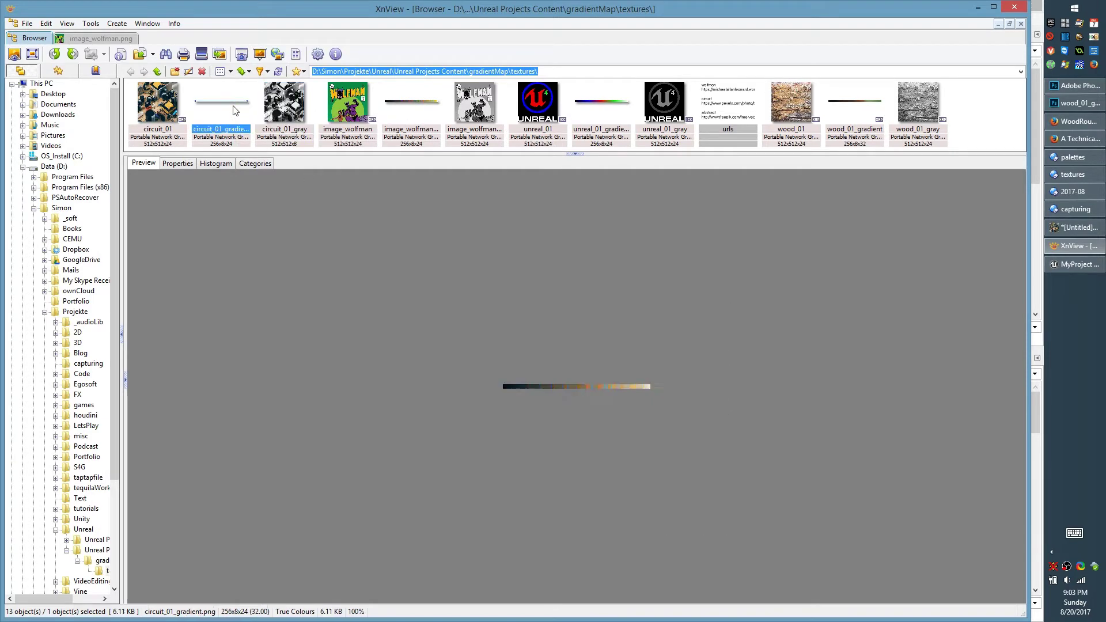
scroll(567, 363, up, 4)
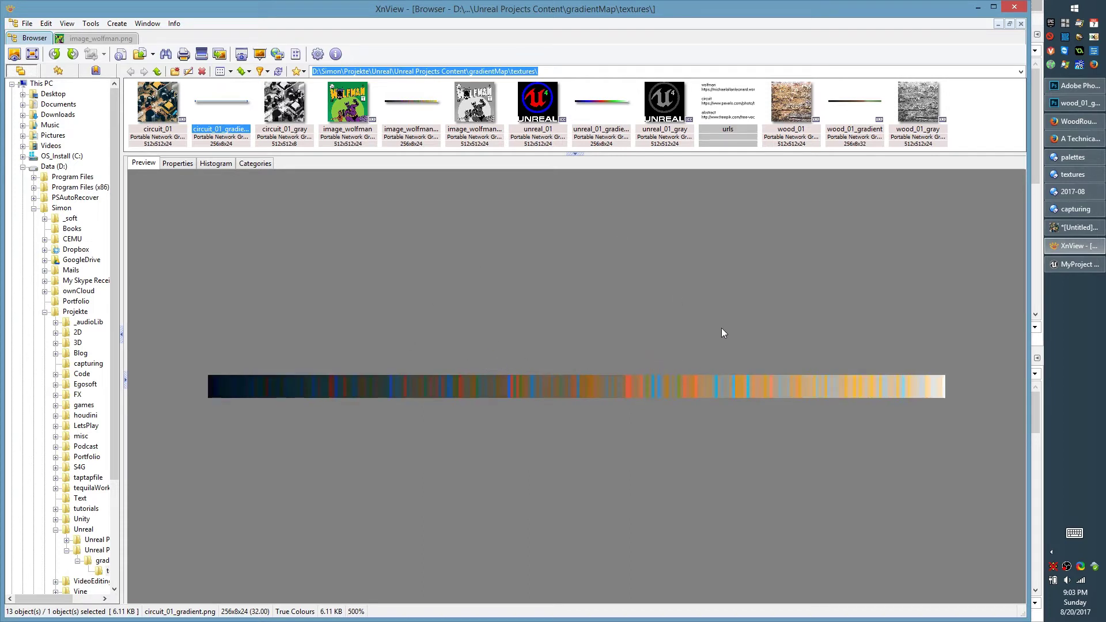
- Scroll the gradient mapping blog post down to the Gradient Mask_B and Mask_C examples
click(1051, 139)
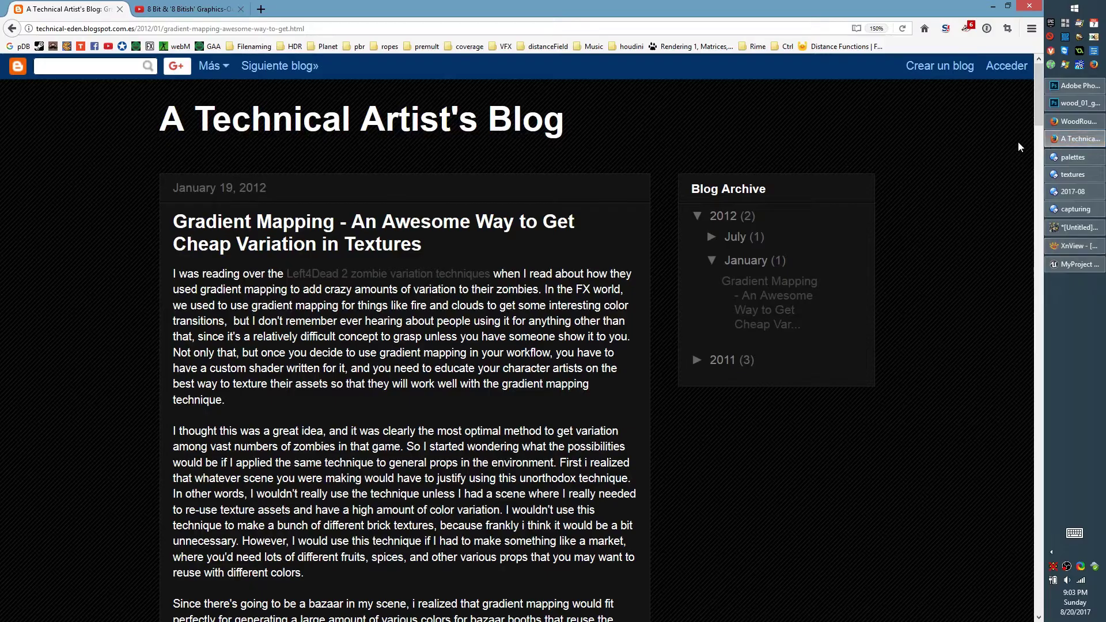
drag(1038, 112, 1038, 188)
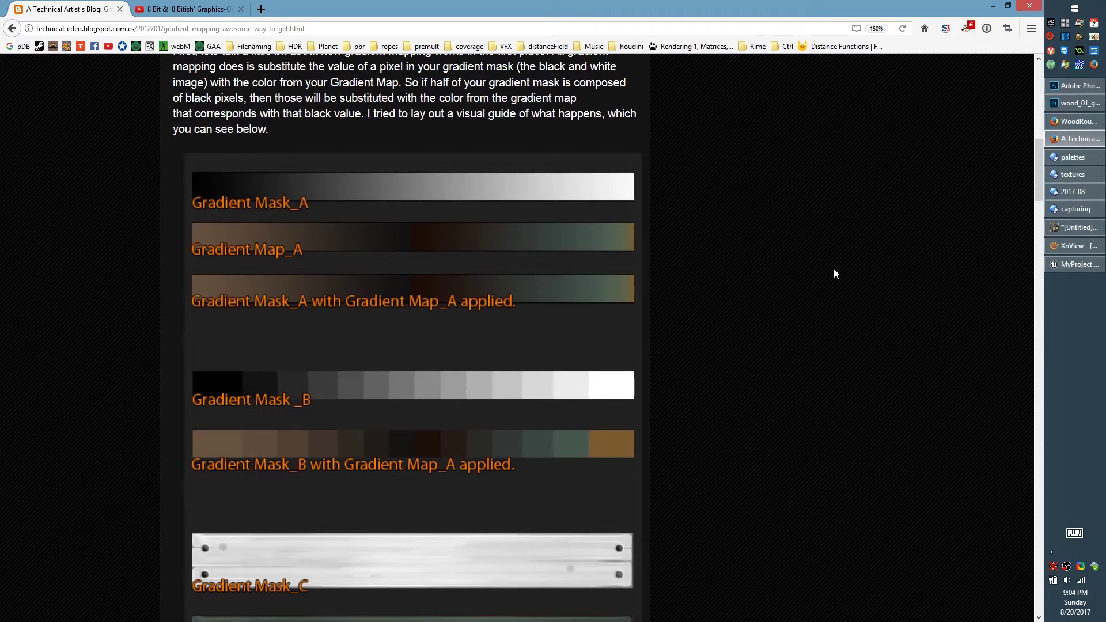
scroll(1036, 207, down, 3)
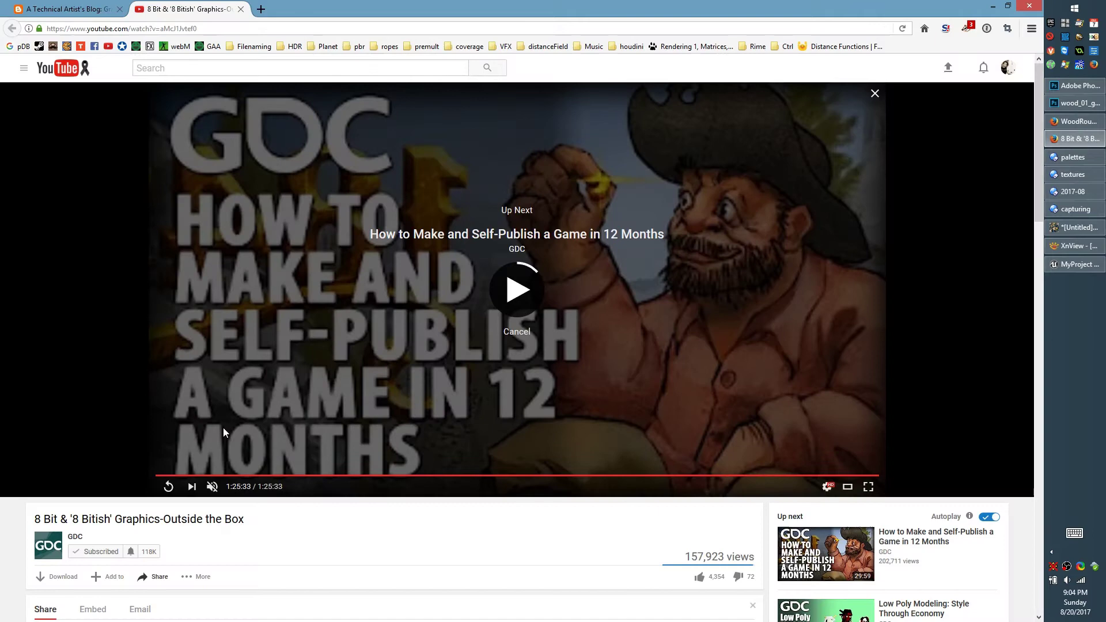
- Cancel autoplay, skip the 8 Bit & '8 Bitish' Graphics talk to 37:13, and pause it
click(516, 332)
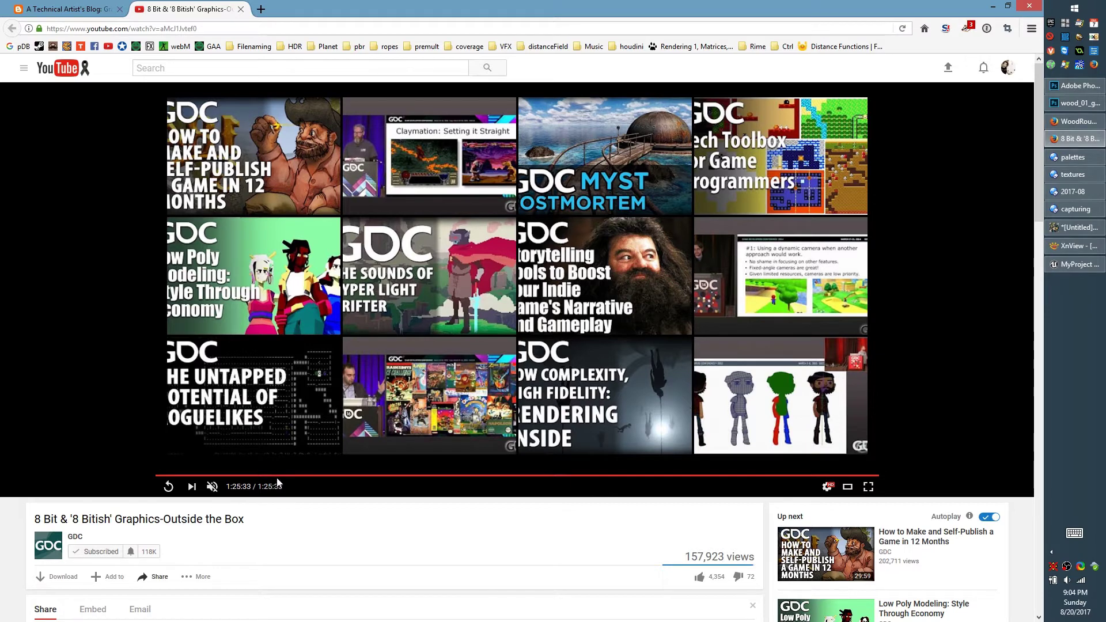
click(402, 476)
click(470, 475)
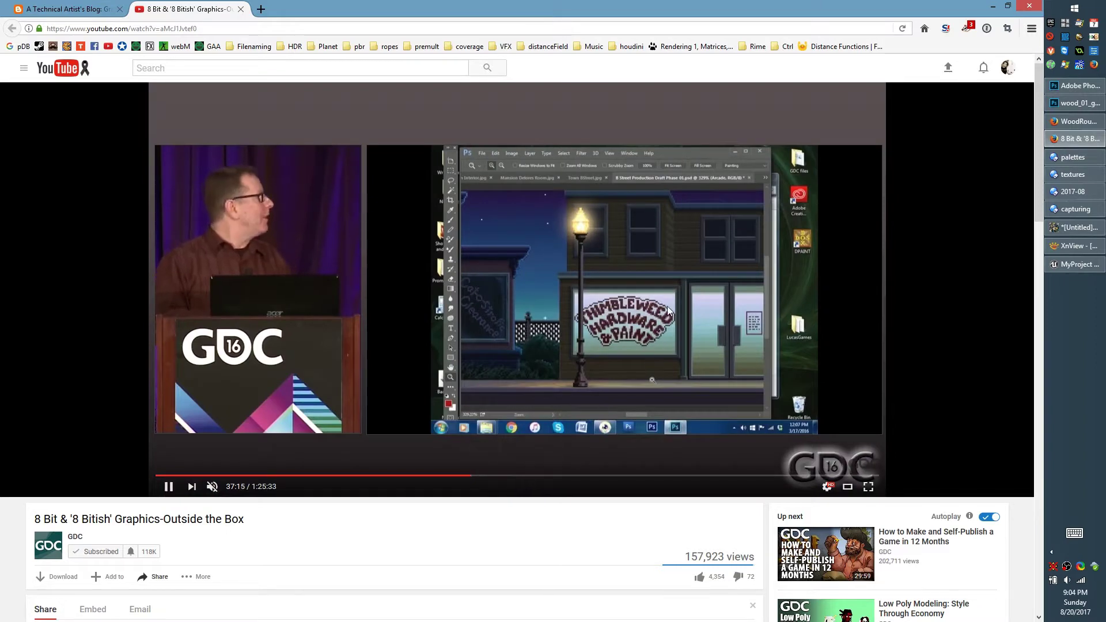
click(606, 367)
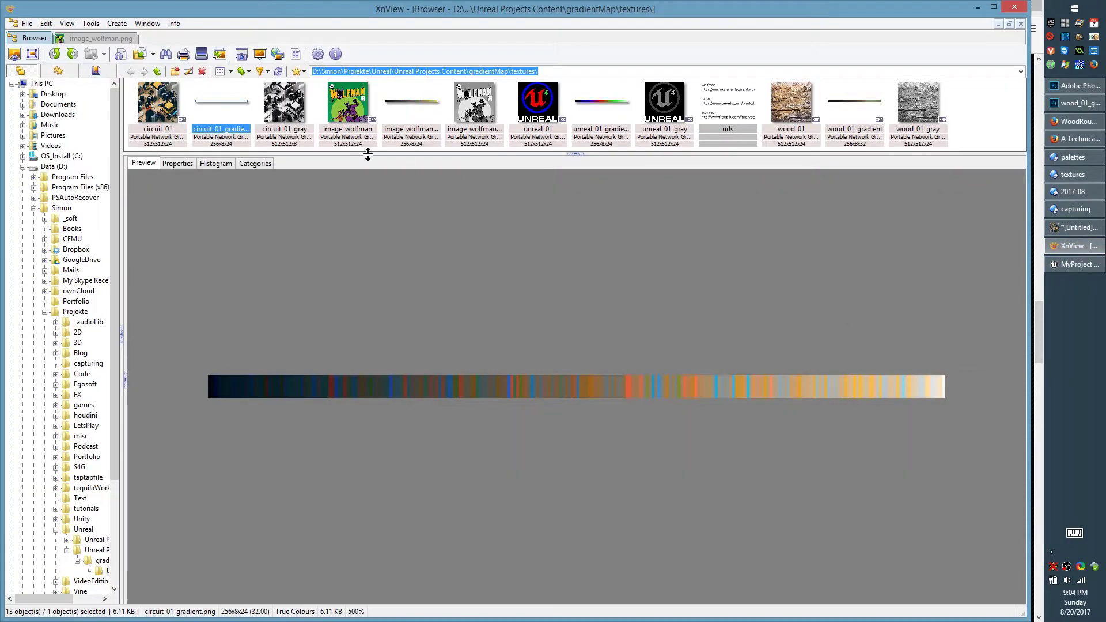
- Preview the full-colour 512x512 circuit_01.png photo in XnView
click(183, 99)
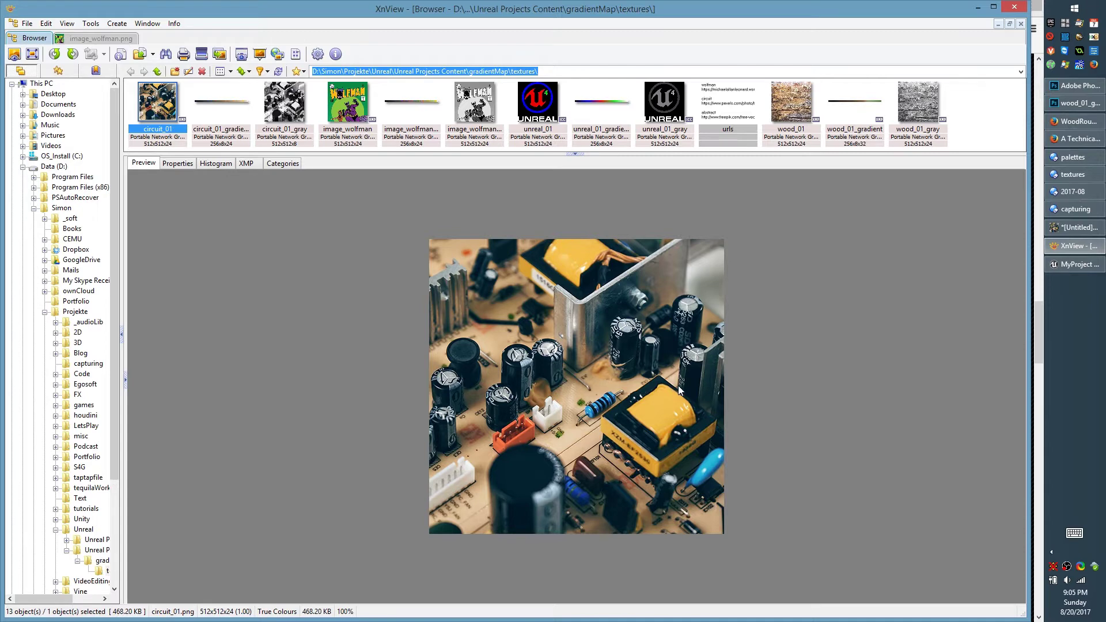
- Open the M_gradientMap_01 material in a maximized material editor
click(1072, 264)
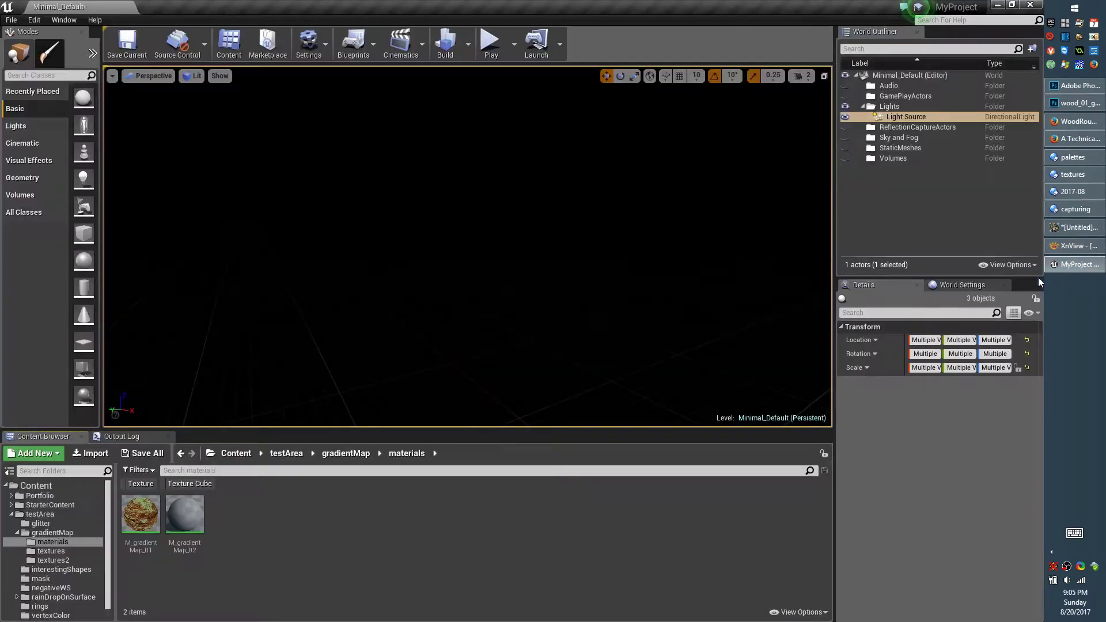
double_click(141, 512)
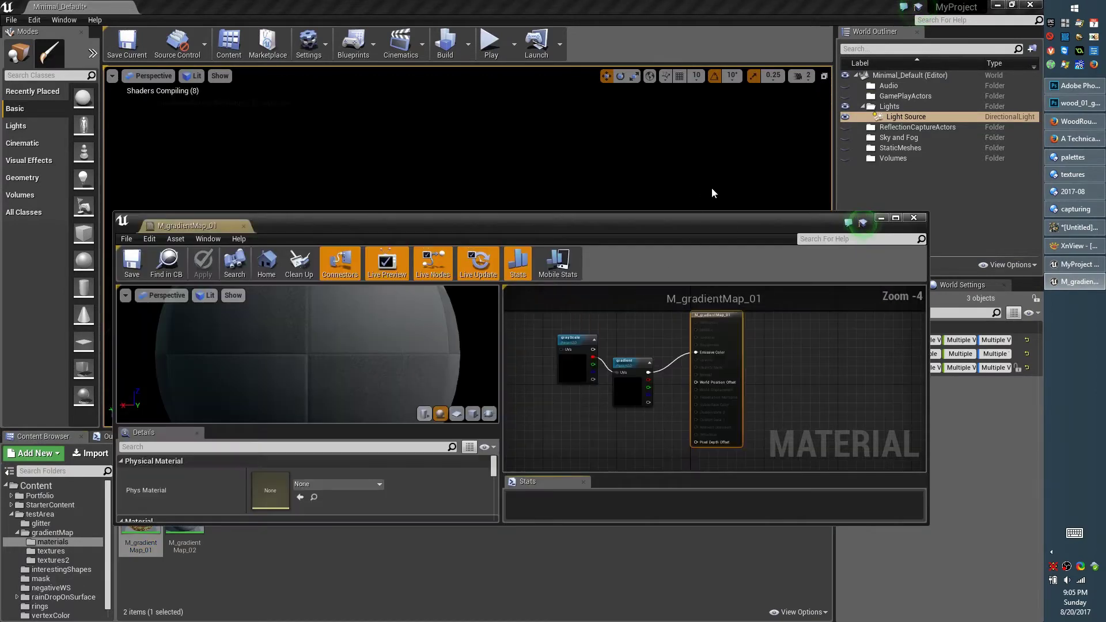
click(892, 216)
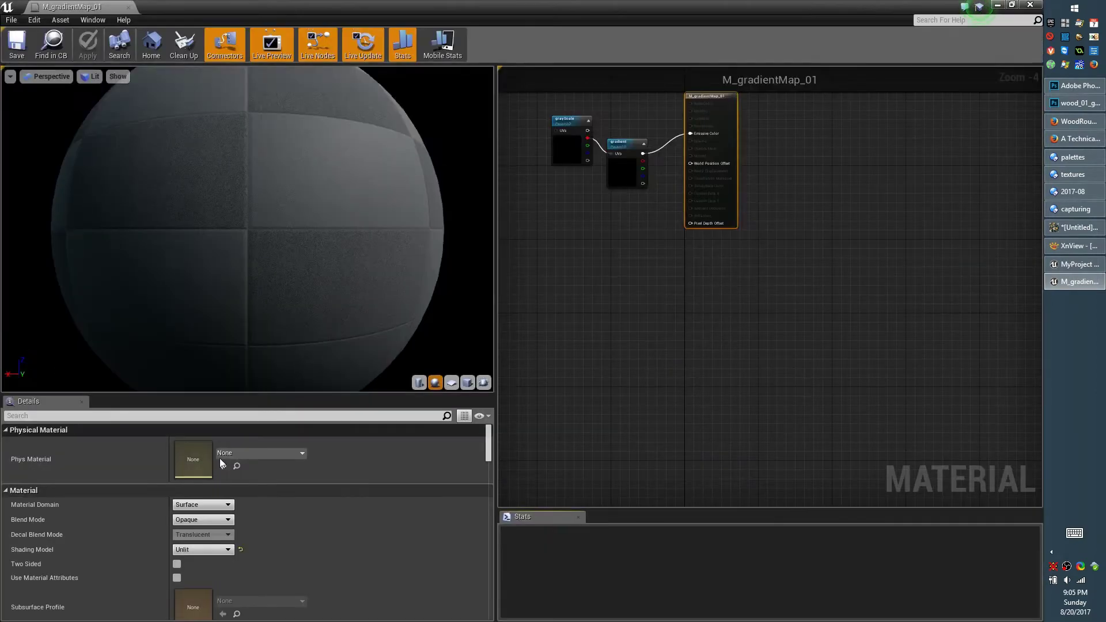
- Frame the node graph and preview the material on an enlarged flat plane
drag(334, 394, 334, 363)
right_drag(516, 283, 719, 447)
scroll(719, 448, up, 5)
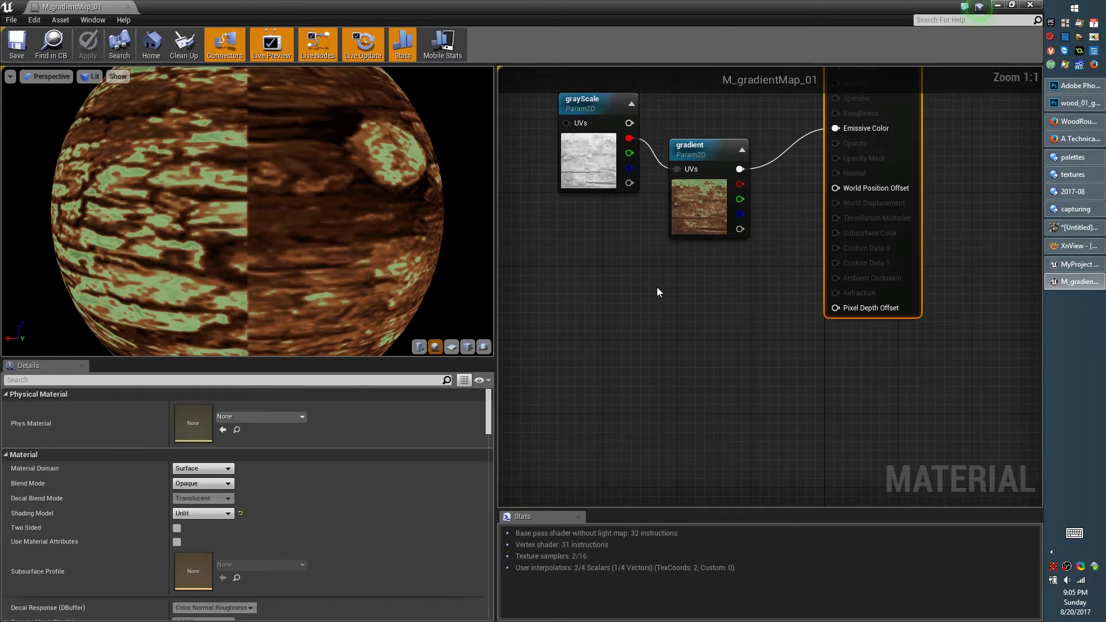
right_drag(656, 287, 659, 368)
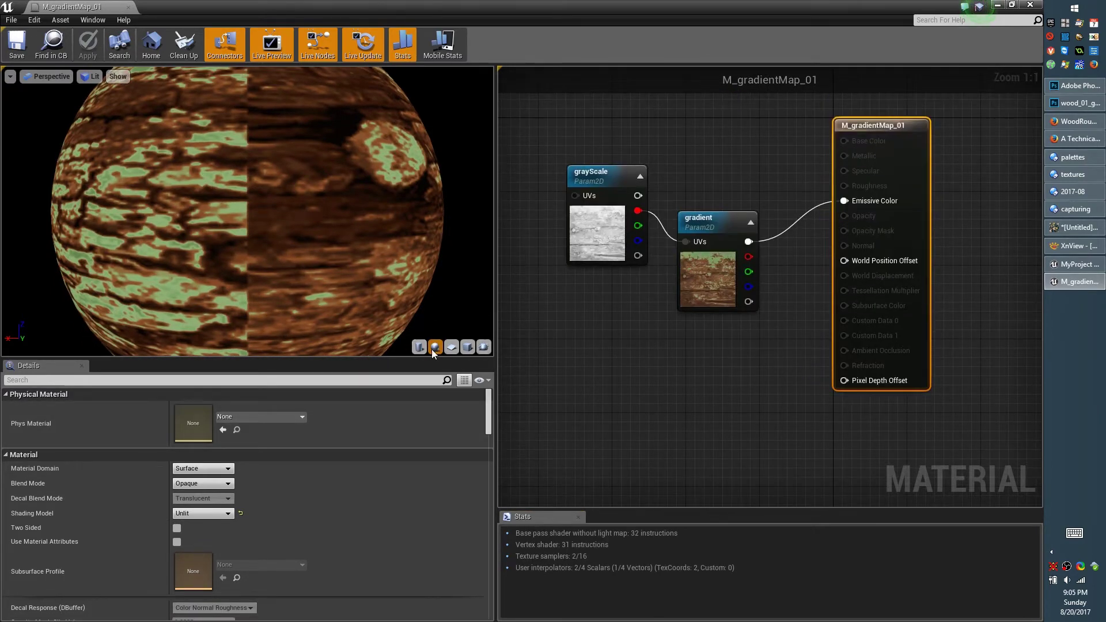
click(452, 346)
drag(390, 375, 390, 525)
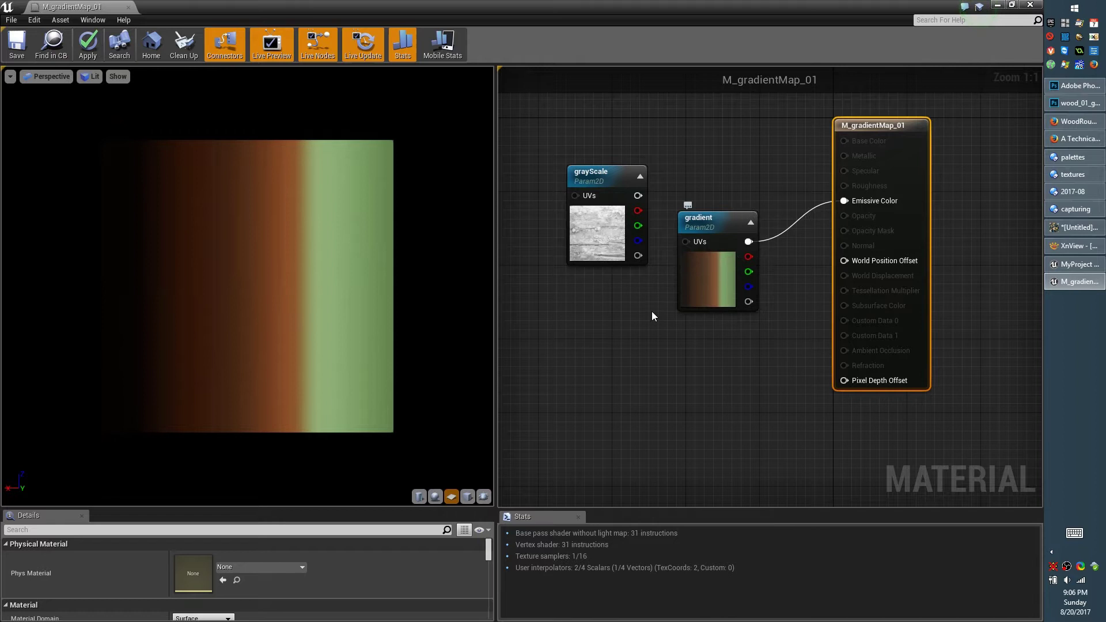
- Connect grayScale's R output to the gradient texture's UVs and align the nodes
drag(609, 228, 580, 218)
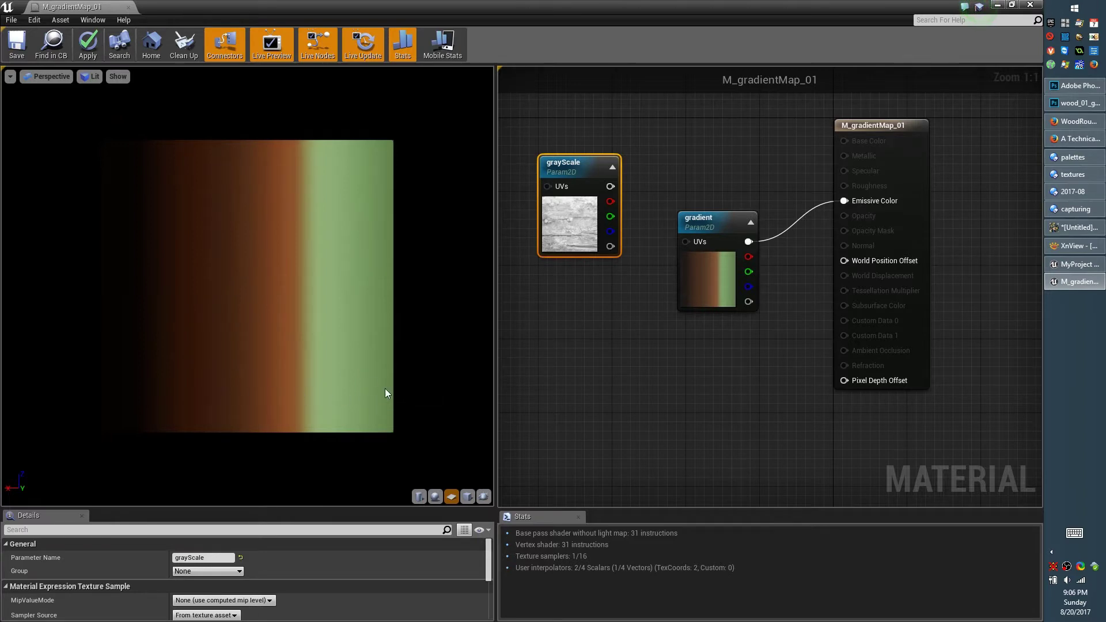
drag(610, 201, 690, 242)
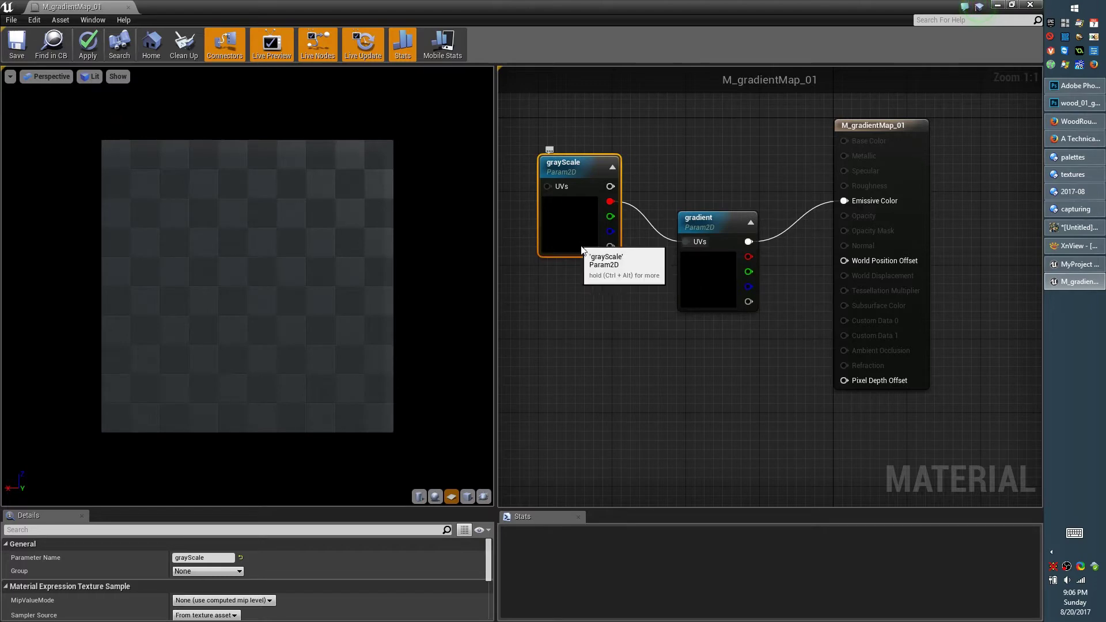
drag(570, 239, 597, 276)
click(607, 313)
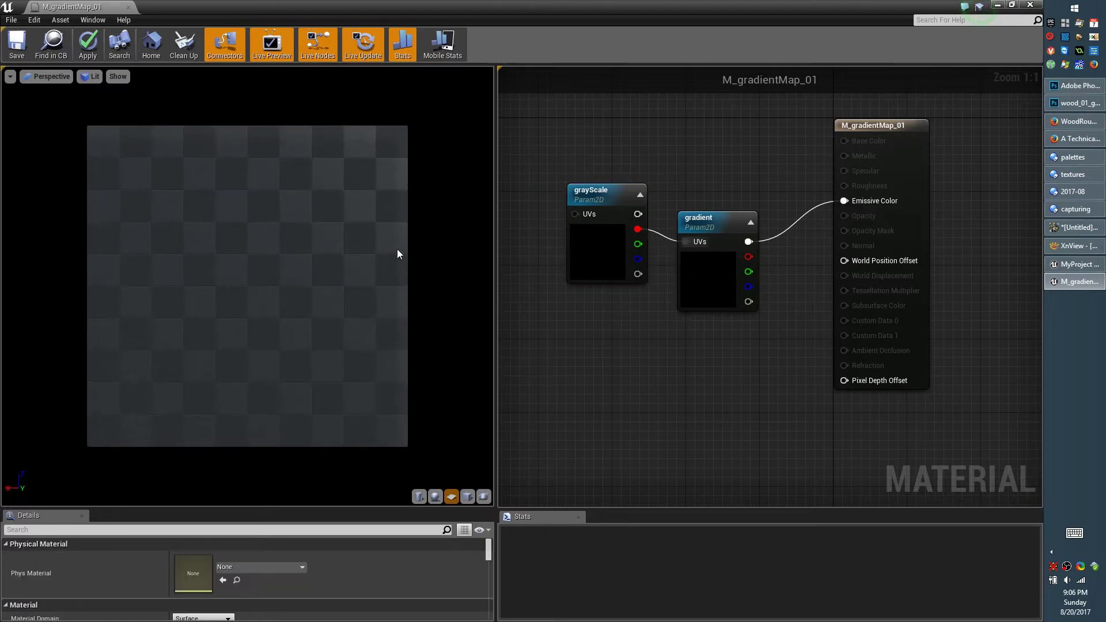
scroll(319, 298, up, 2)
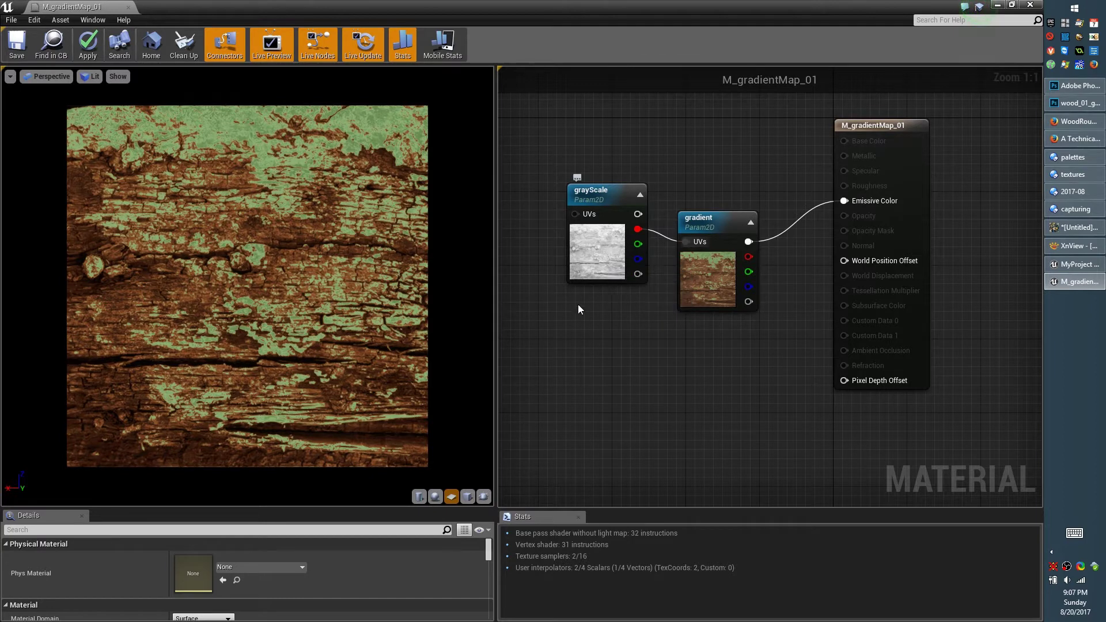
drag(596, 261, 588, 271)
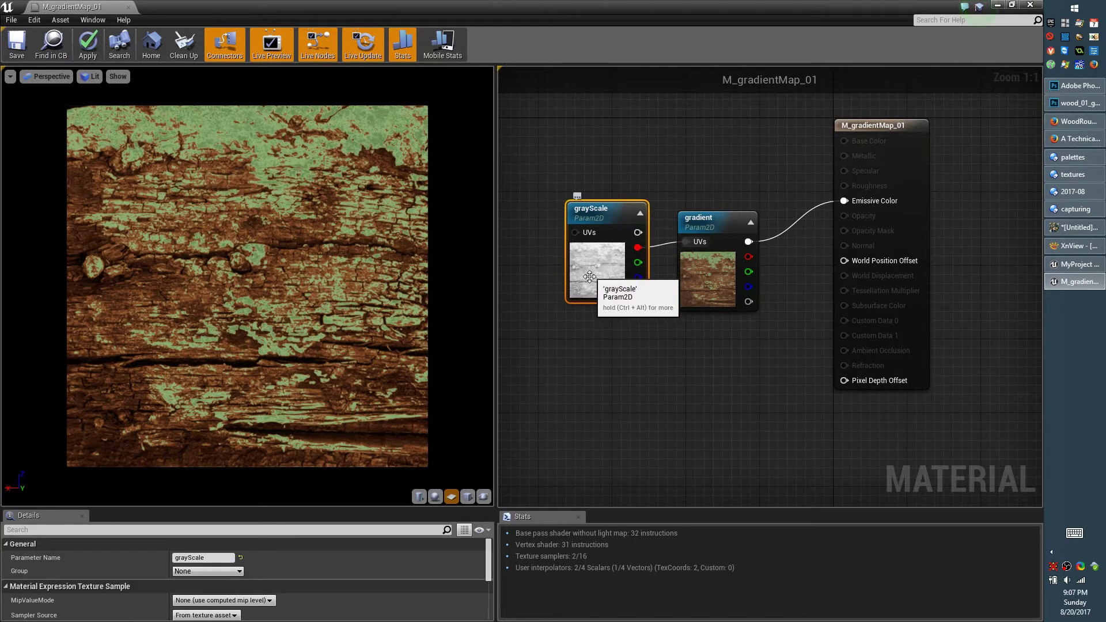
drag(588, 277, 580, 271)
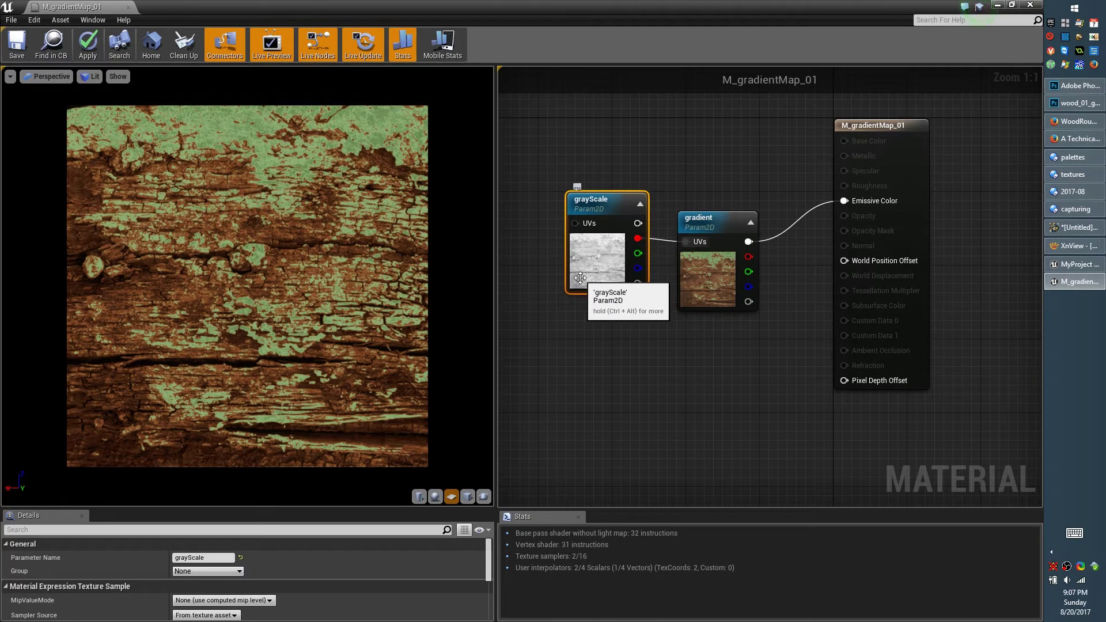
- Close the material editor, apply the changes, and switch to GIMP
click(127, 7)
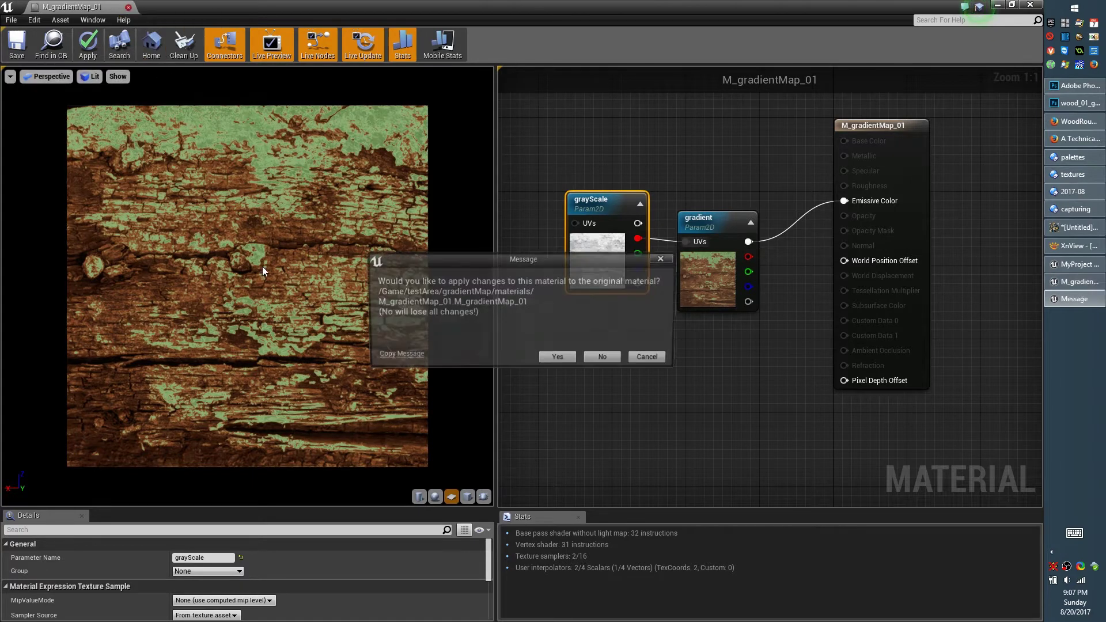
click(557, 357)
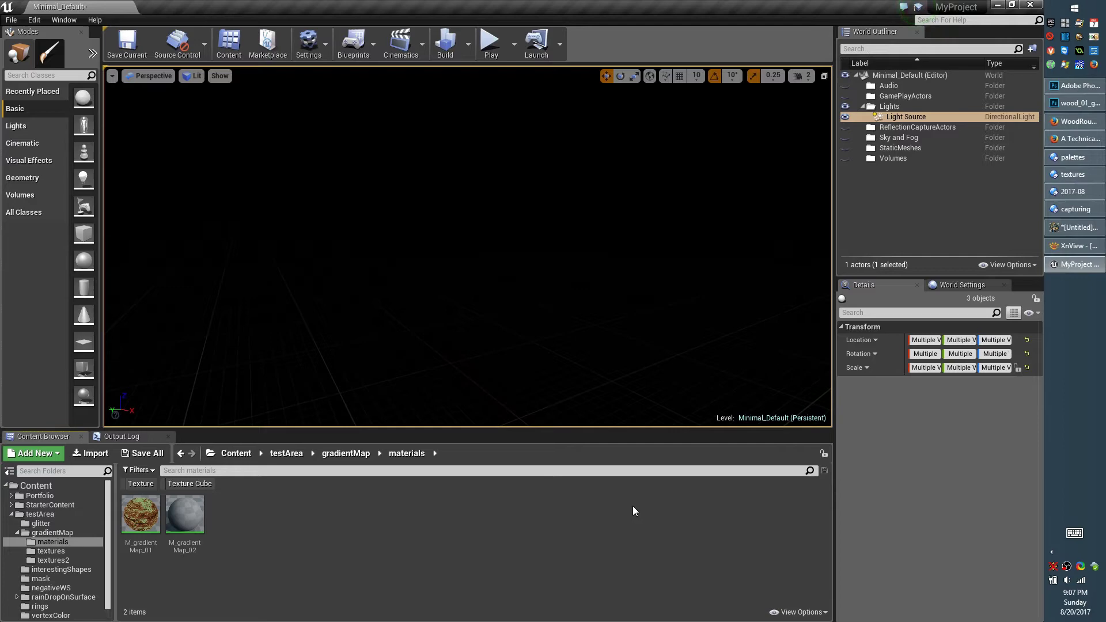
click(1071, 226)
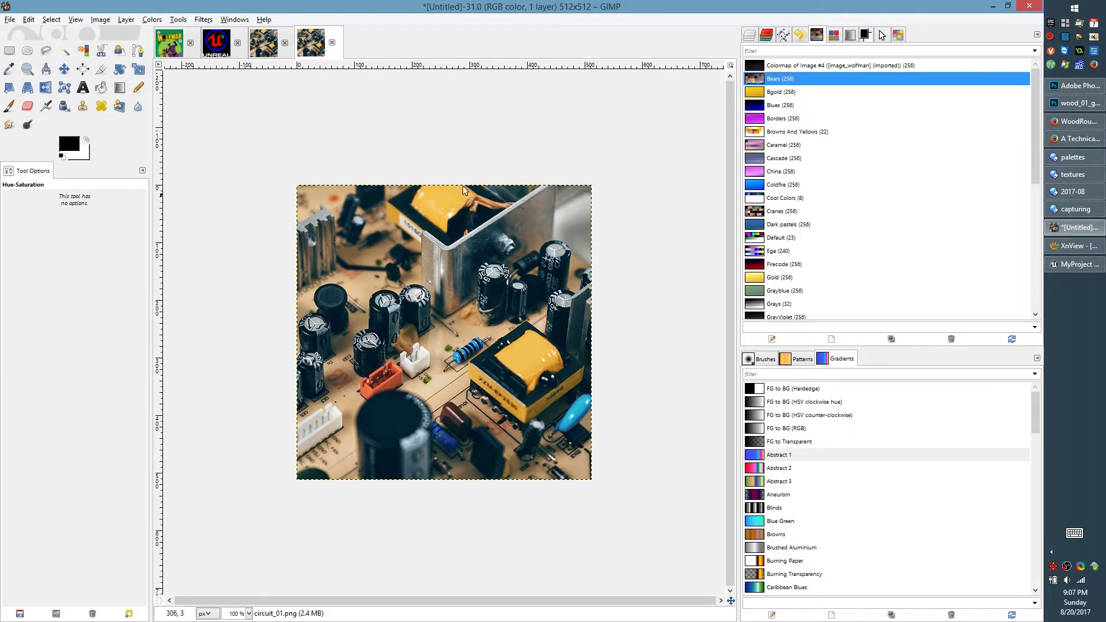
- Convert the circuit photo to Indexed mode with a 256-colour optimum palette and no dithering
click(101, 19)
mouse_move(133, 46)
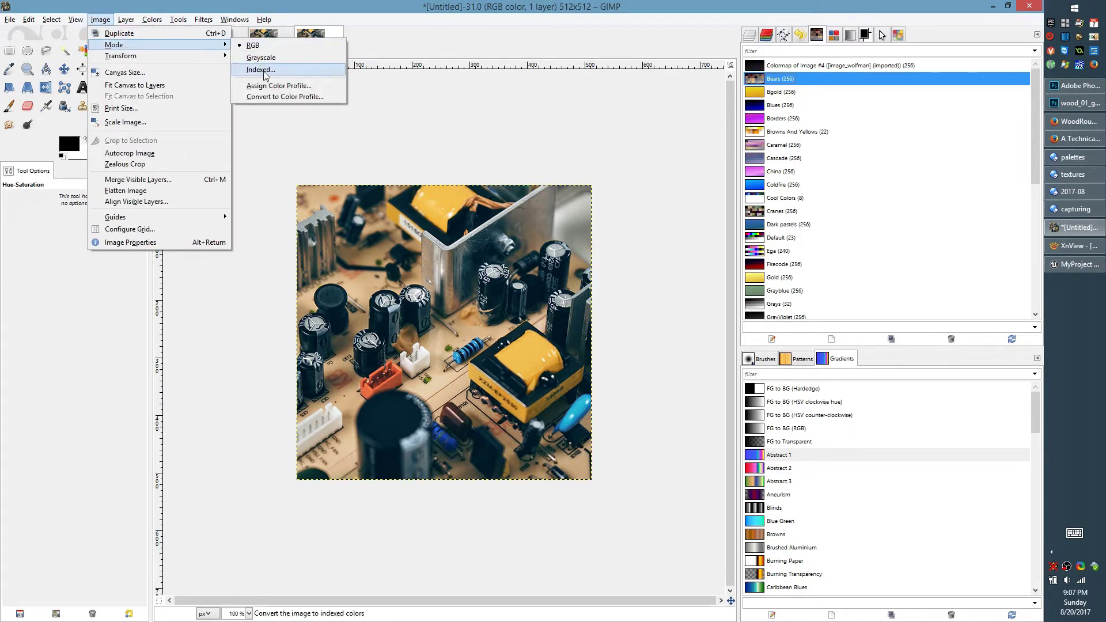
click(282, 74)
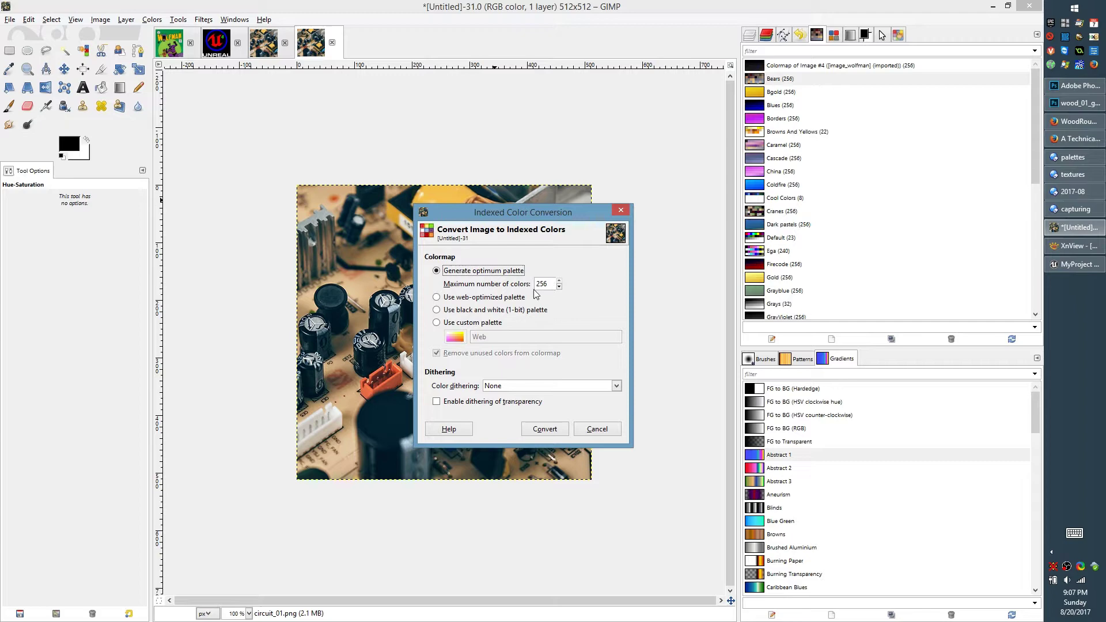
click(557, 429)
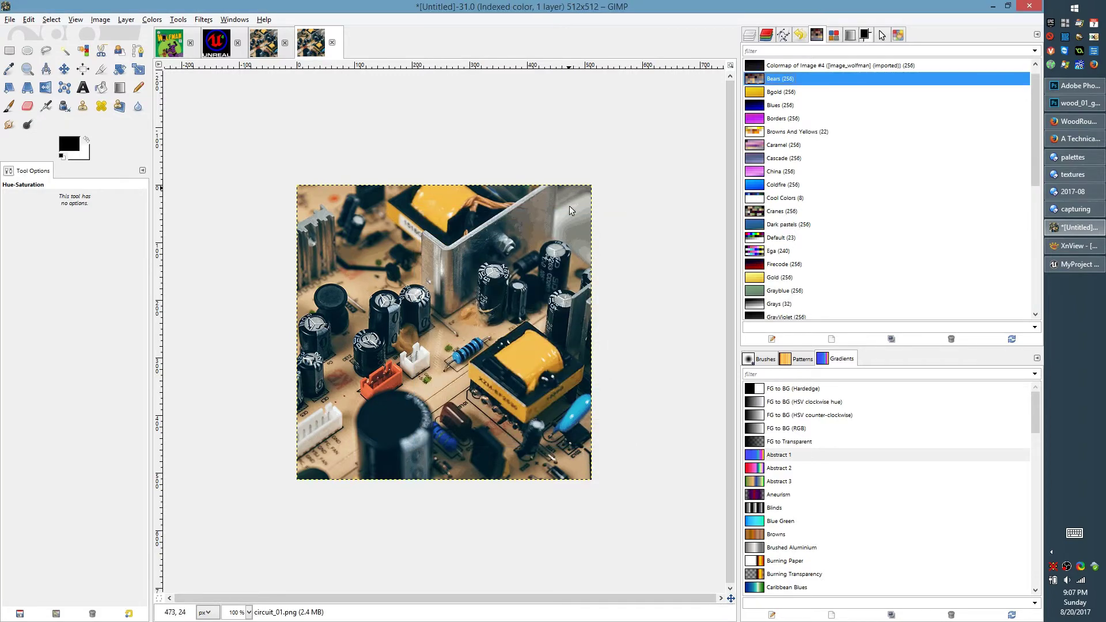
ctrl+scroll(530, 163, up, 3)
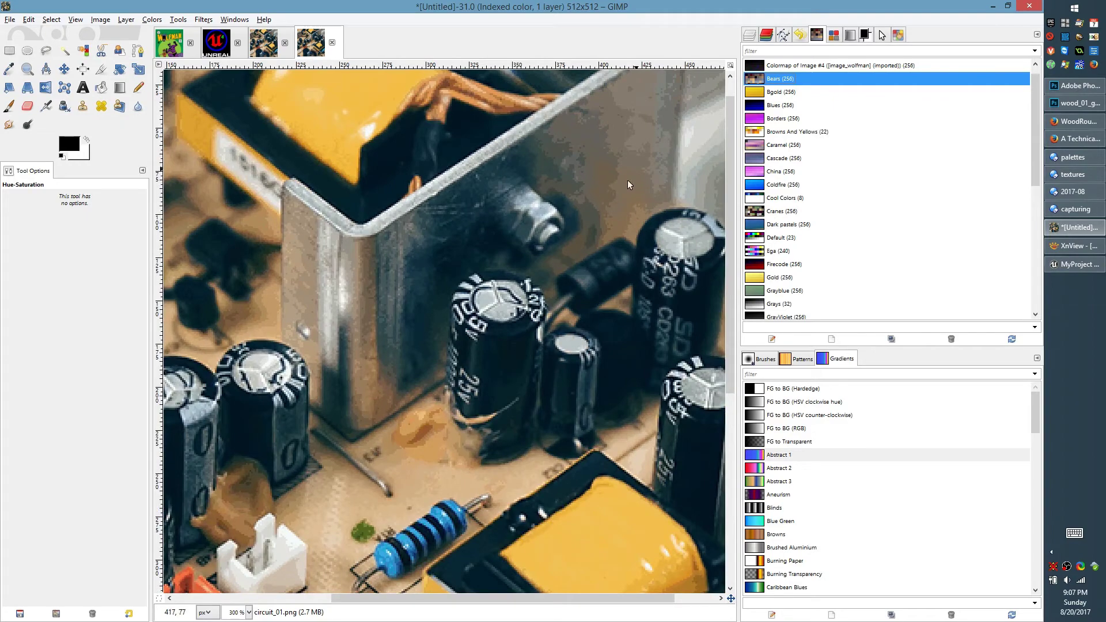
ctrl+scroll(599, 207, down, 3)
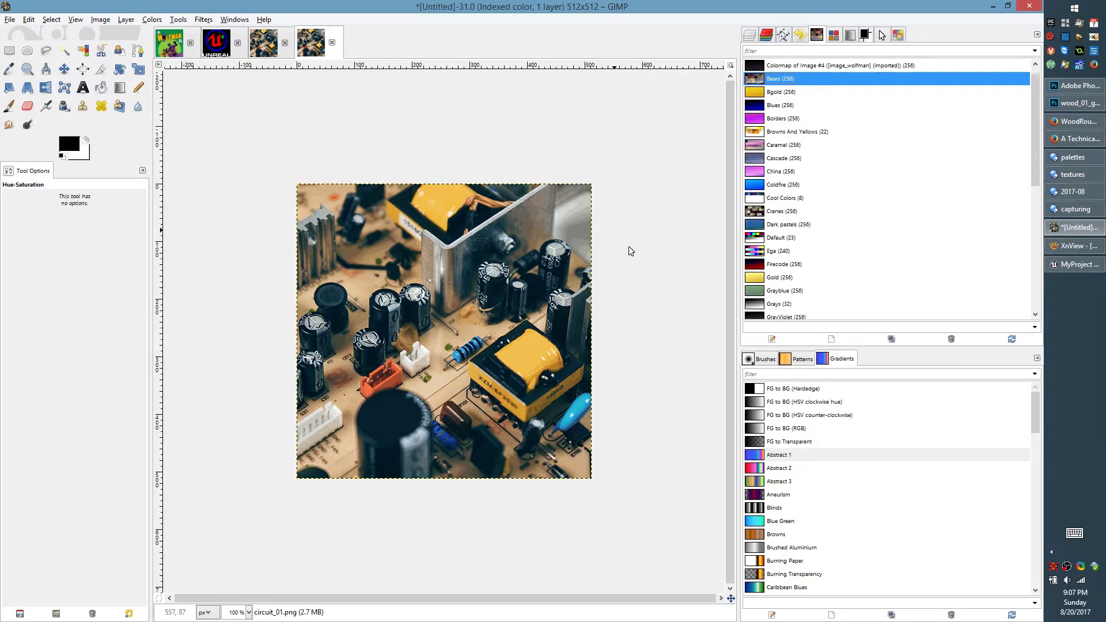
- Open the image's indexed colormap palette in the Palette Editor
click(833, 35)
click(816, 35)
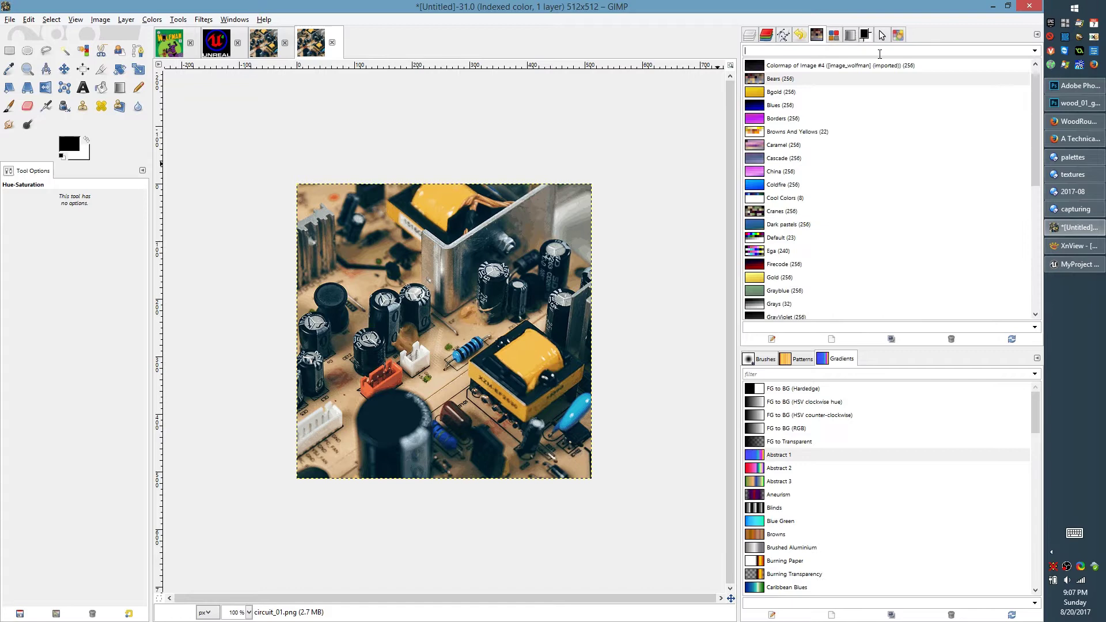
drag(1029, 92, 1032, 72)
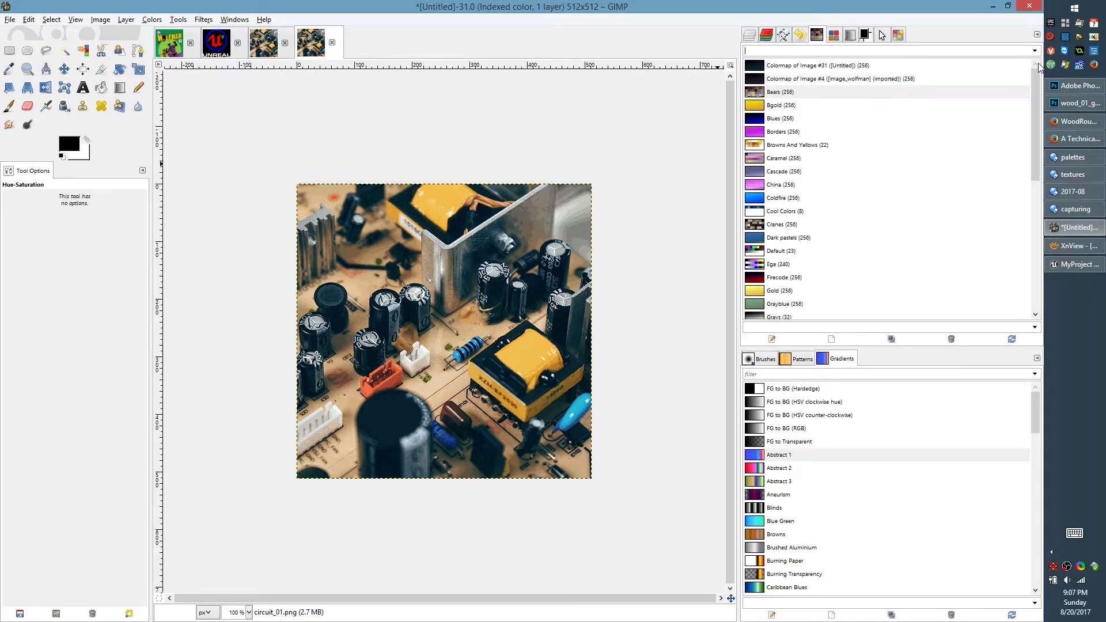
click(758, 66)
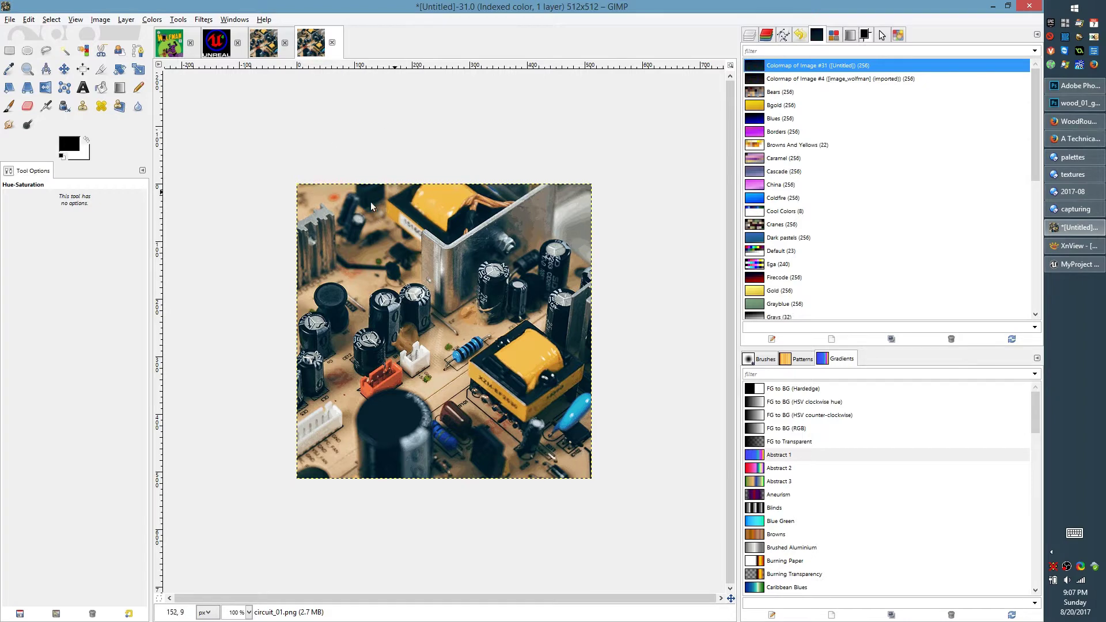
double_click(756, 65)
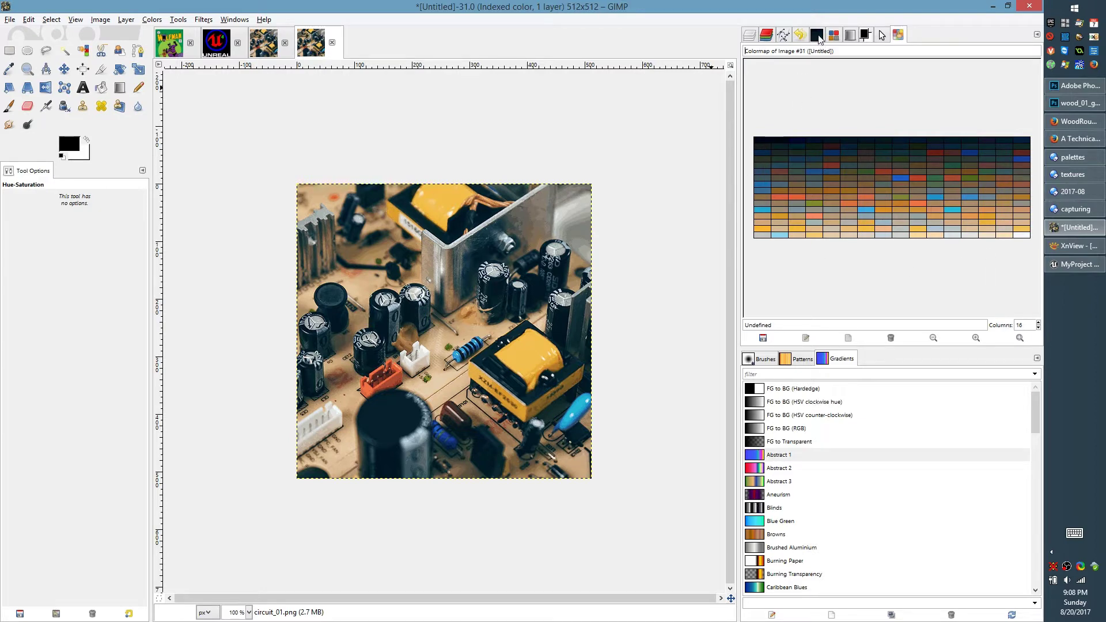
- Duplicate the colormap palette and name the copy CIRCUIT
click(802, 45)
right_click(761, 68)
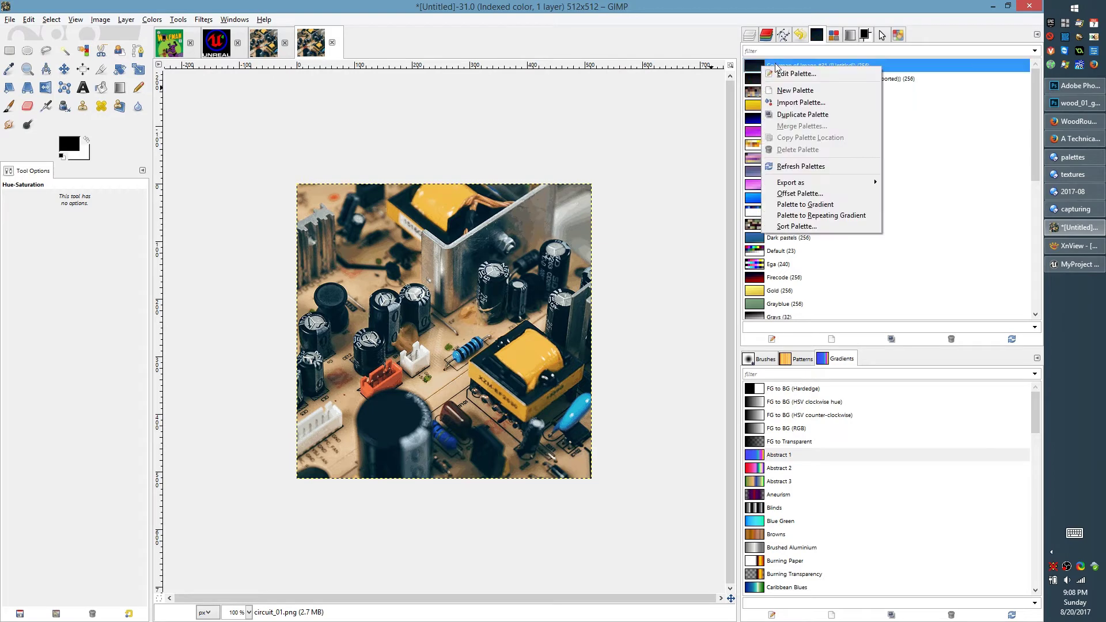
click(803, 115)
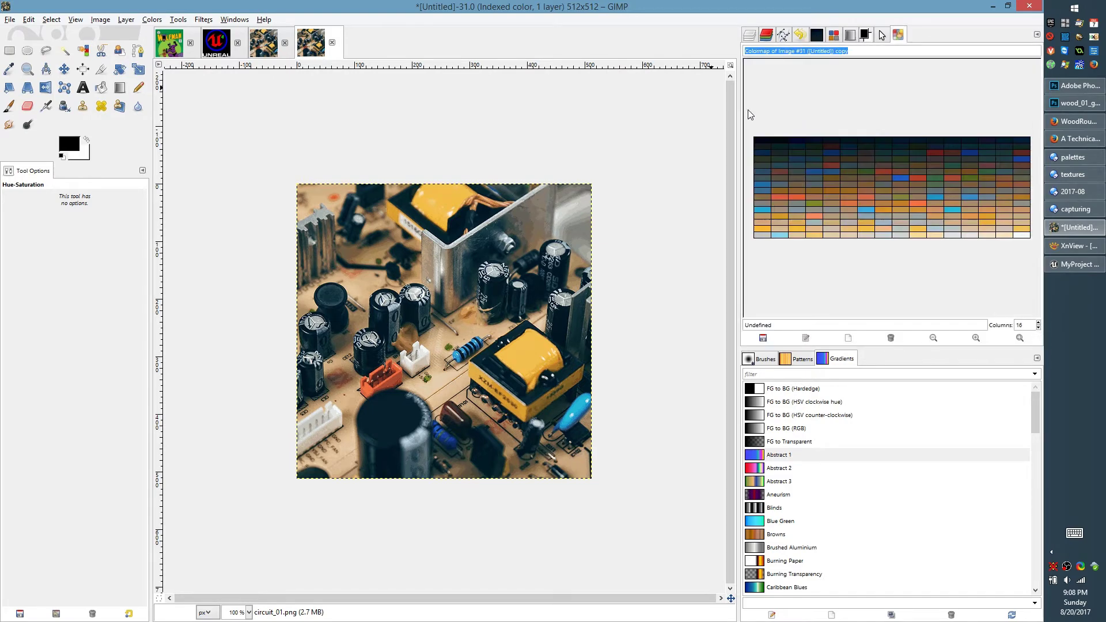
text(c)
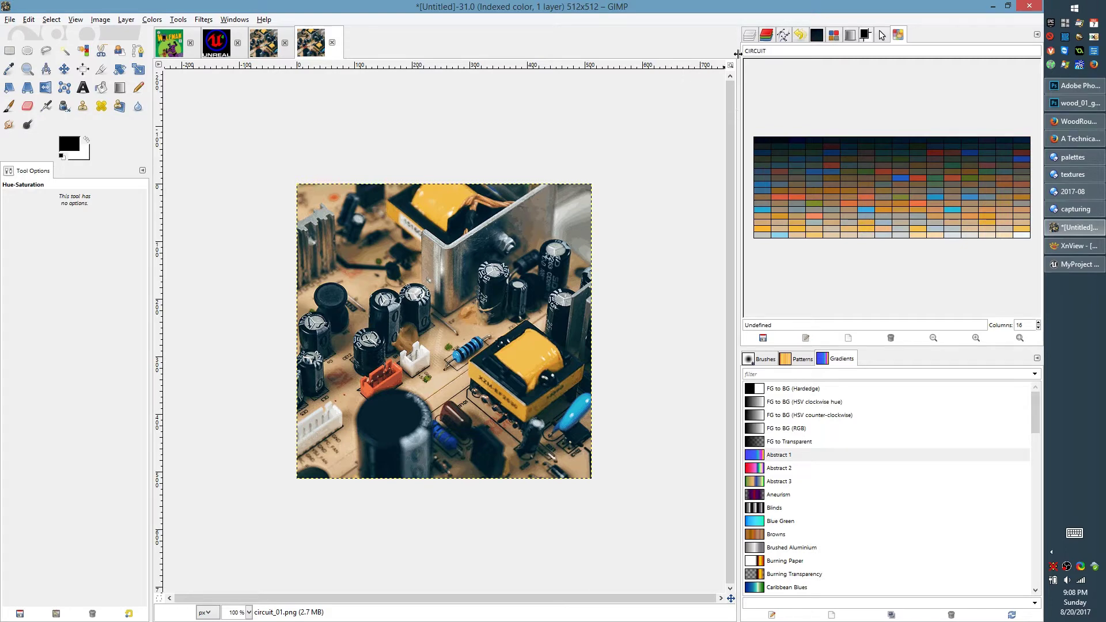
click(816, 35)
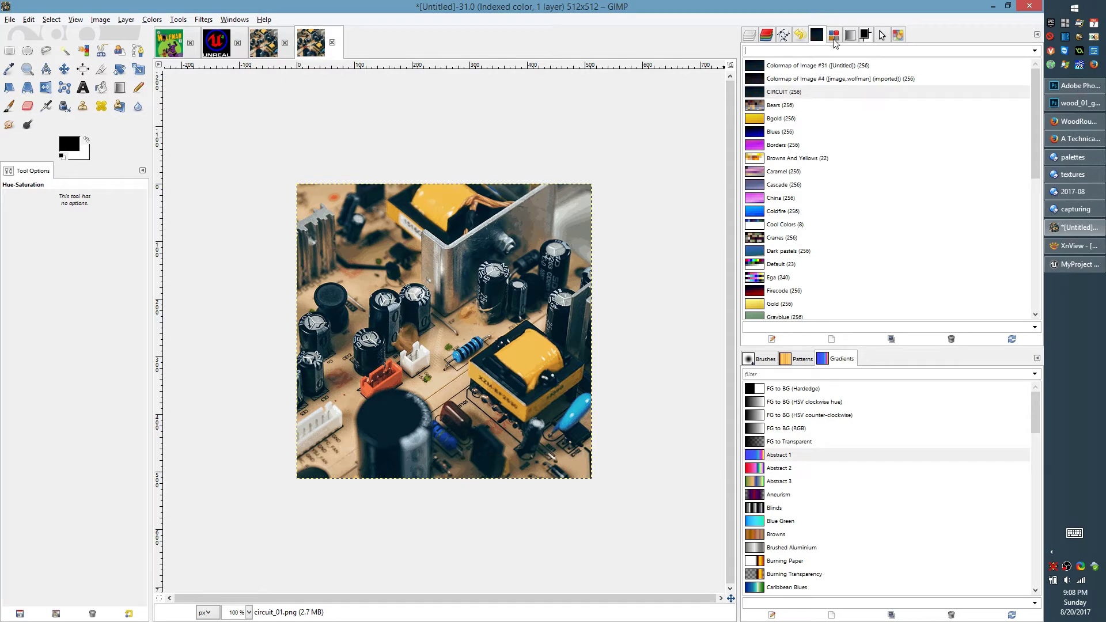
- Open the CIRCUIT palette in the Palette Editor from the Palettes dialog
click(236, 20)
mouse_move(274, 49)
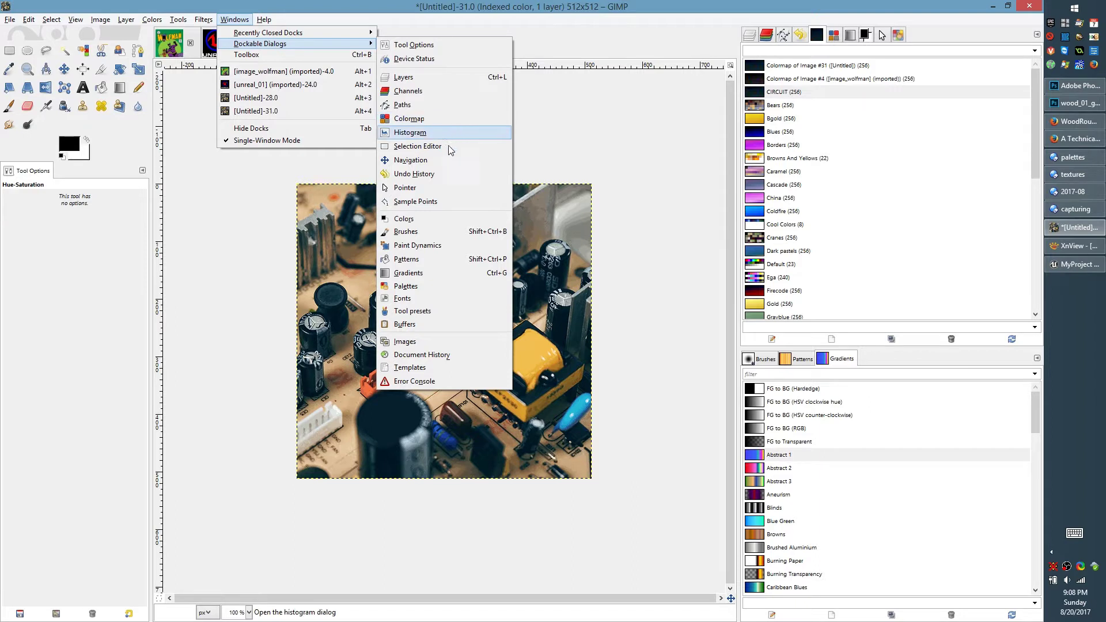
click(442, 287)
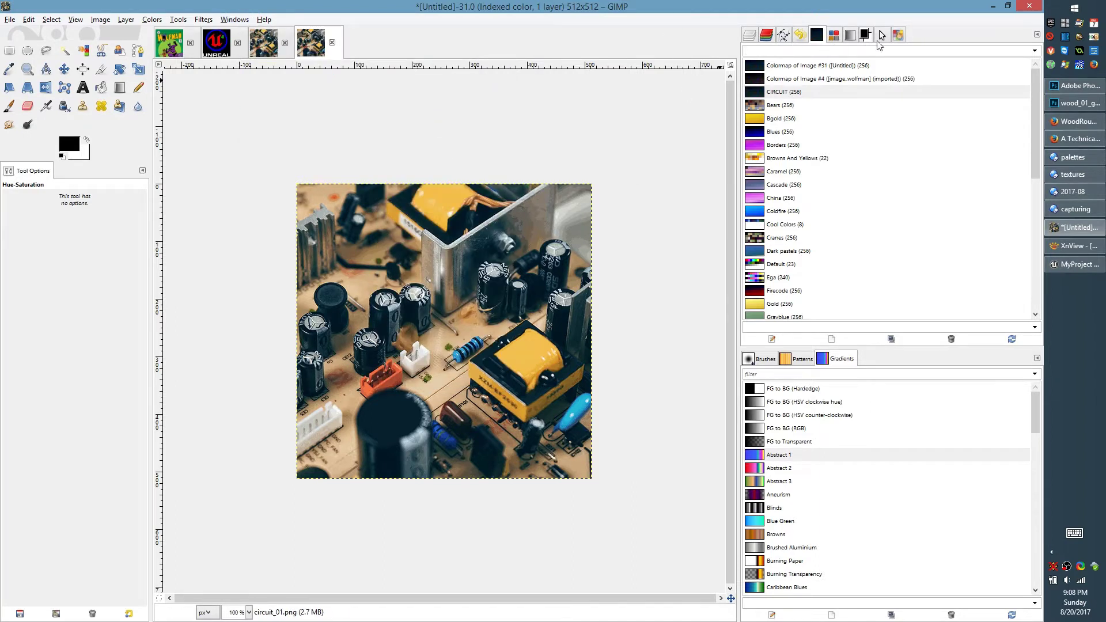
double_click(759, 92)
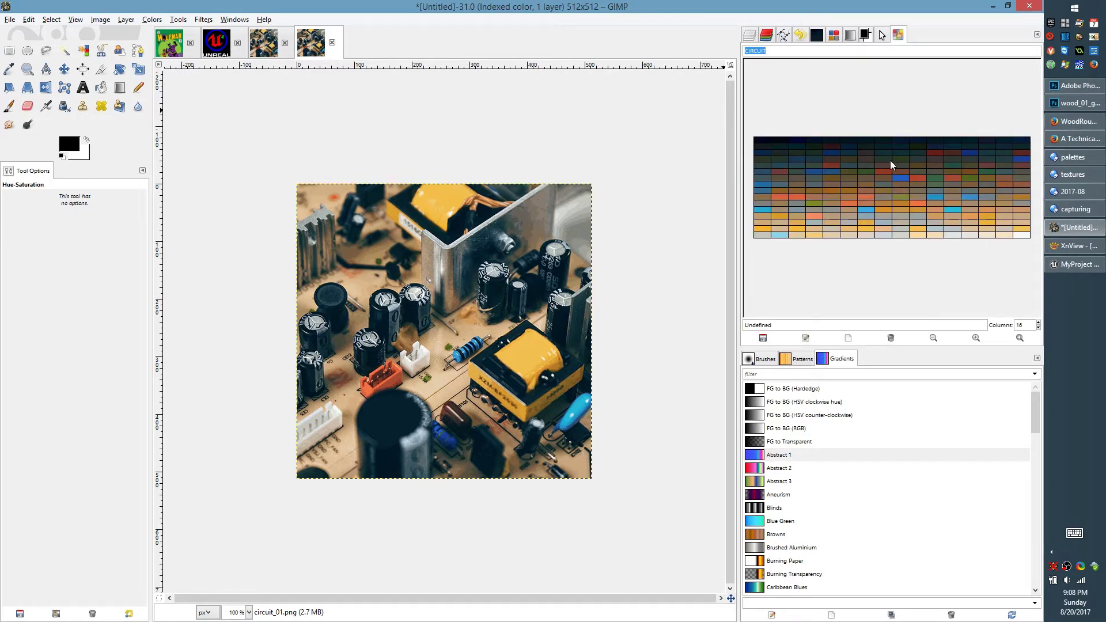
- Apply Palette to Gradient on CIRCUIT and open the resulting CIRCUIT gradient for editing
click(817, 37)
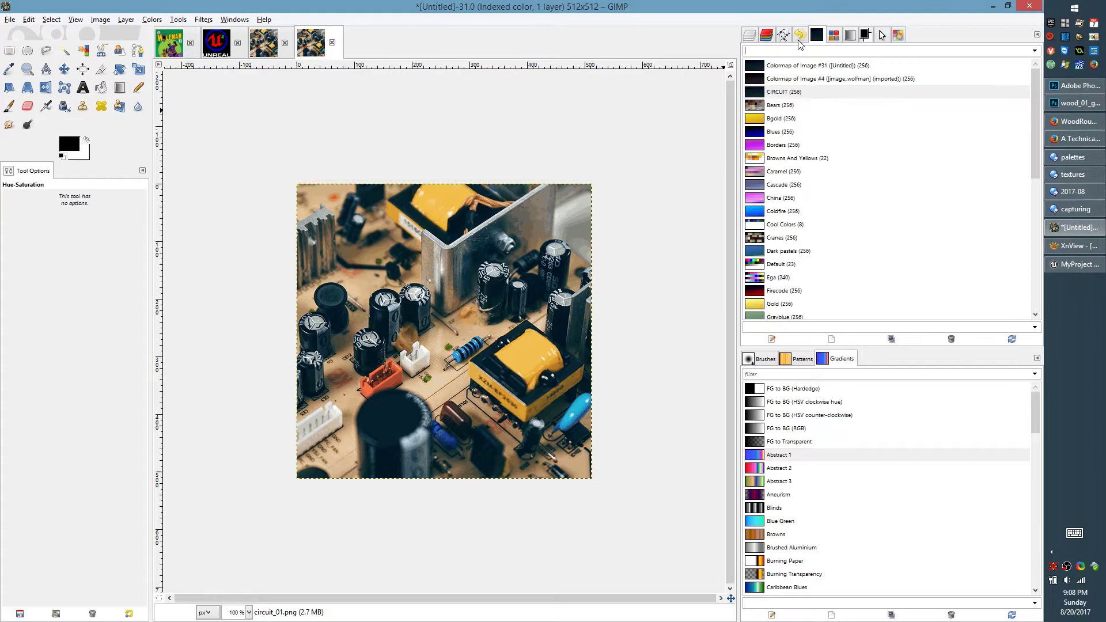
right_click(758, 93)
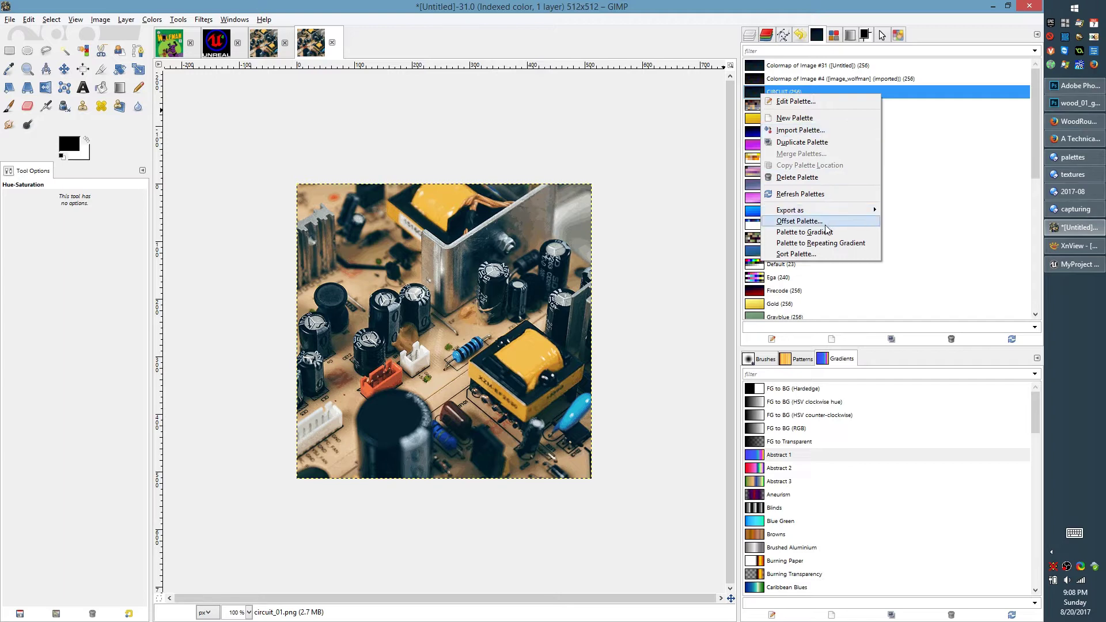
click(846, 232)
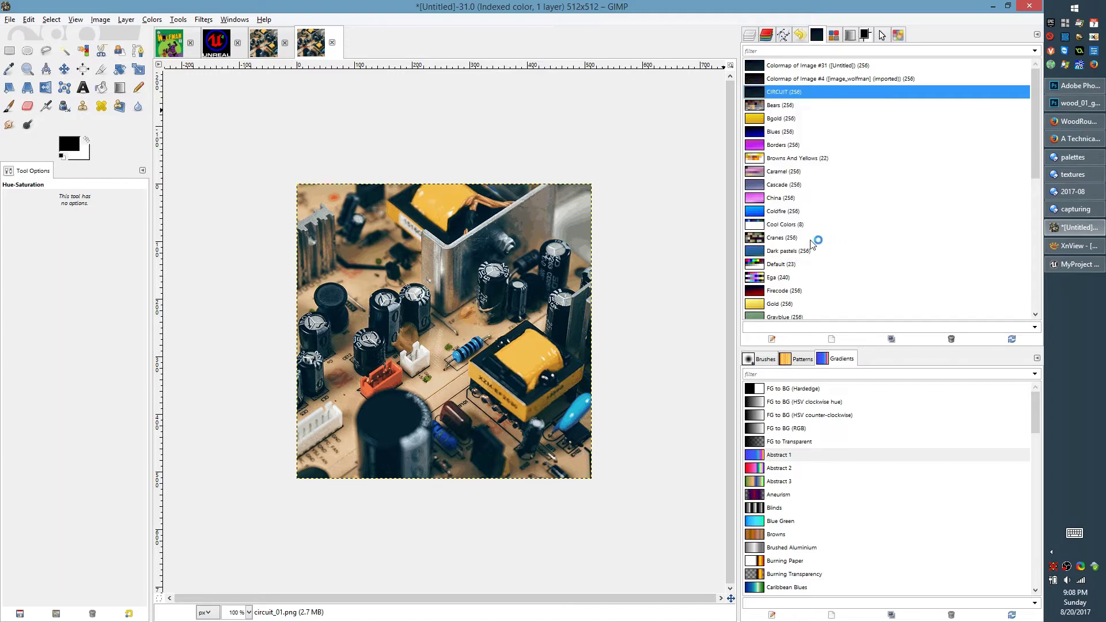
double_click(780, 456)
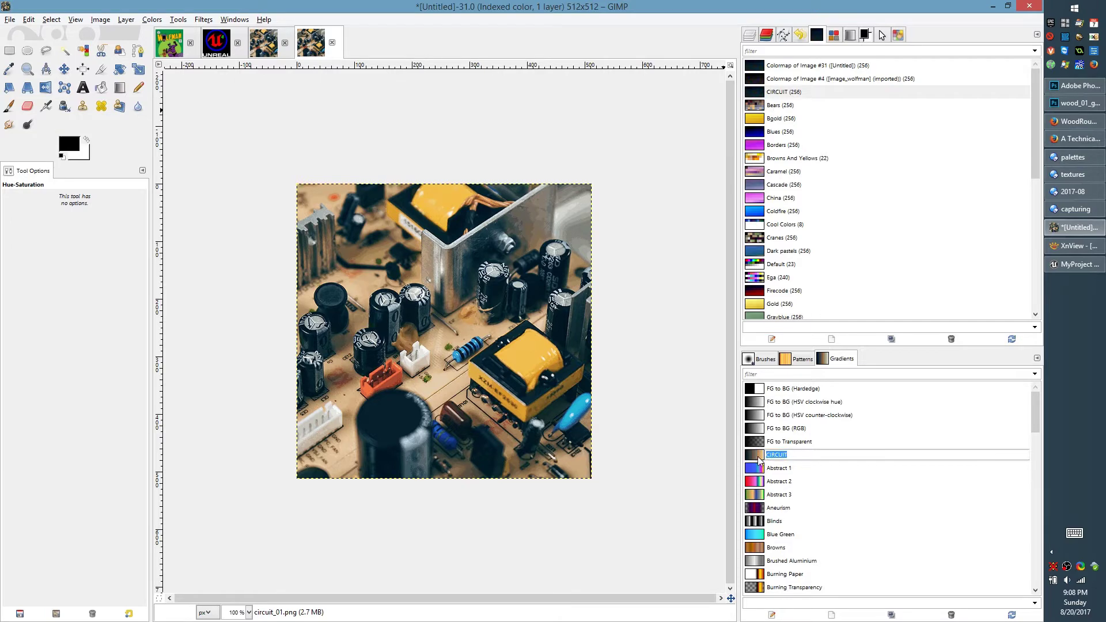
double_click(758, 455)
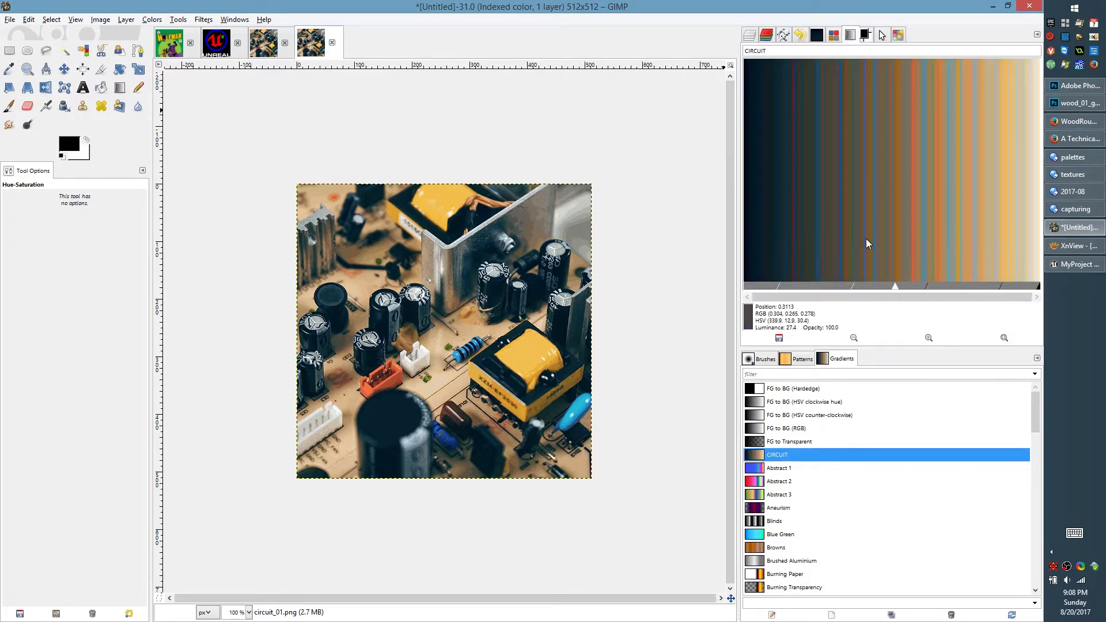
- Render the CIRCUIT gradient with Custom Gradient into a 256×8 pixel image
right_click(760, 458)
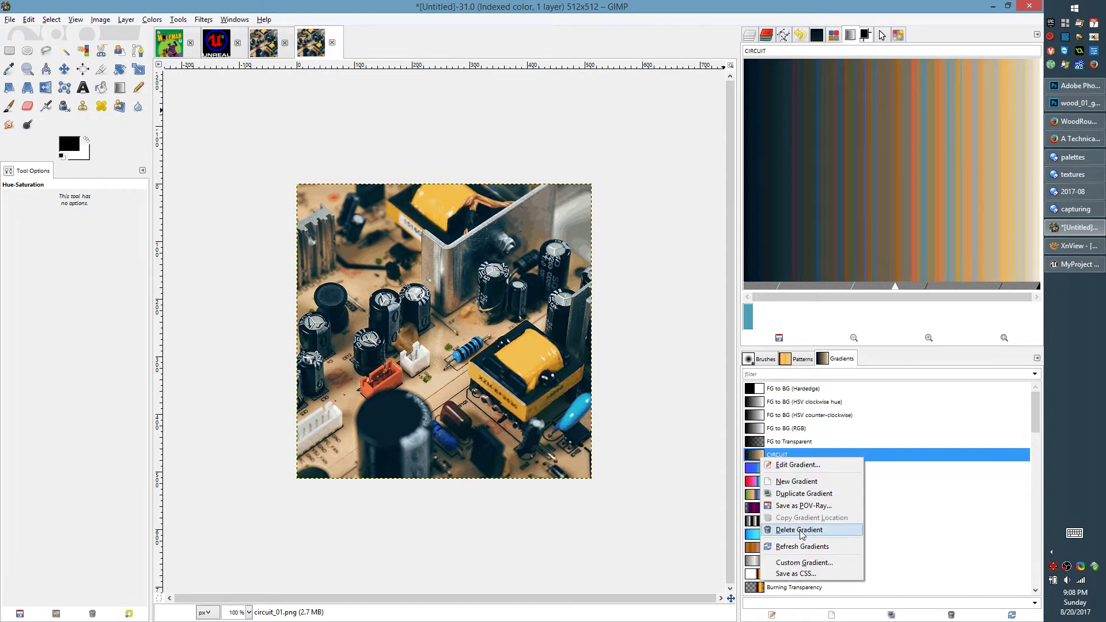
click(827, 563)
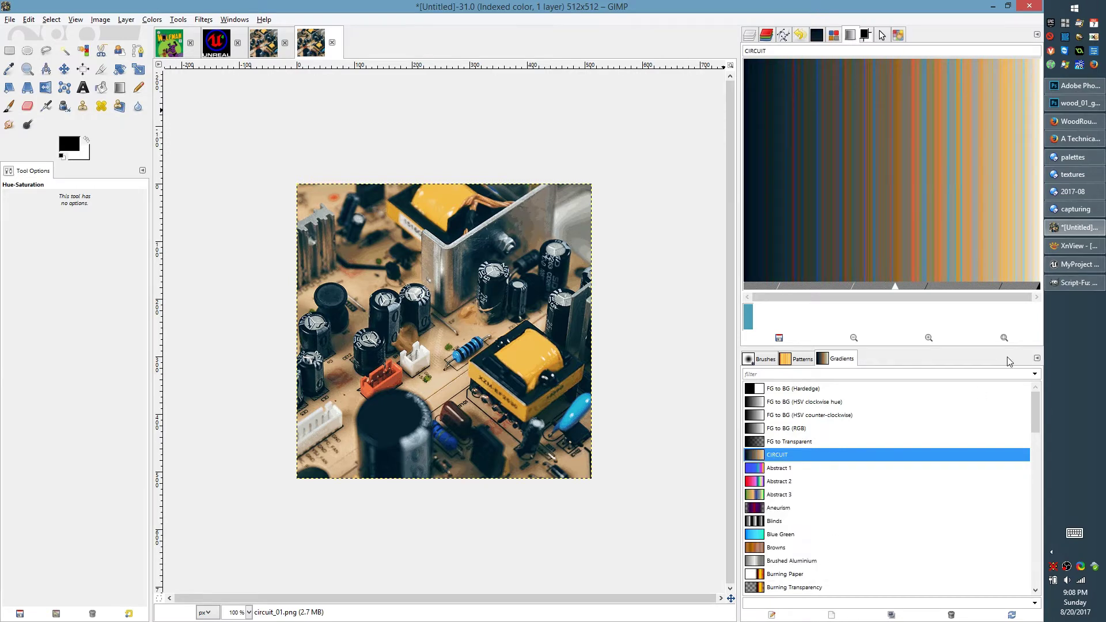
click(1079, 285)
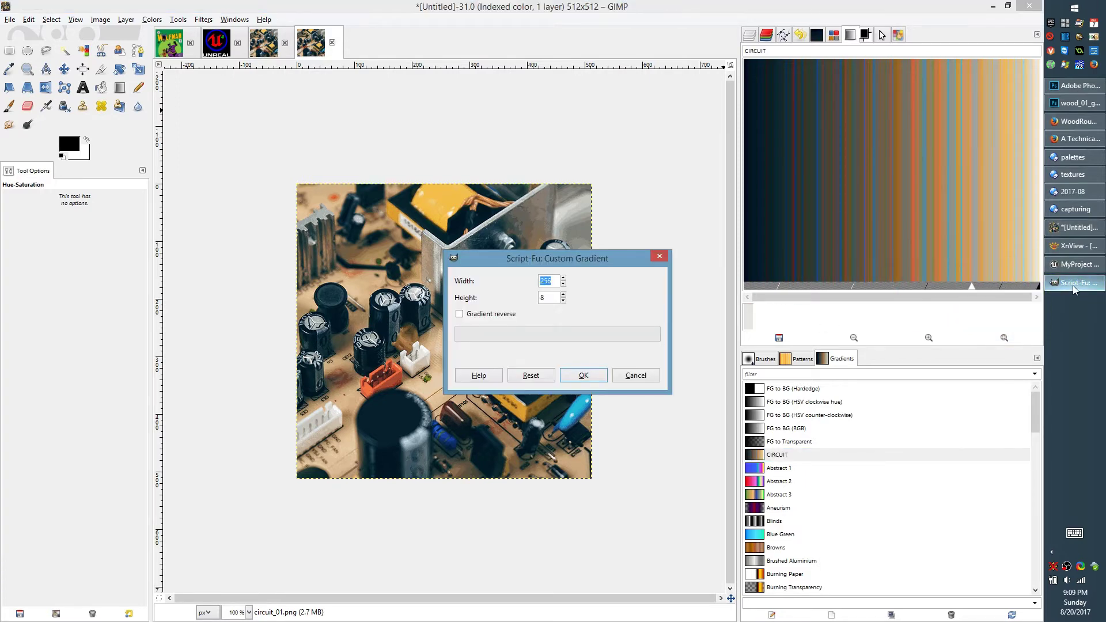
drag(589, 258, 590, 243)
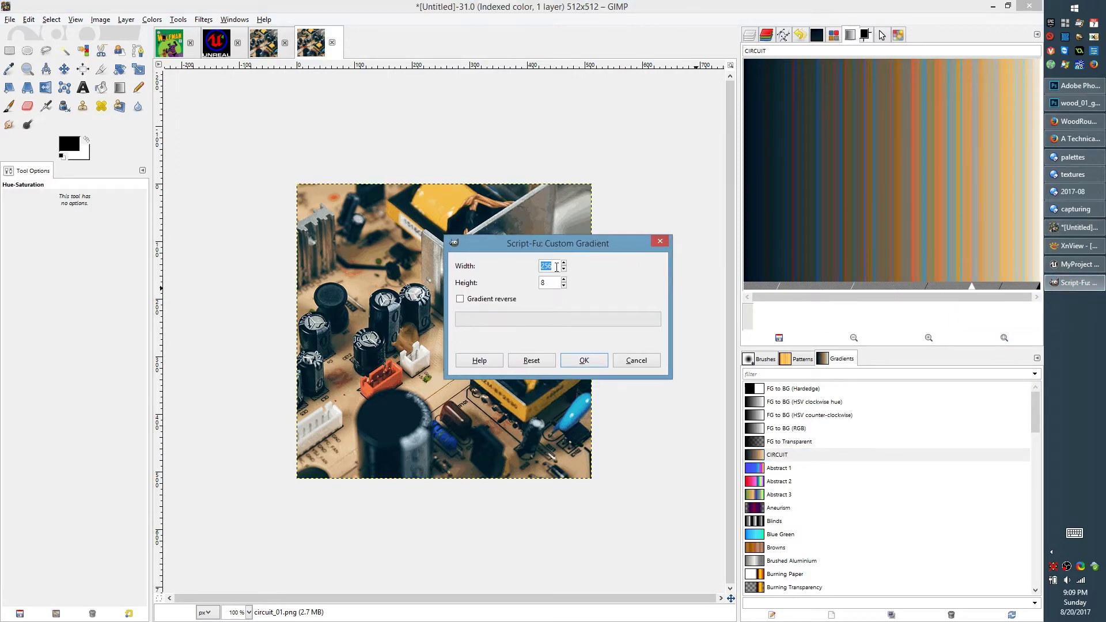
click(557, 266)
click(599, 365)
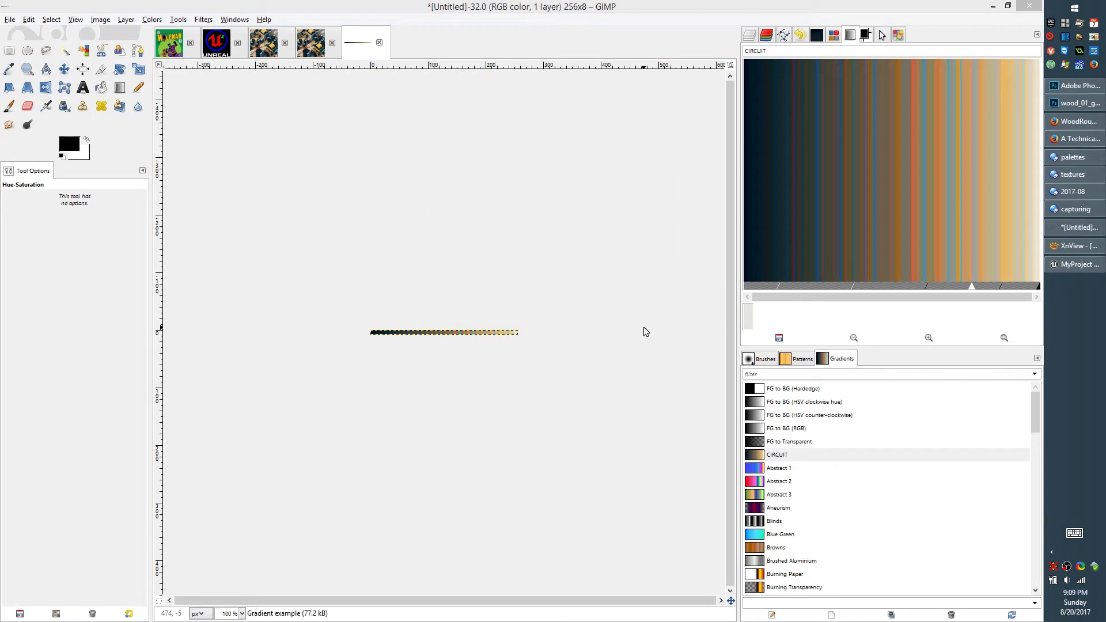
- Bring the new gradient image forward and zoom in on the gradient strip
right_click(577, 230)
click(564, 195)
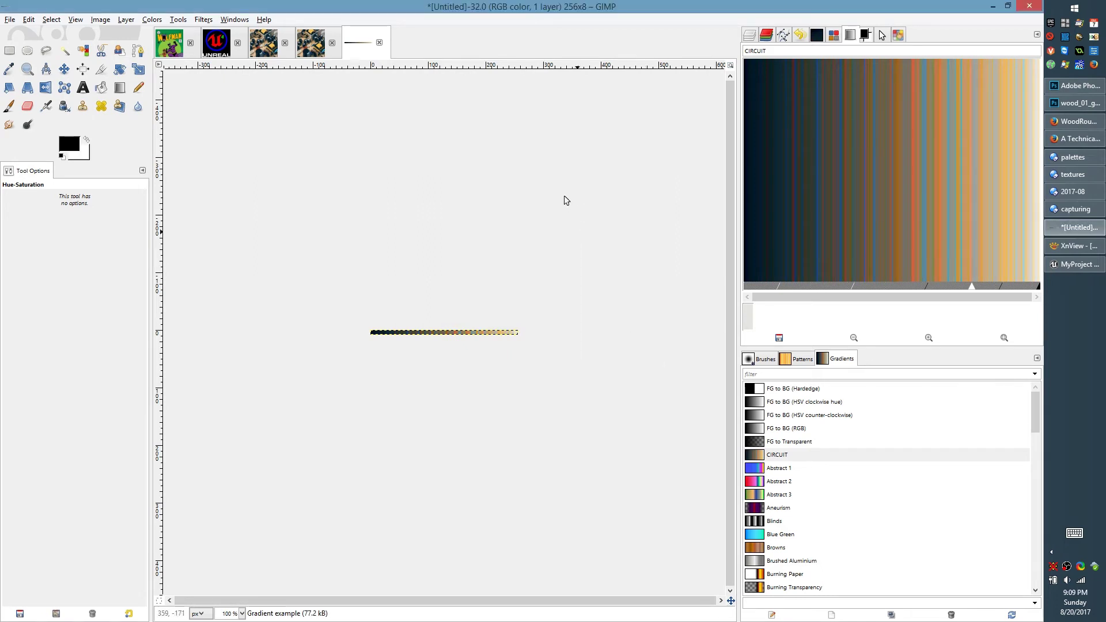
key(4)
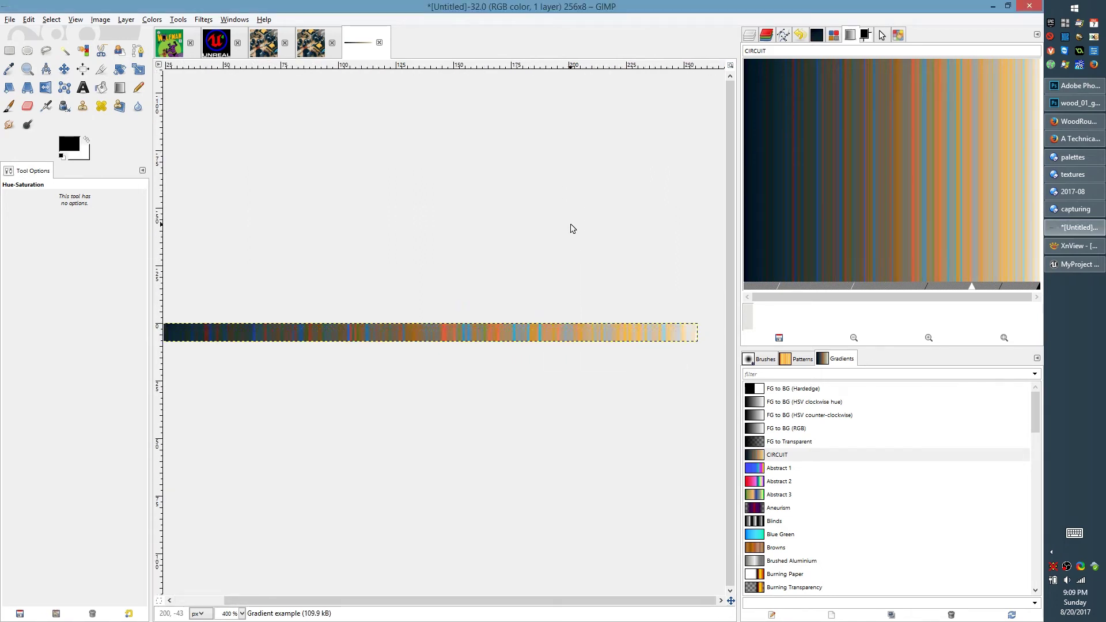
mouse_move(485, 601)
mouse_down()
mouse_move(441, 612)
mouse_move(483, 610)
mouse_up()
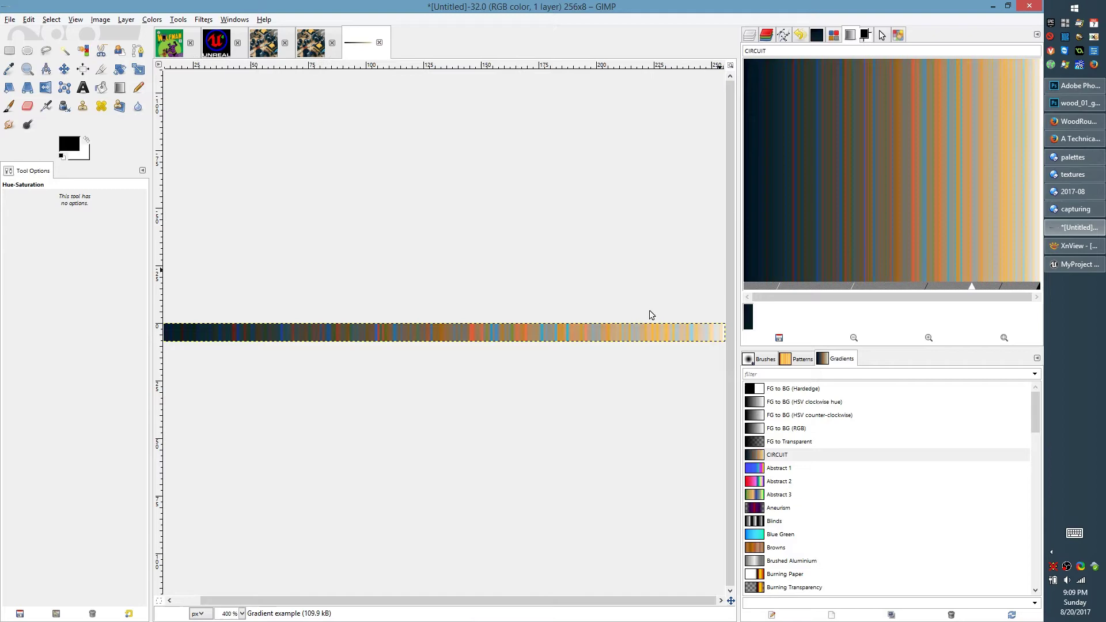
- Export the strip over circuit_01_gradient.png, then return to the circuit_01 photo
click(21, 22)
click(101, 176)
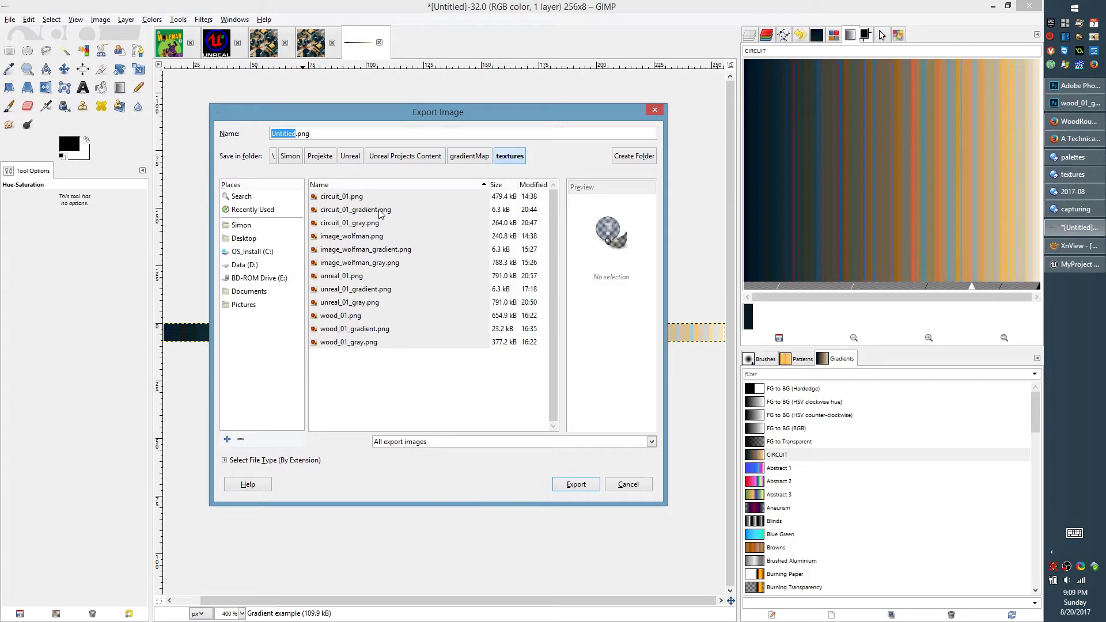
click(380, 211)
click(575, 483)
click(495, 358)
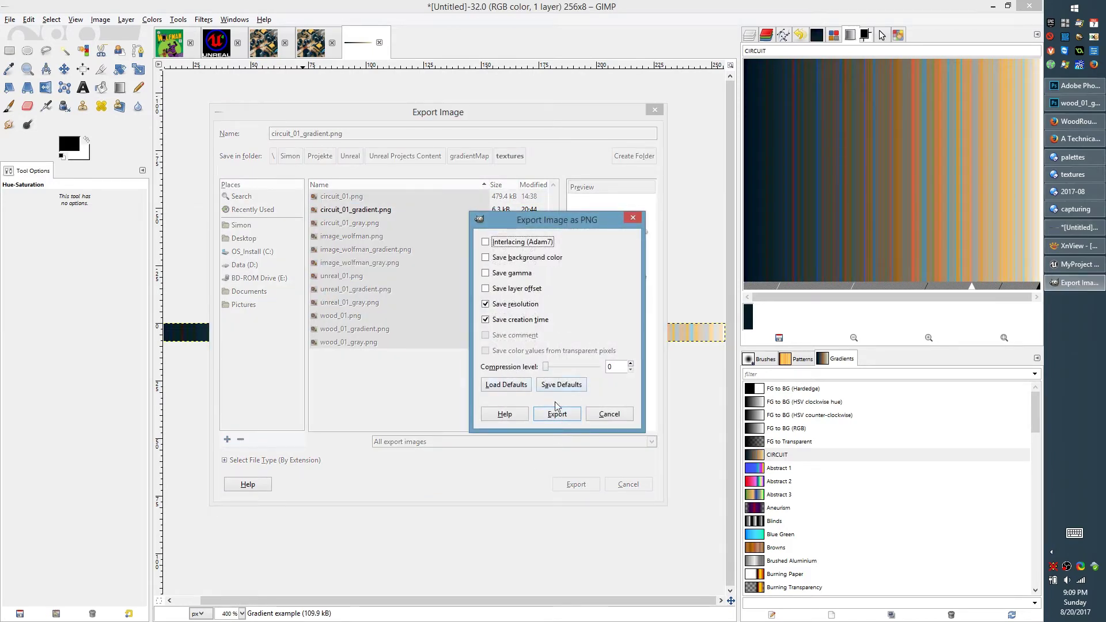
click(557, 413)
click(314, 45)
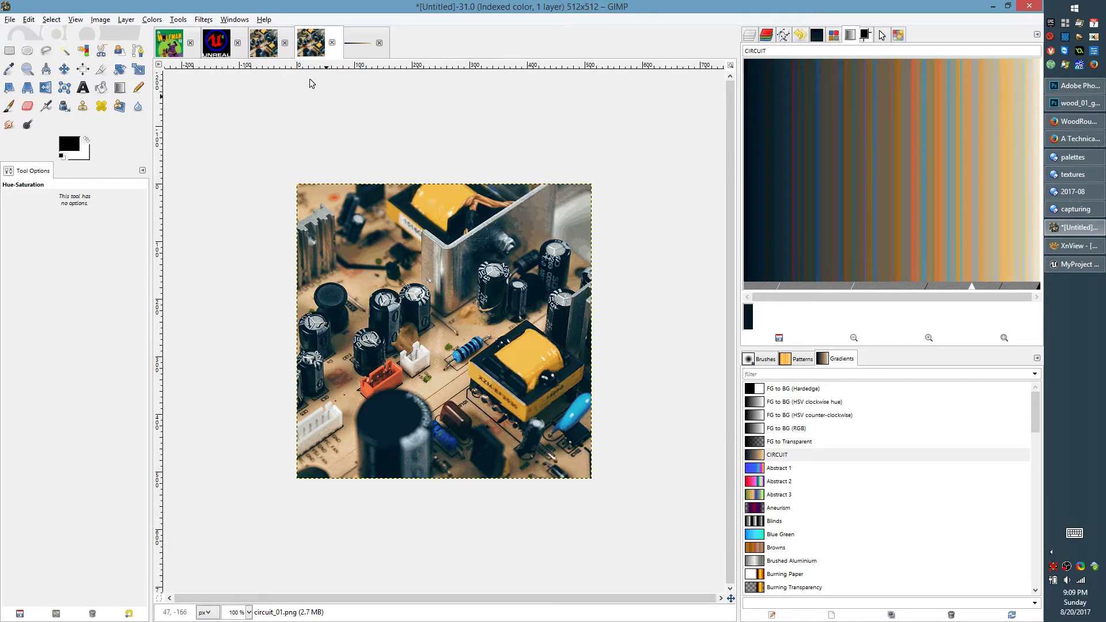
- Set Saturation to -100 on the RGB circuit copy, then return to the indexed version
click(268, 53)
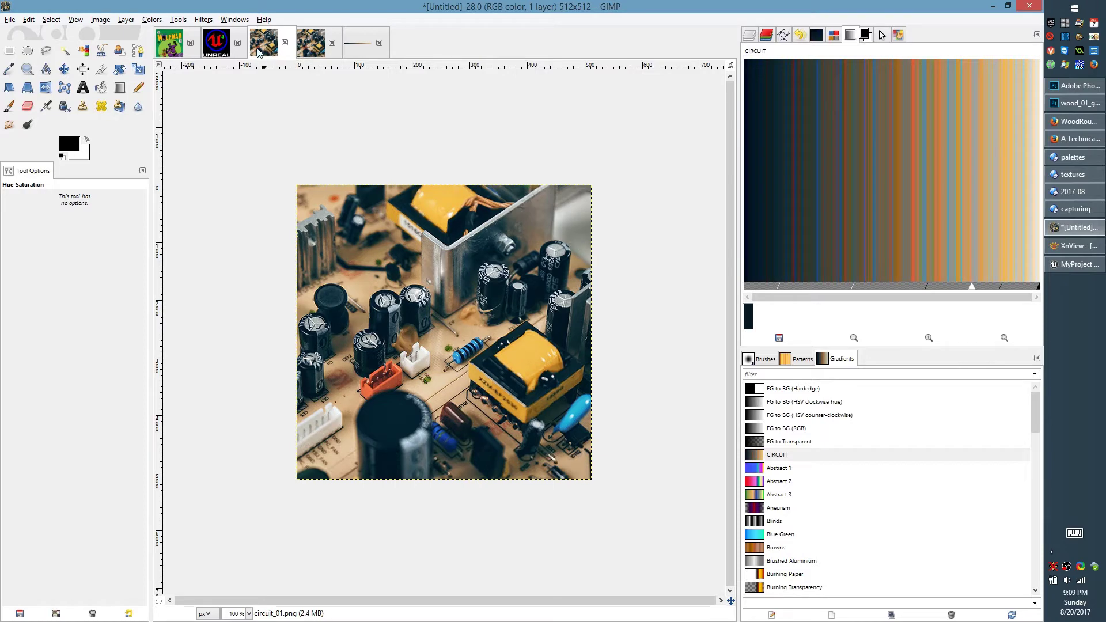
click(154, 20)
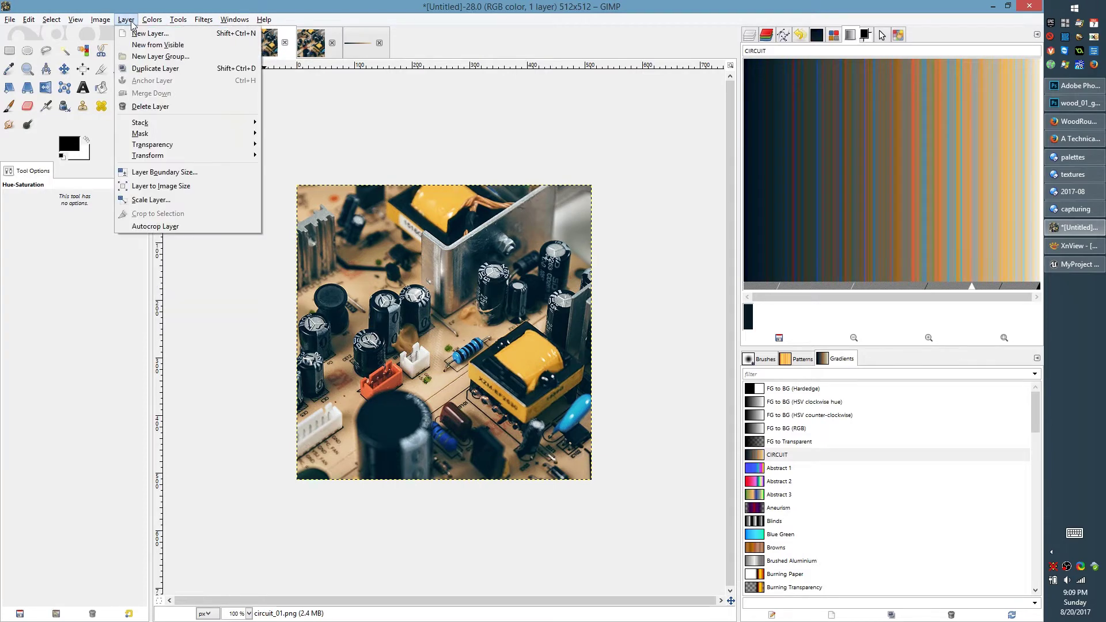
click(168, 47)
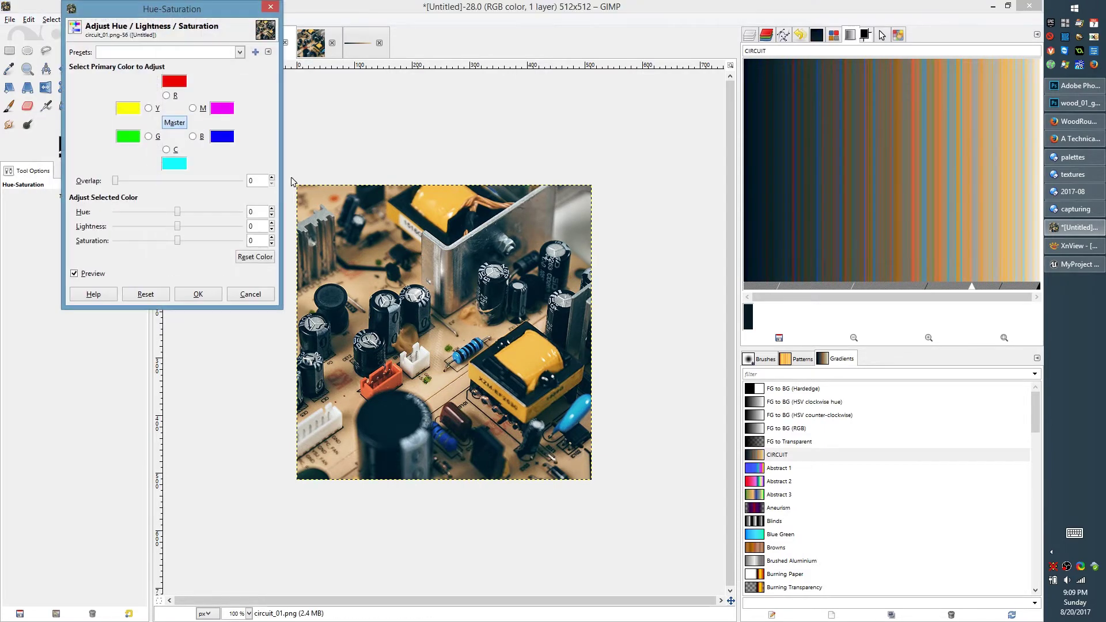
drag(173, 240, 114, 241)
click(198, 293)
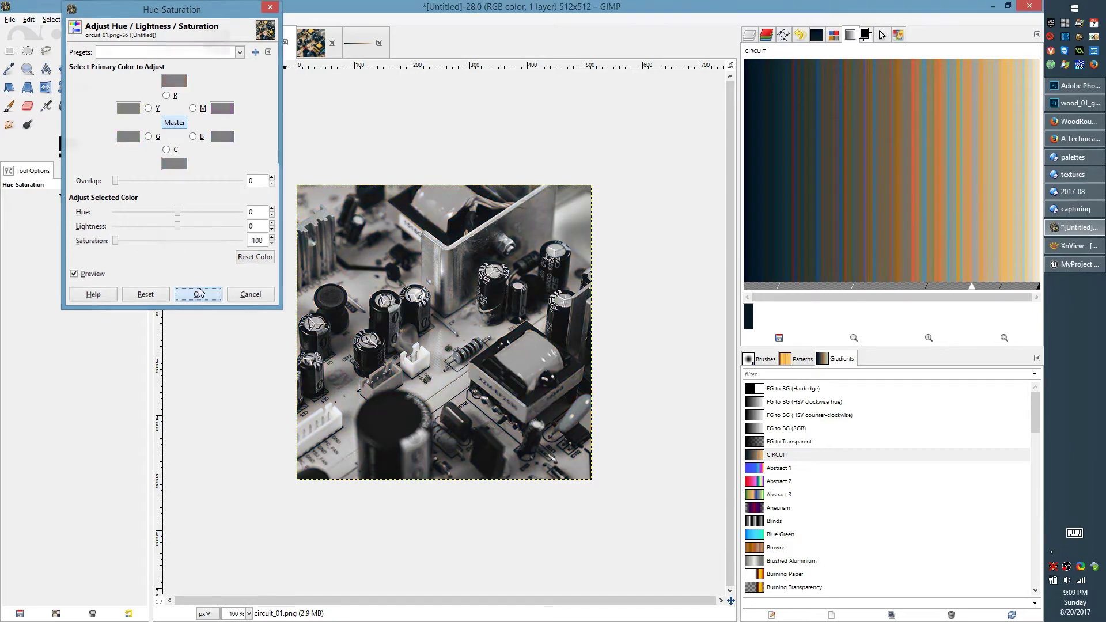
key(alt+4)
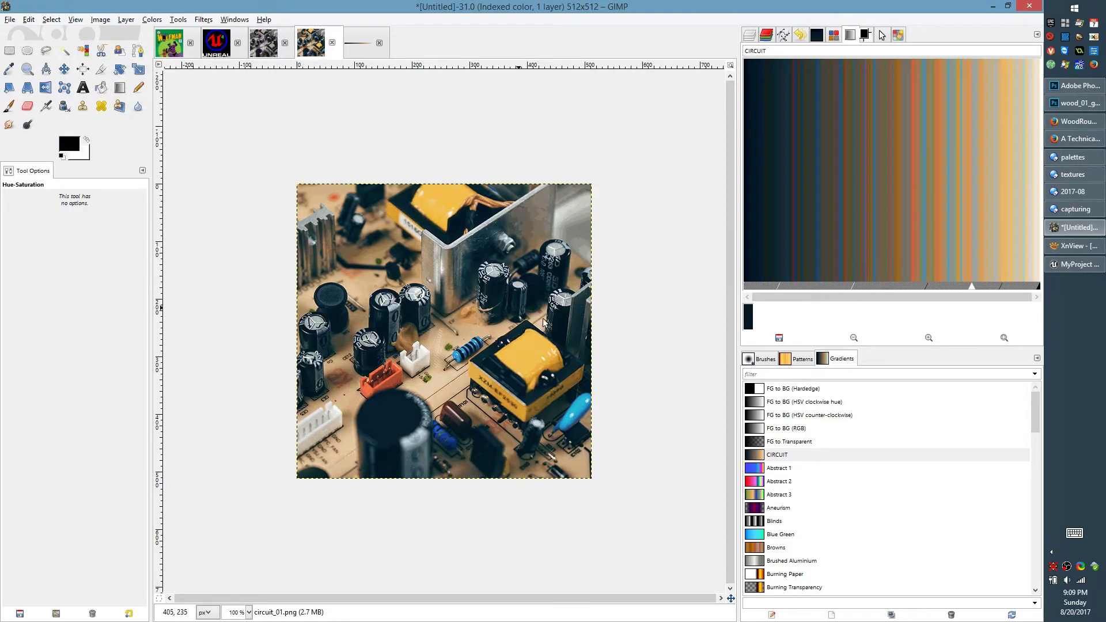
- Compare a CIRCUIT gradient colour stop with the indexed photo's colormap, ending on the colormap
click(815, 35)
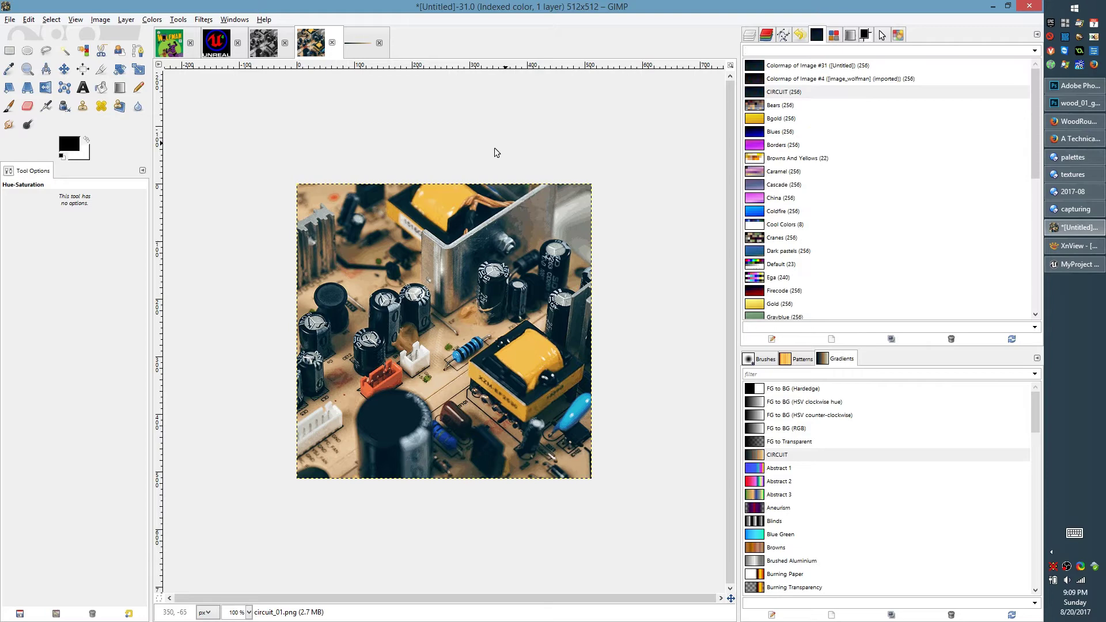
click(833, 35)
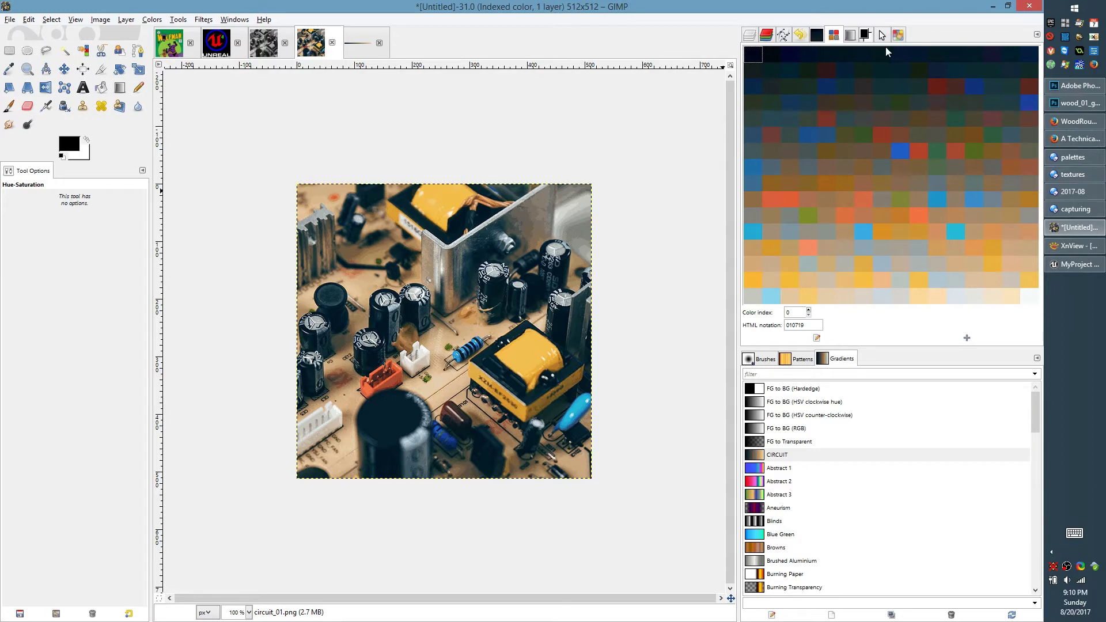
click(850, 38)
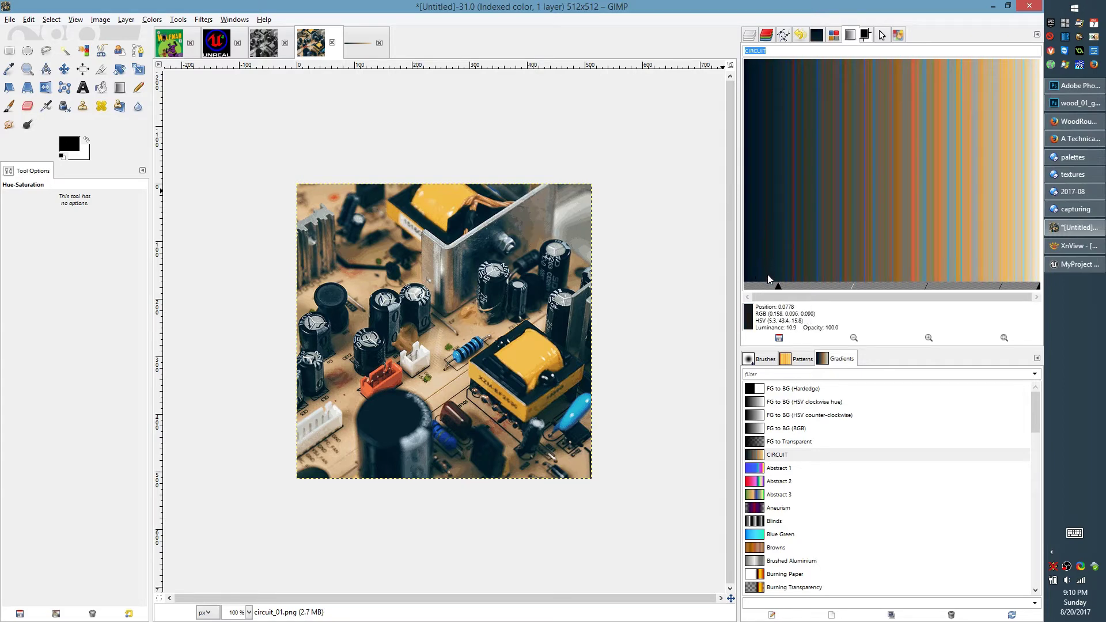
click(841, 278)
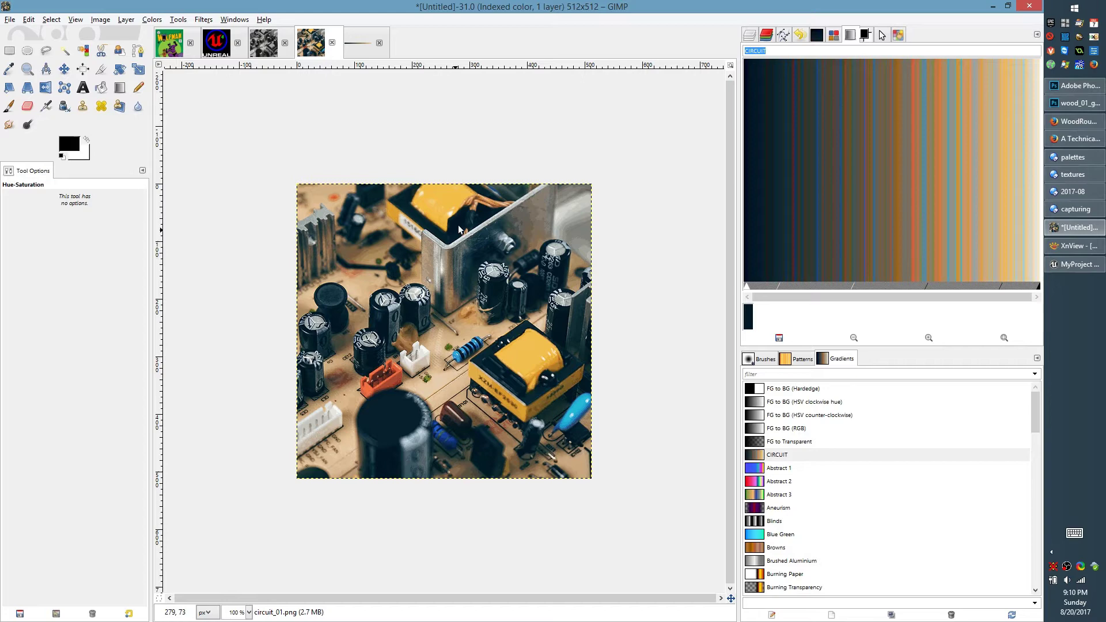
mouse_move(745, 257)
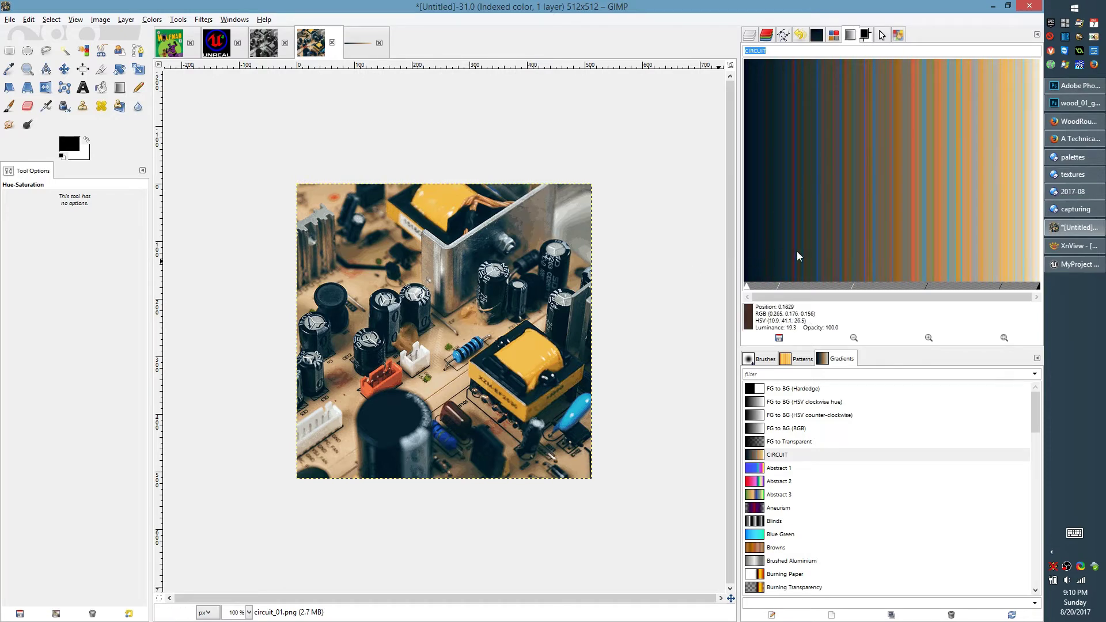
click(833, 36)
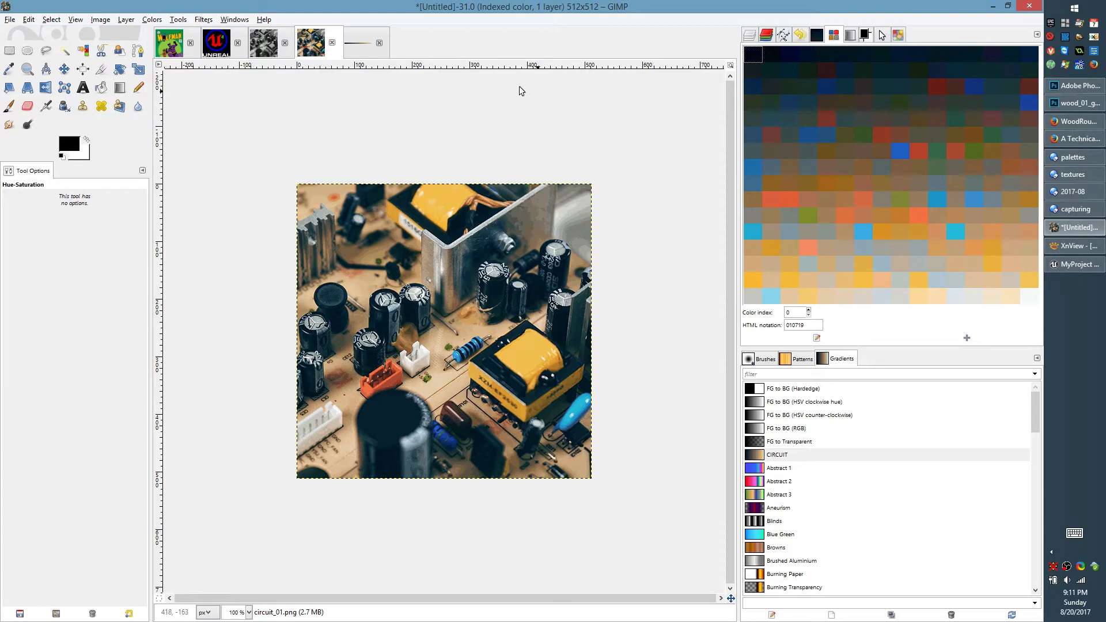
- Confirm the foreground colour is black and leave the background colour unchanged
click(69, 145)
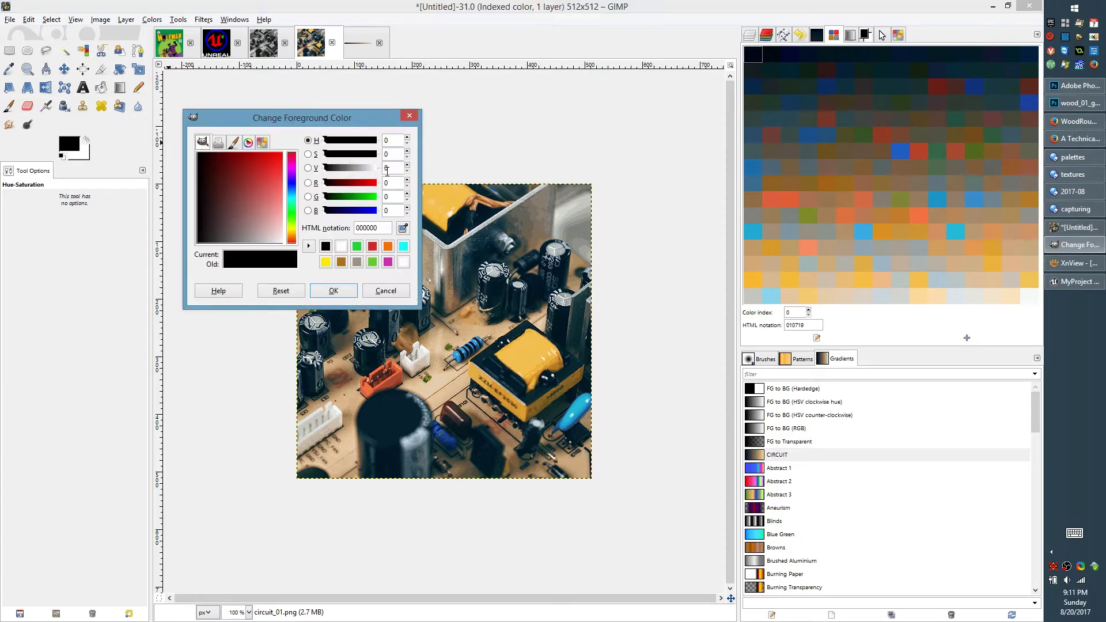
click(333, 291)
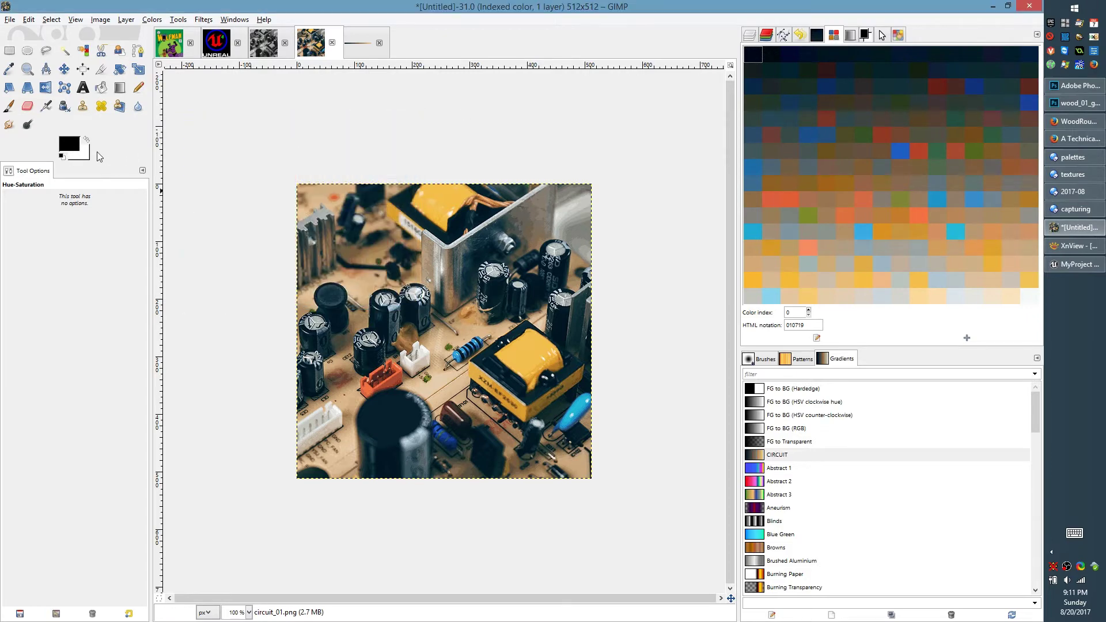
click(83, 156)
click(409, 116)
- Import a new palette from the FG to BG (RGB) gradient
click(816, 35)
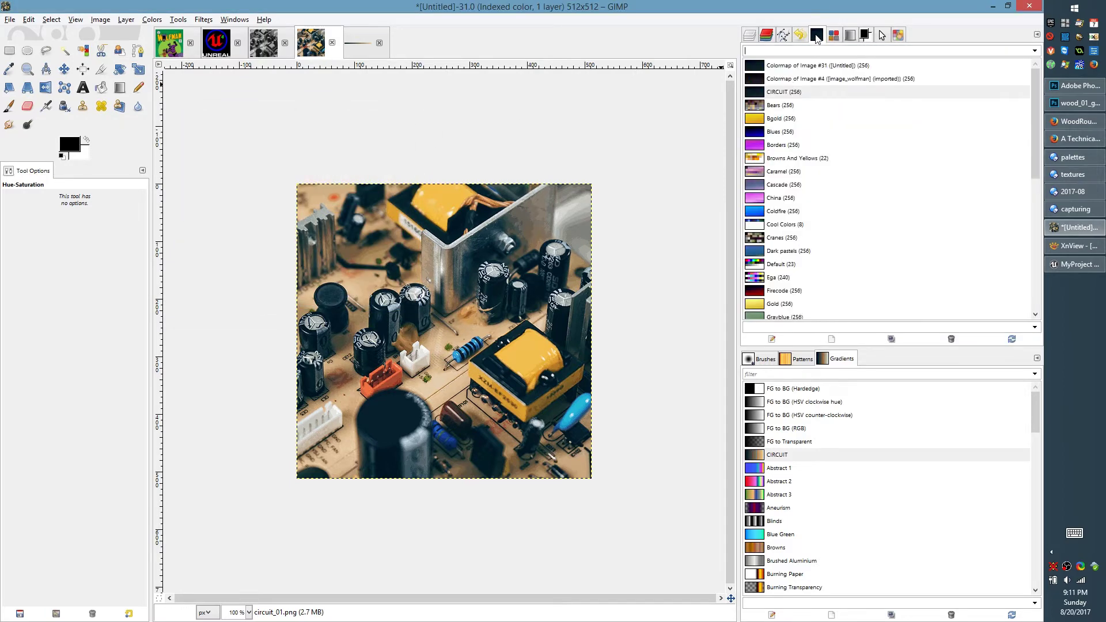
right_click(760, 95)
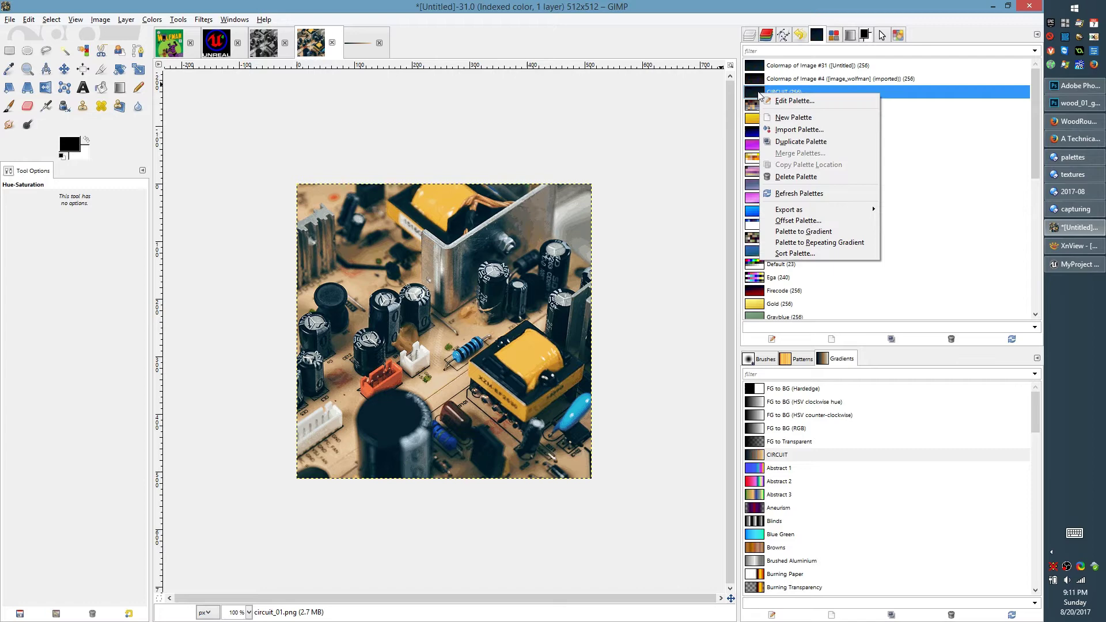
click(819, 132)
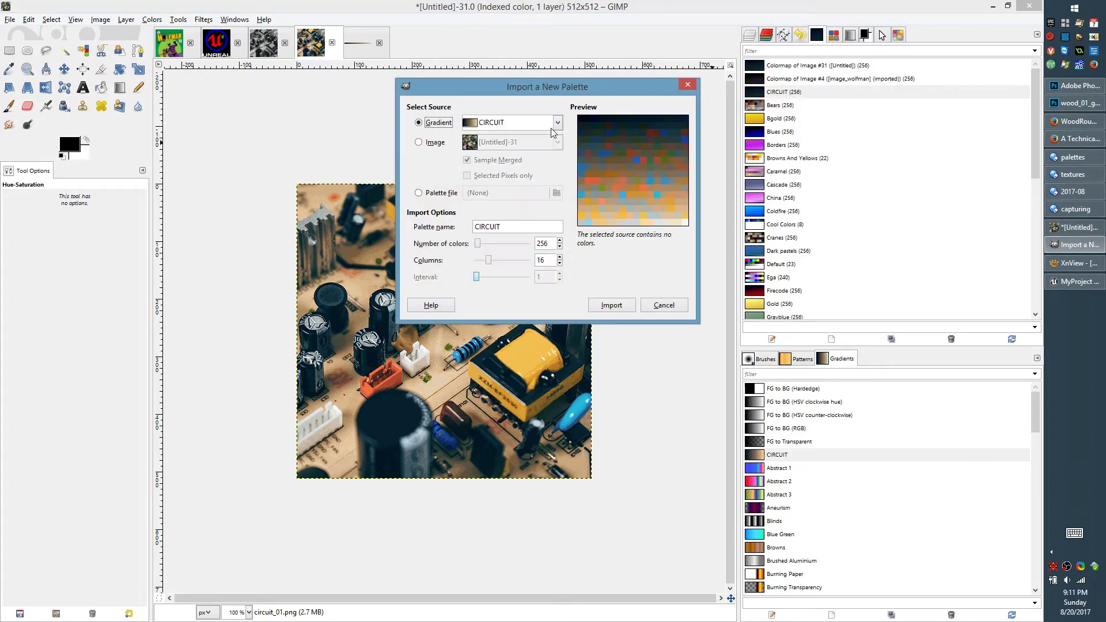
click(557, 123)
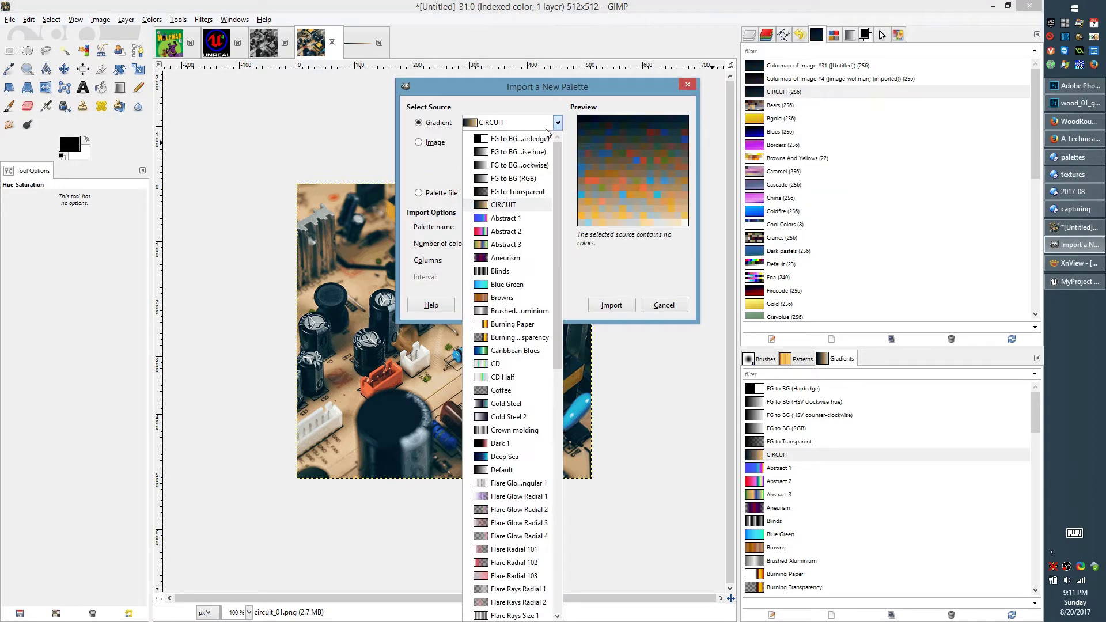
click(520, 179)
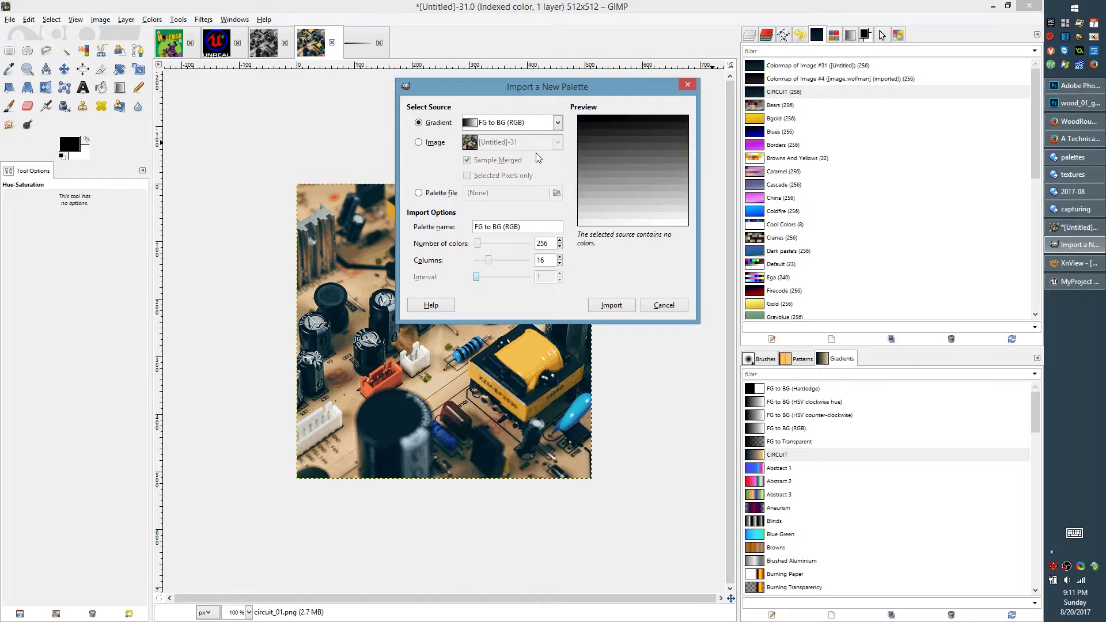
click(610, 304)
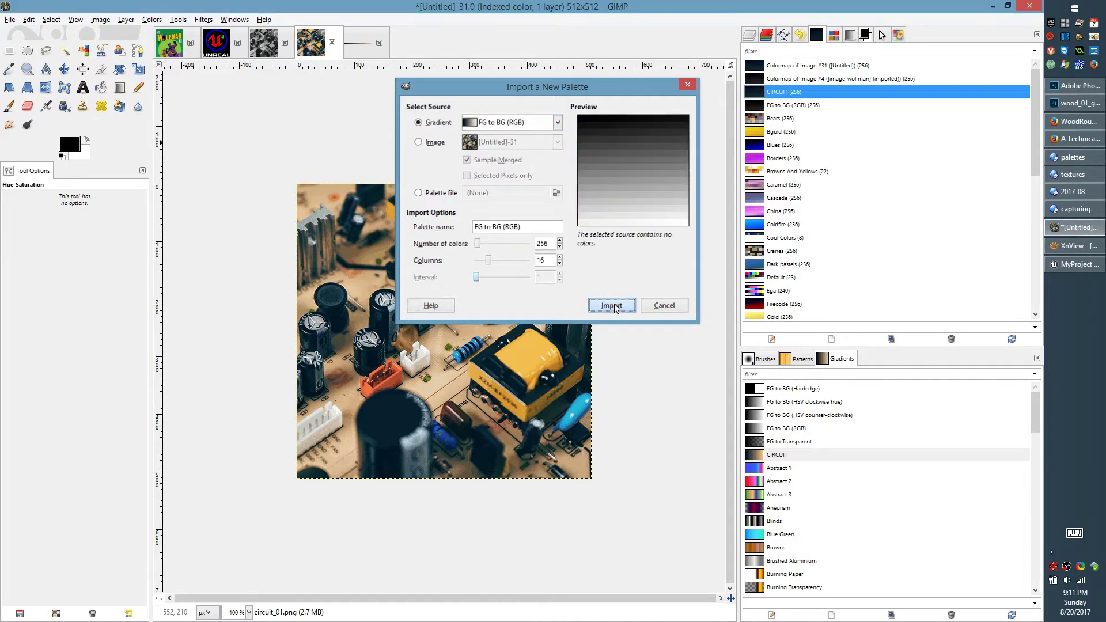
- Rename the imported palette to GRAY and check its black-to-grey swatch values
click(793, 106)
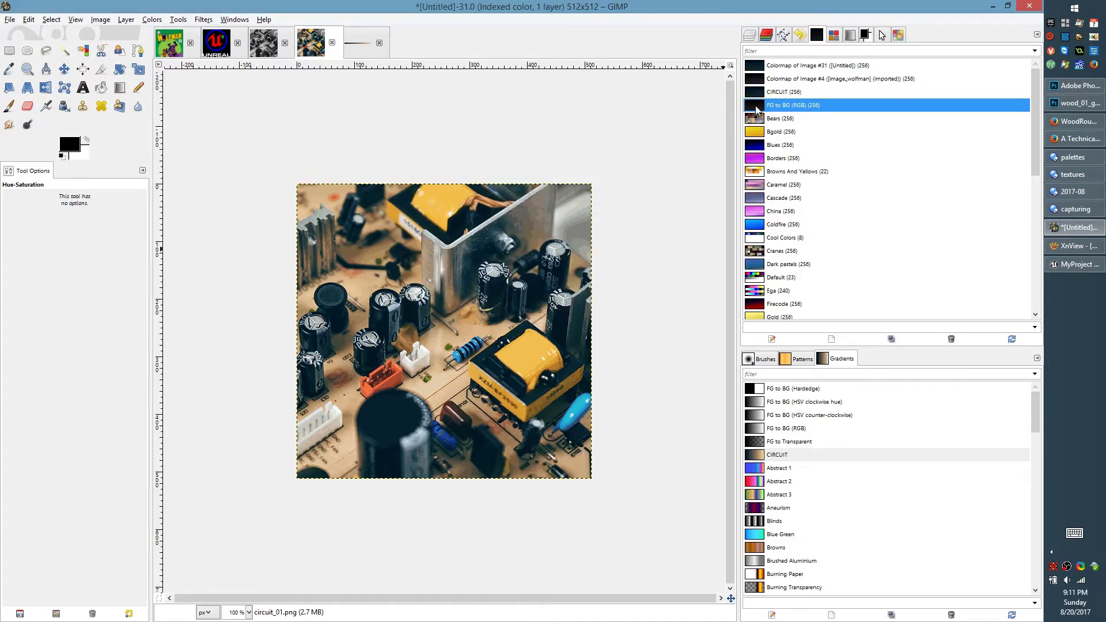
click(781, 105)
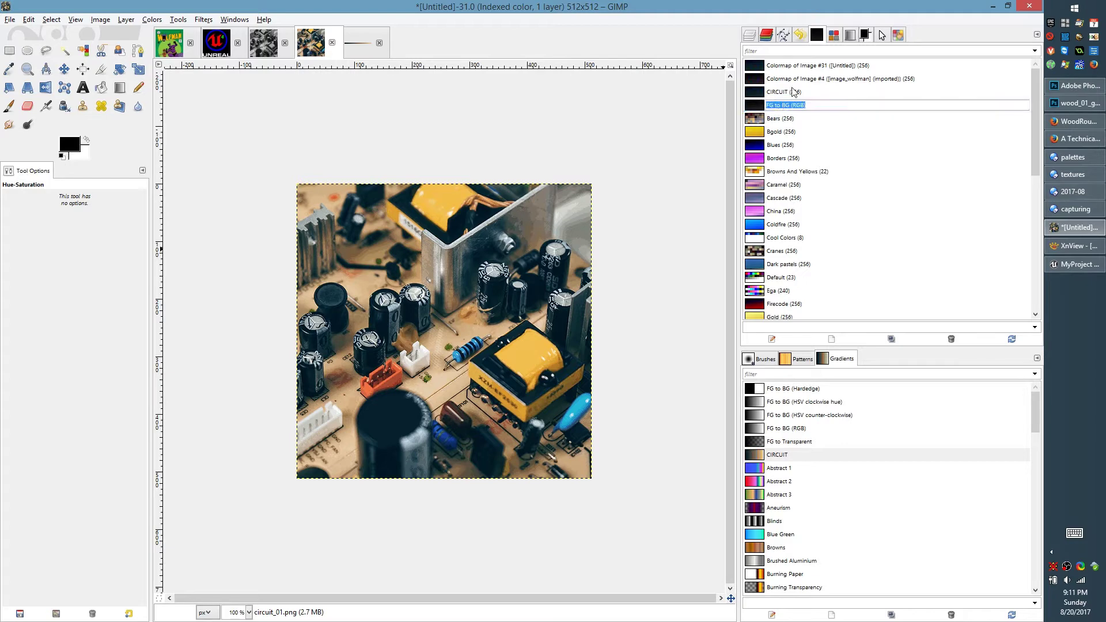
double_click(758, 107)
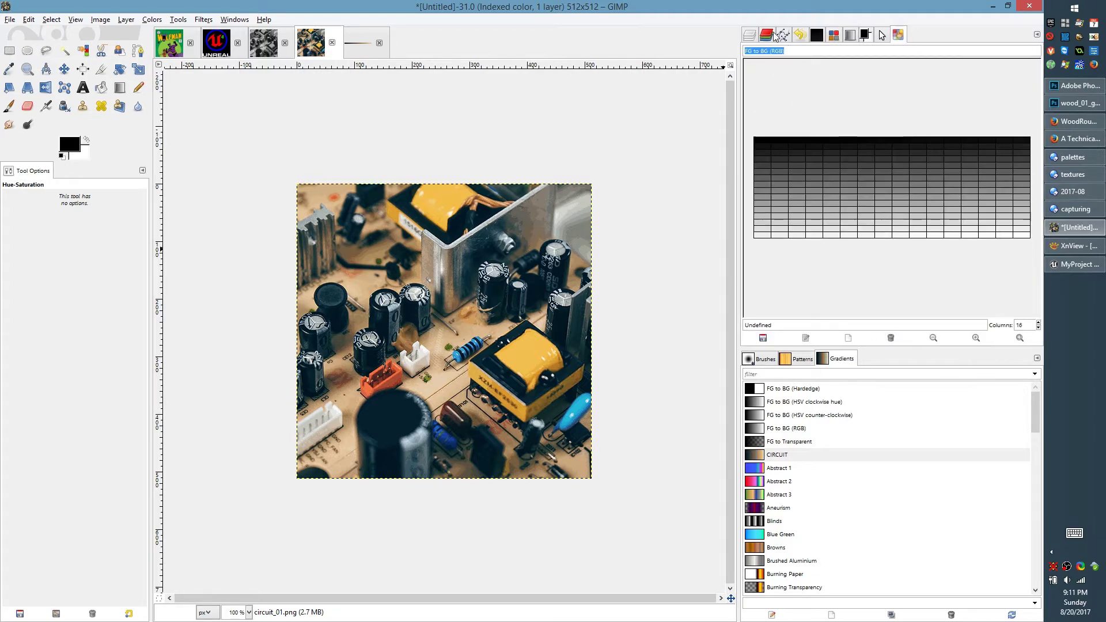
text(GRAY)
double_click(762, 141)
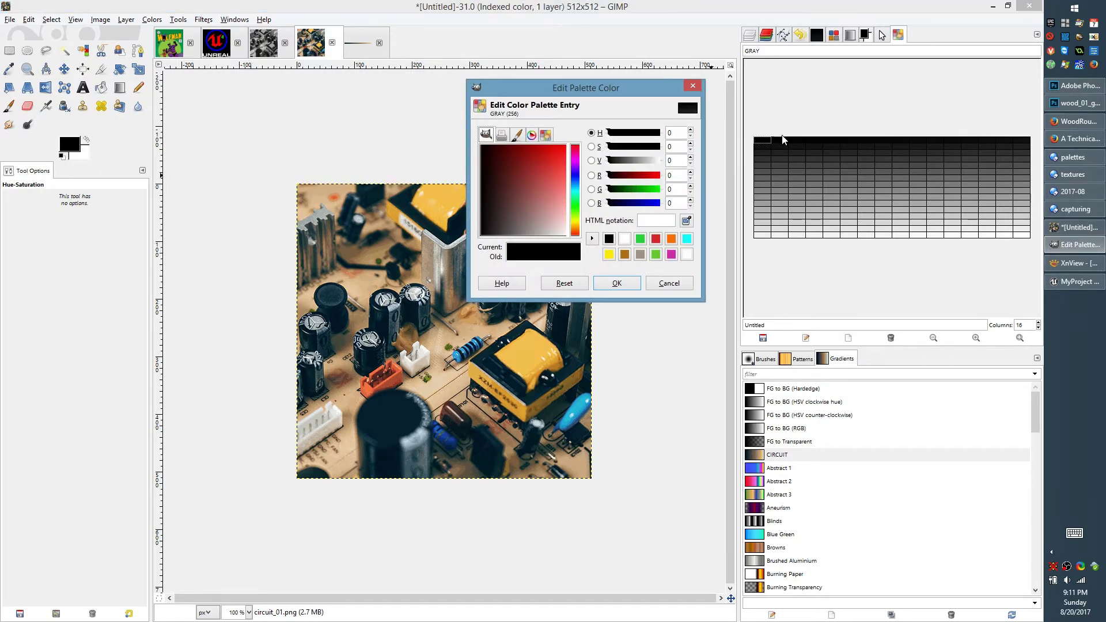
click(812, 142)
click(829, 142)
key(Escape)
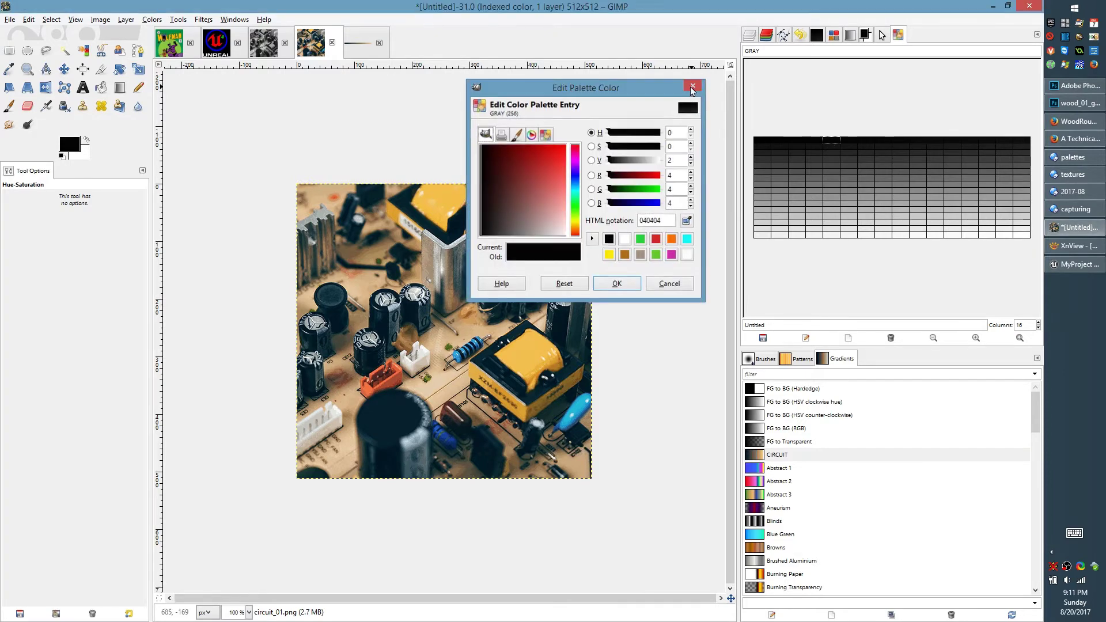
click(778, 38)
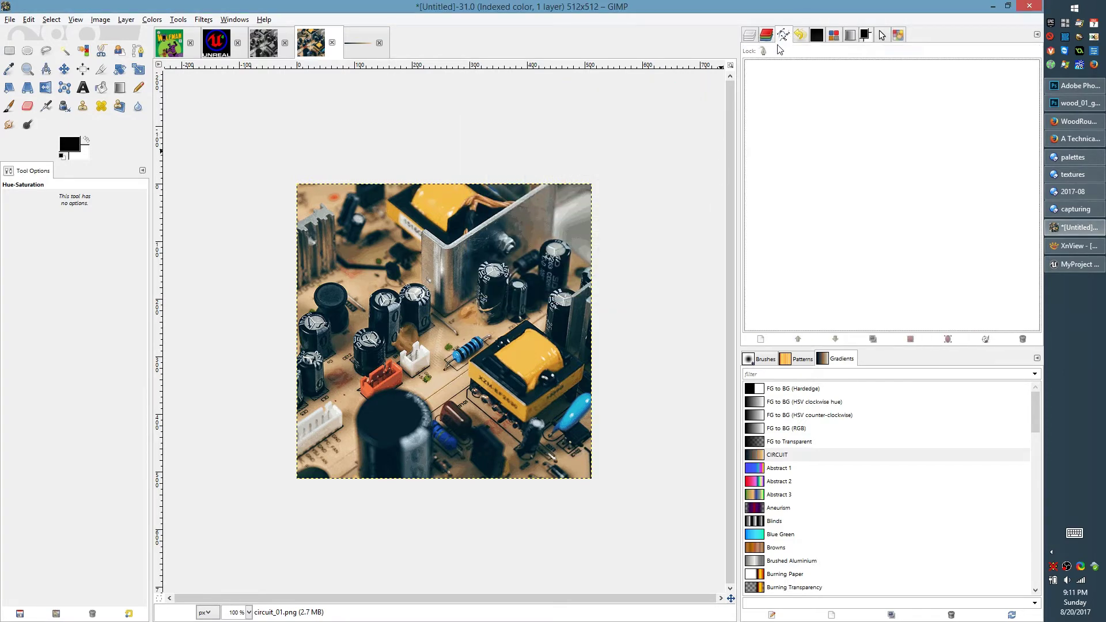
click(821, 35)
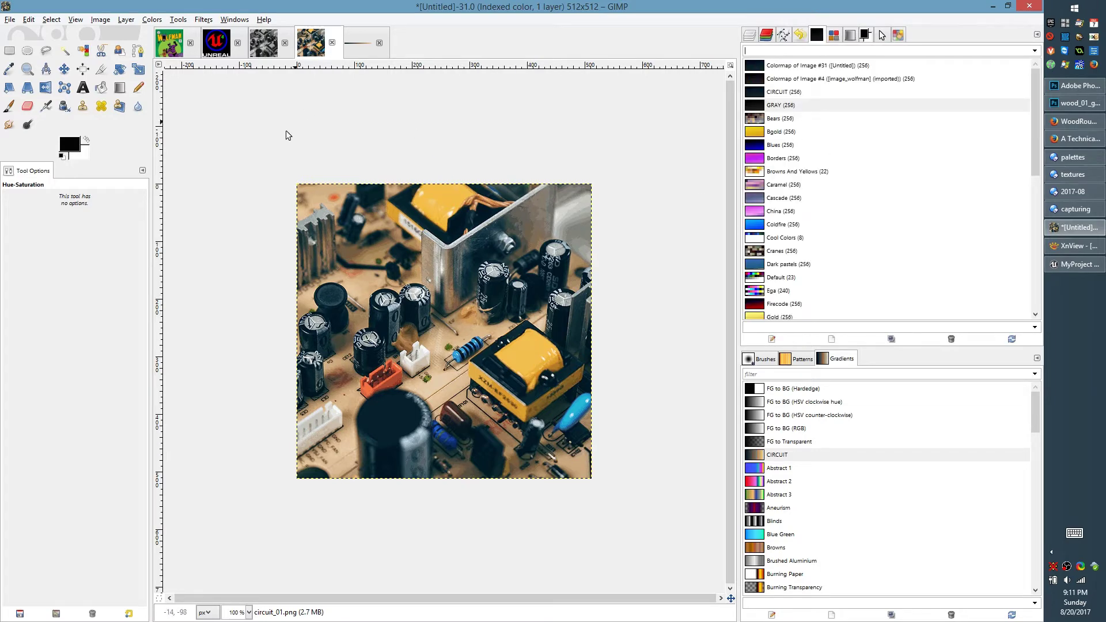
- Use Set Colormap to replace the indexed photo's colormap with the GRAY (256) palette
click(152, 19)
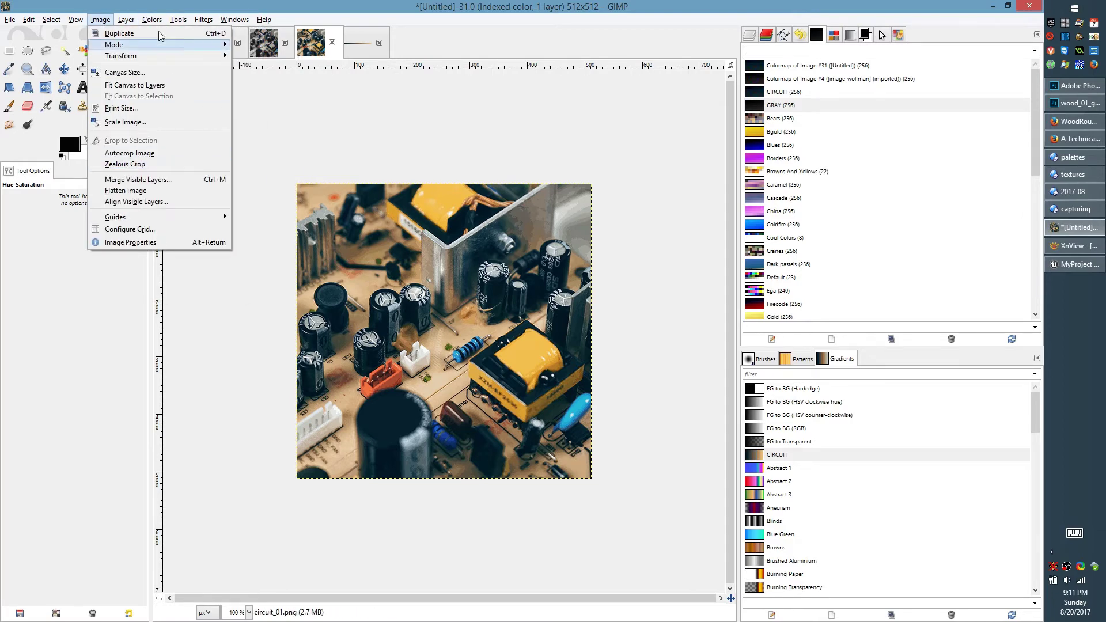
mouse_move(227, 224)
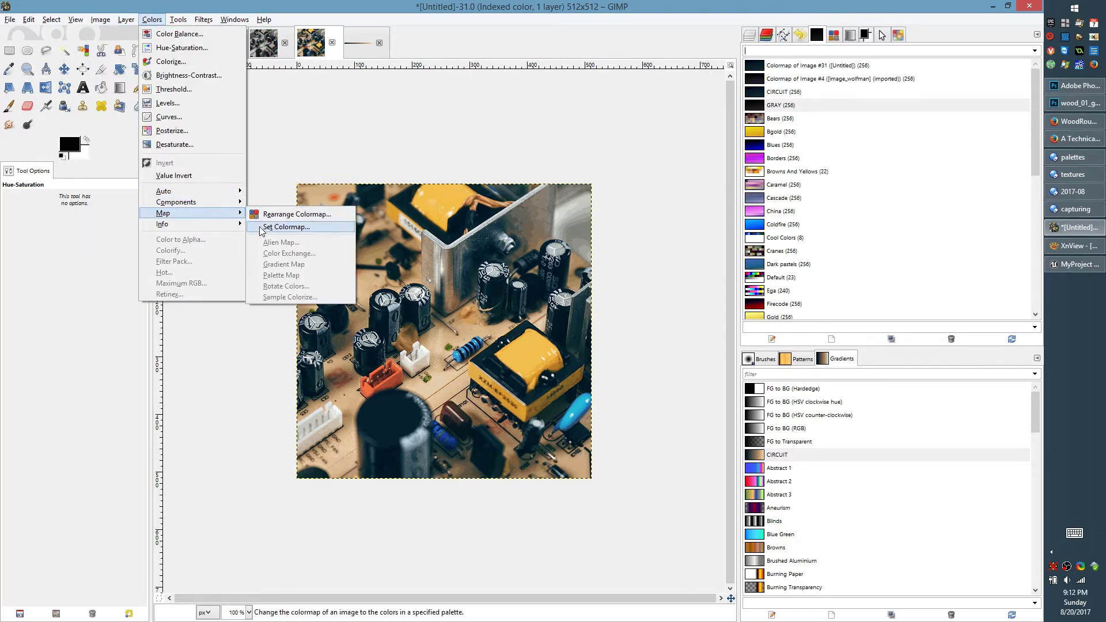
click(287, 224)
click(273, 157)
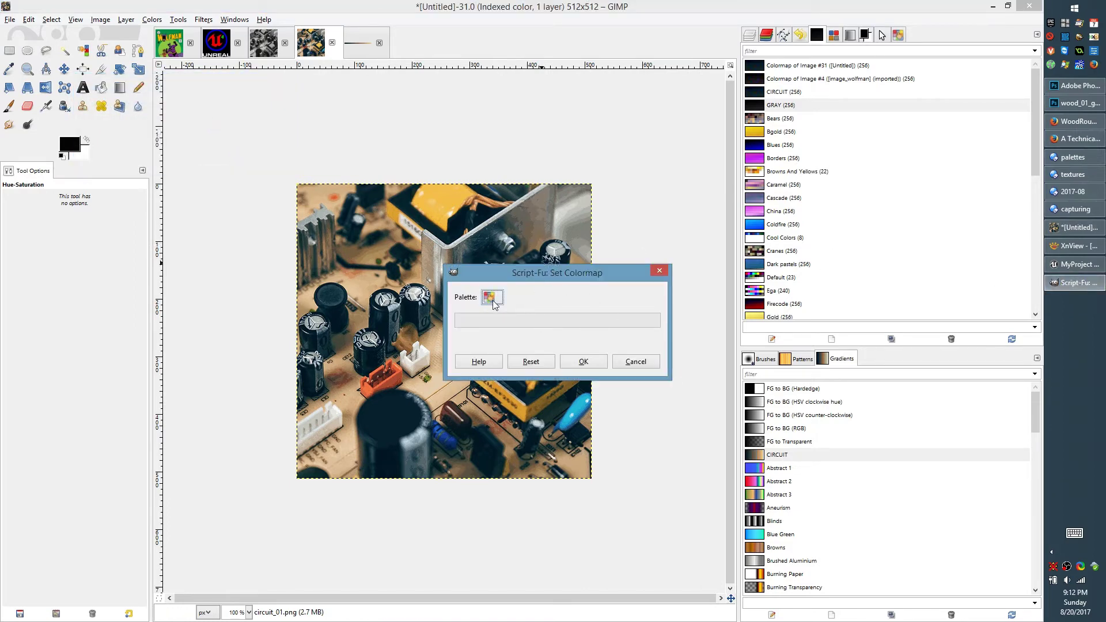
click(490, 298)
click(165, 192)
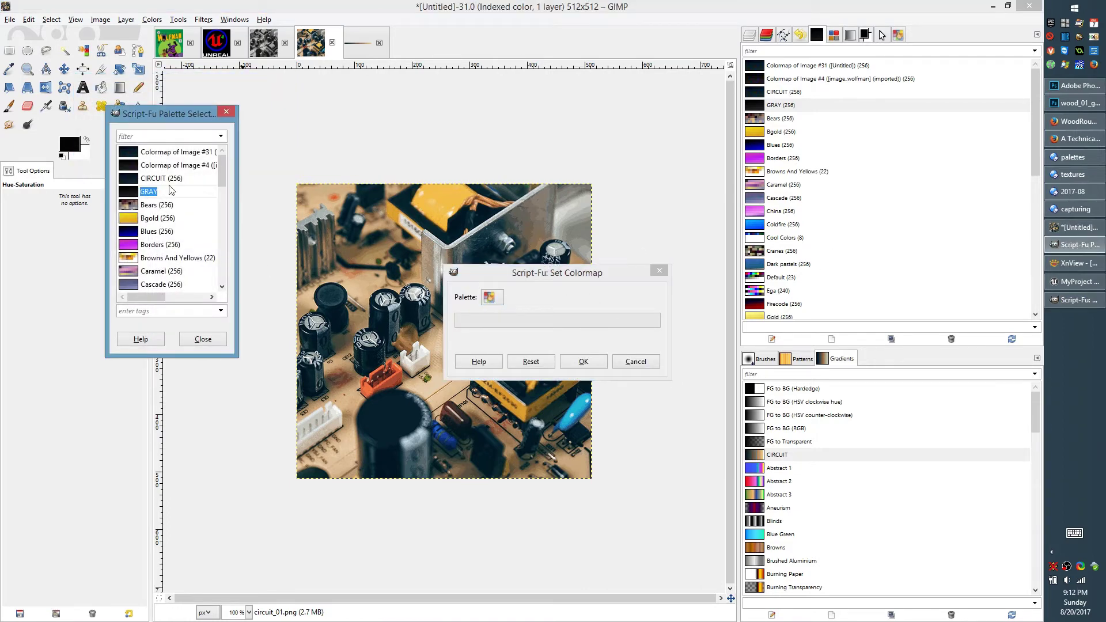
click(207, 339)
click(573, 358)
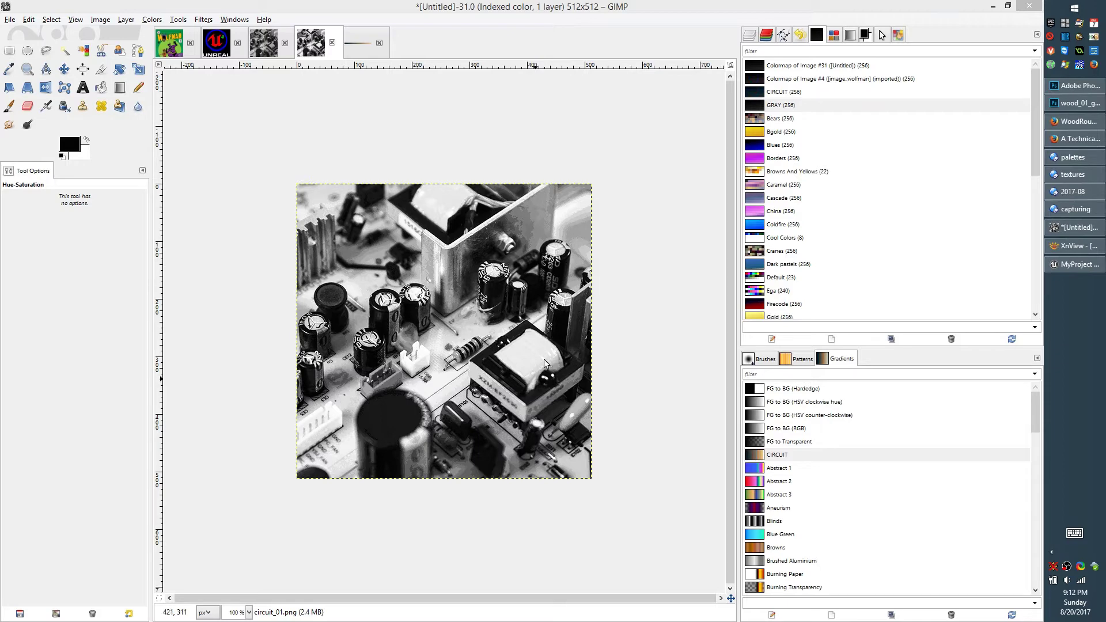
- Compare the remapped indexed image with the RGB greyscale copy
click(268, 50)
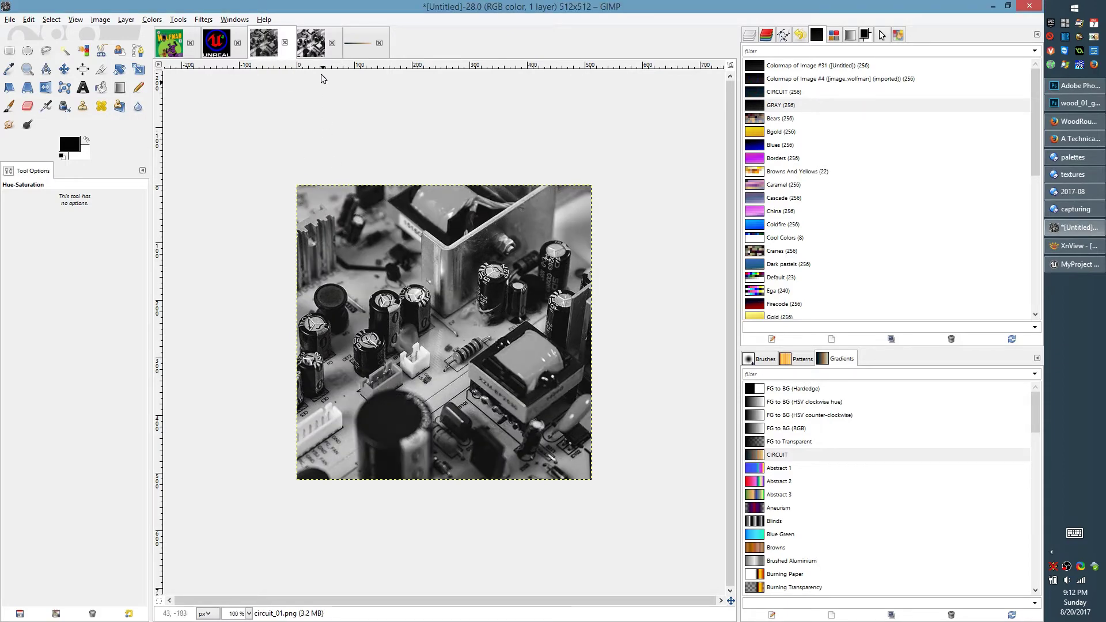
click(312, 53)
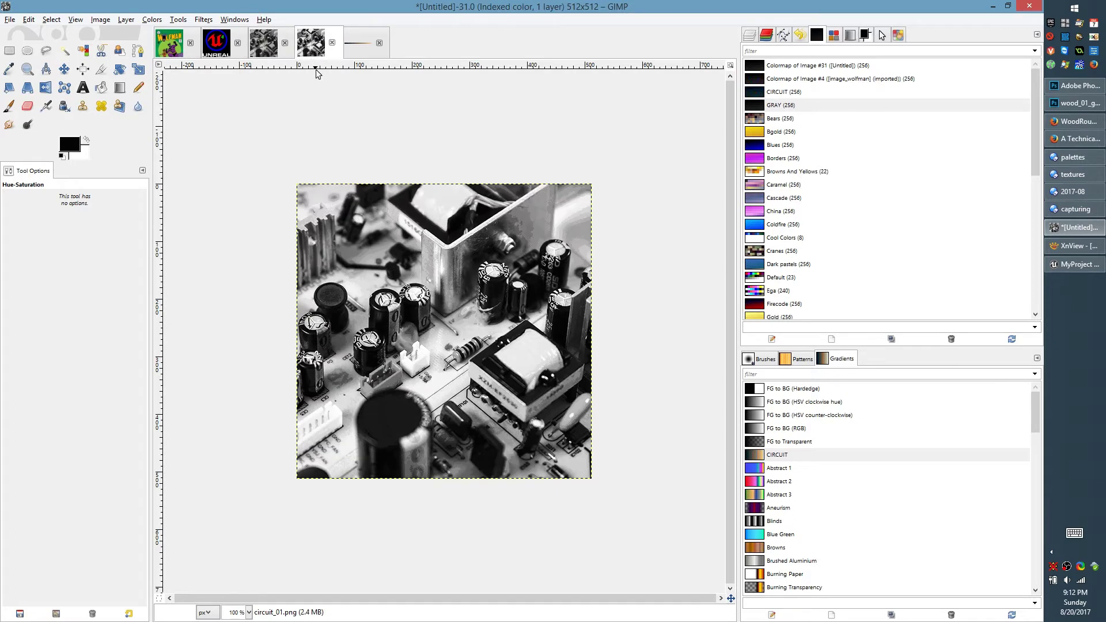
click(276, 41)
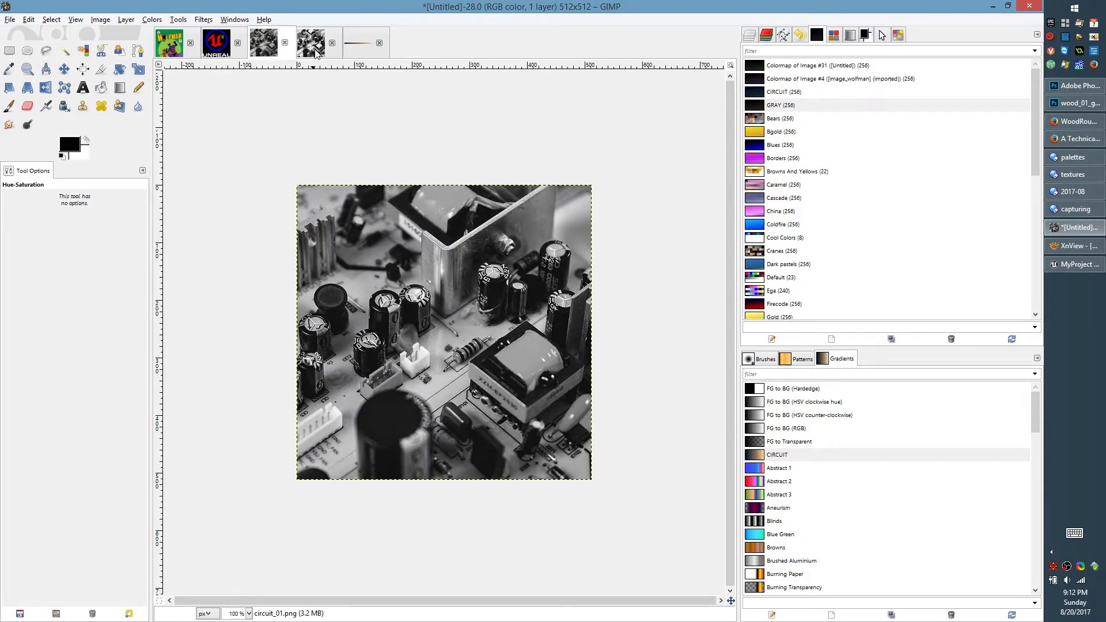
click(316, 53)
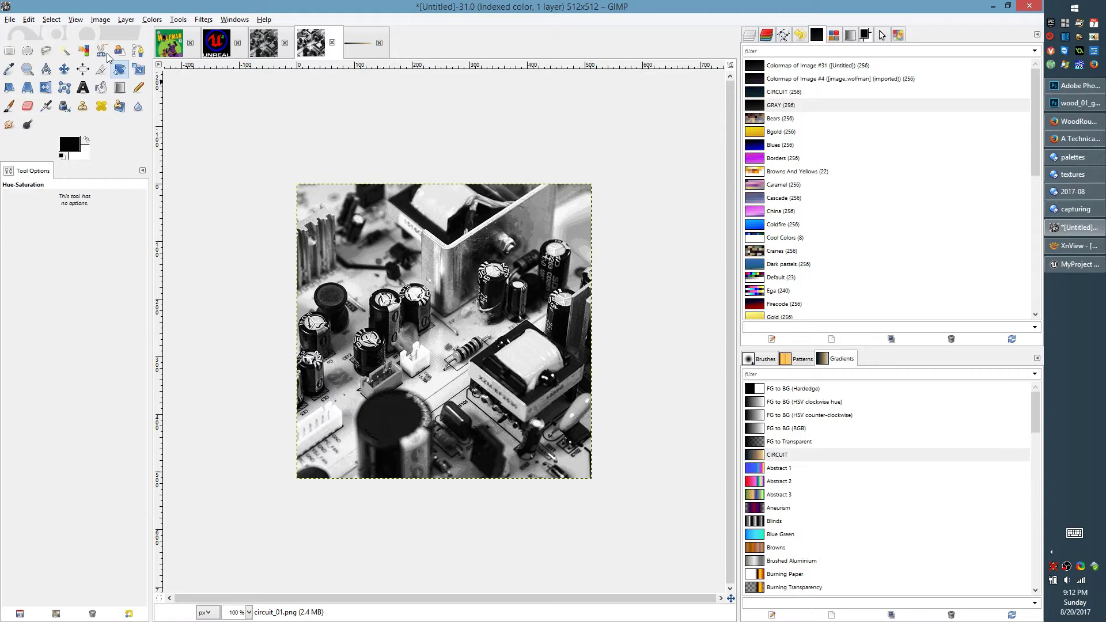
click(12, 20)
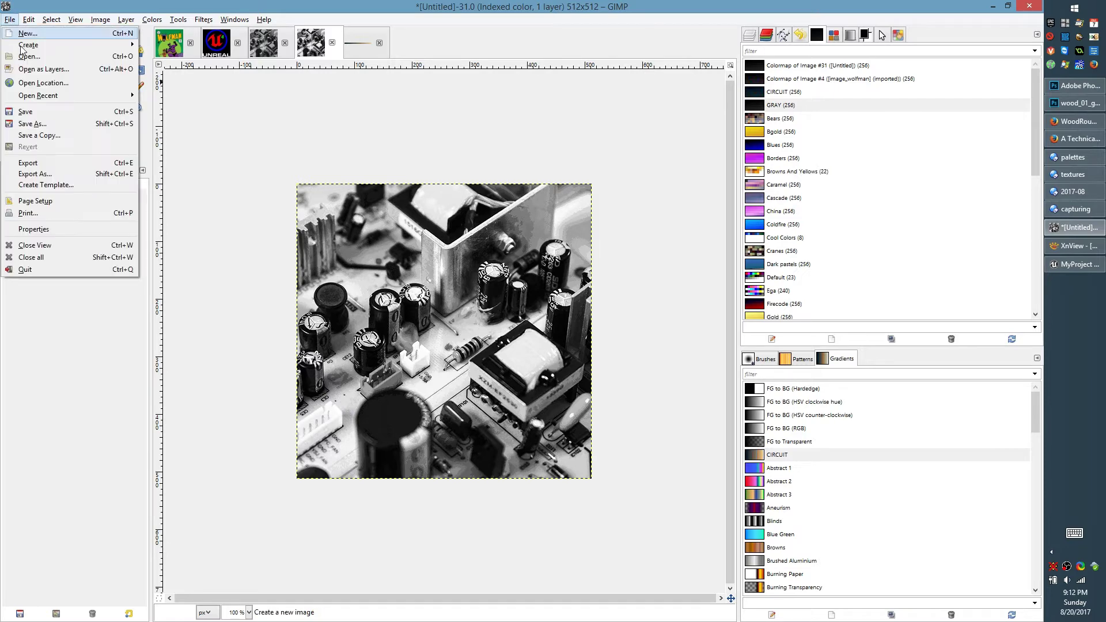
- Export the greyscale image over circuit_01_gray.png, then switch to the unreal_01 logo
click(107, 173)
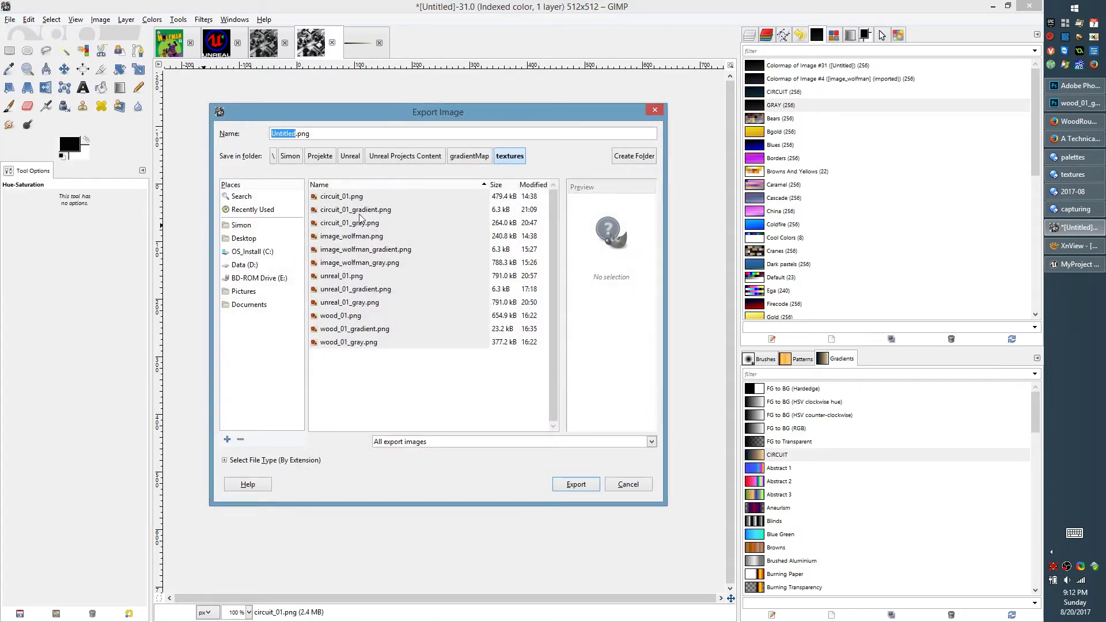
click(360, 222)
click(576, 484)
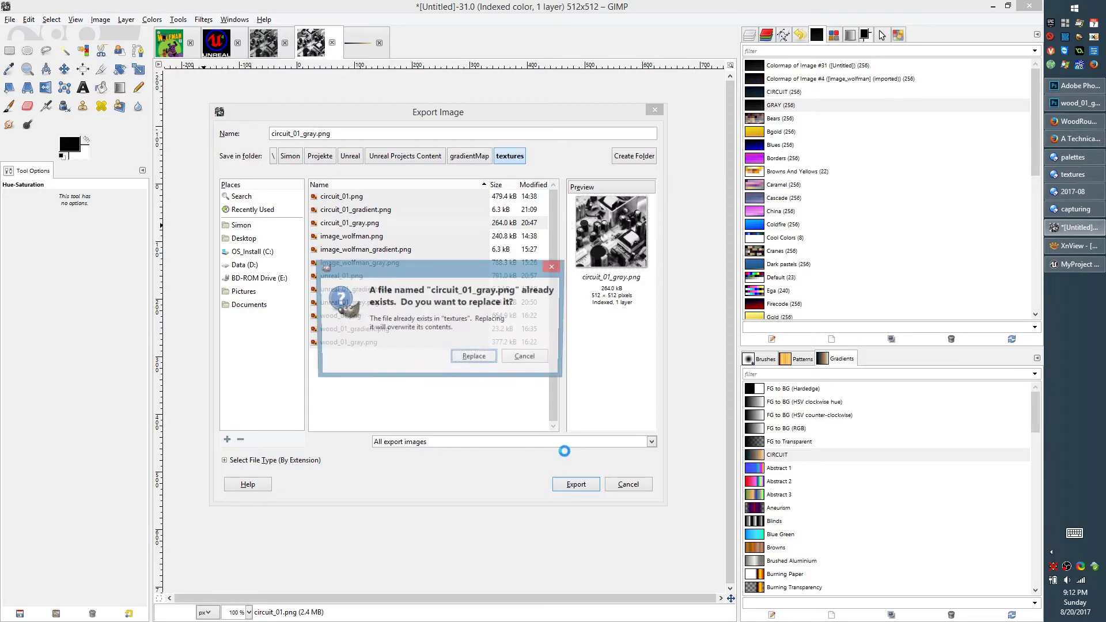
click(473, 358)
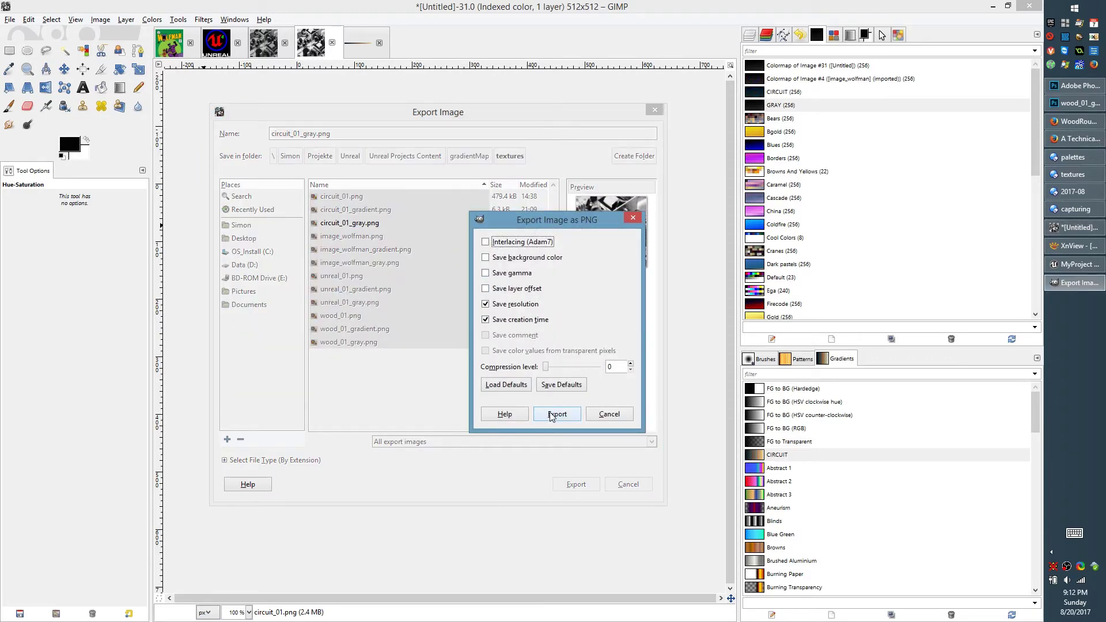
click(552, 414)
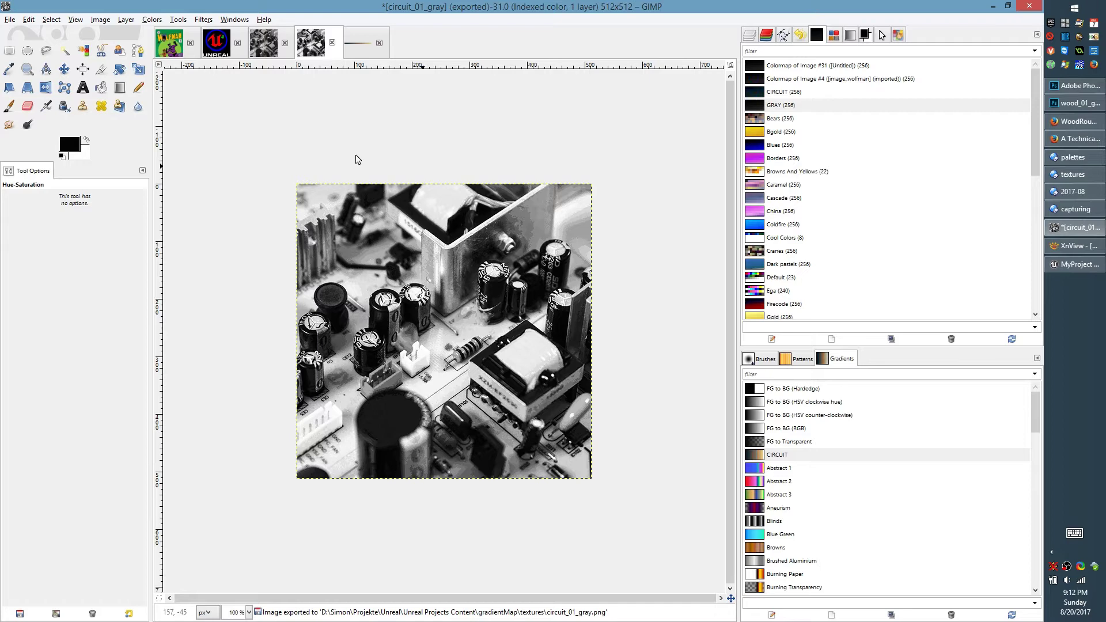
click(220, 50)
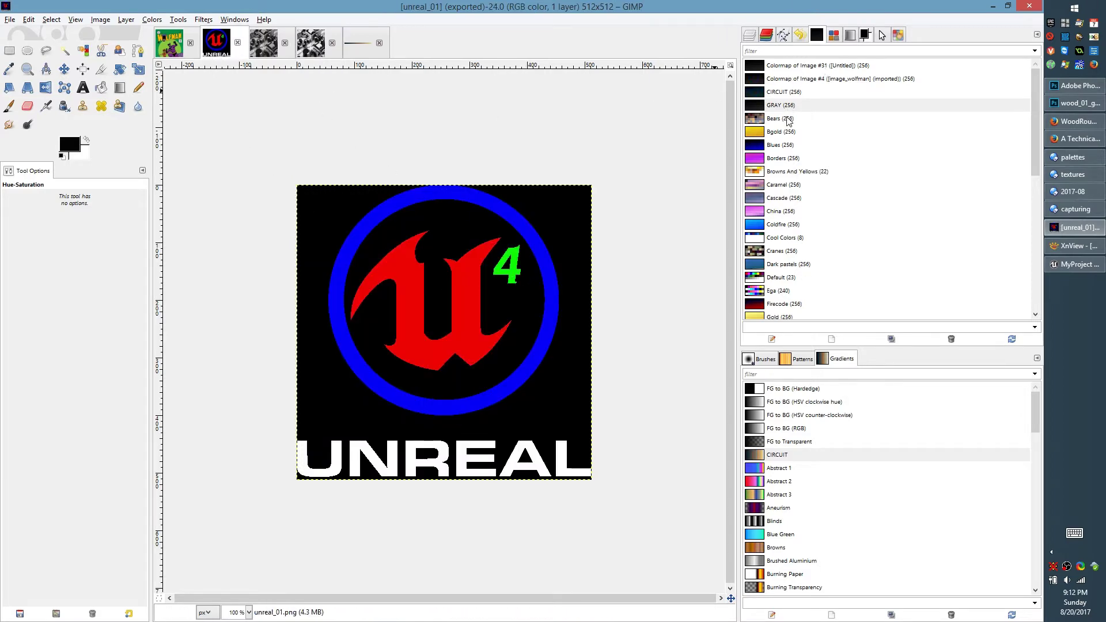
- Convert the Unreal logo to indexed colour with an optimum palette and inspect its colormap
click(792, 95)
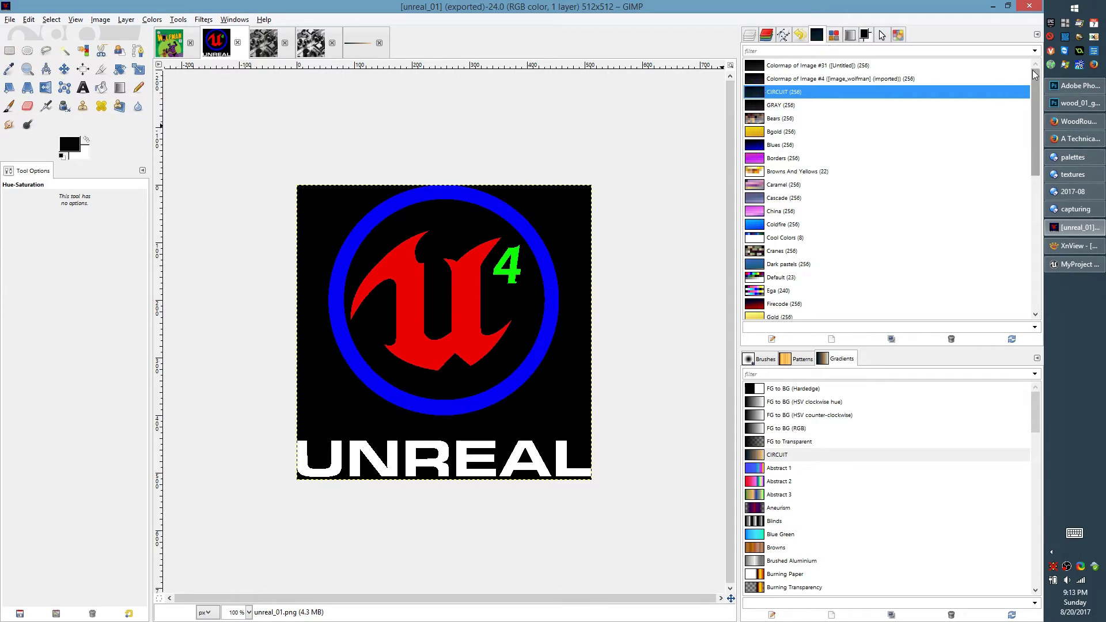
double_click(757, 65)
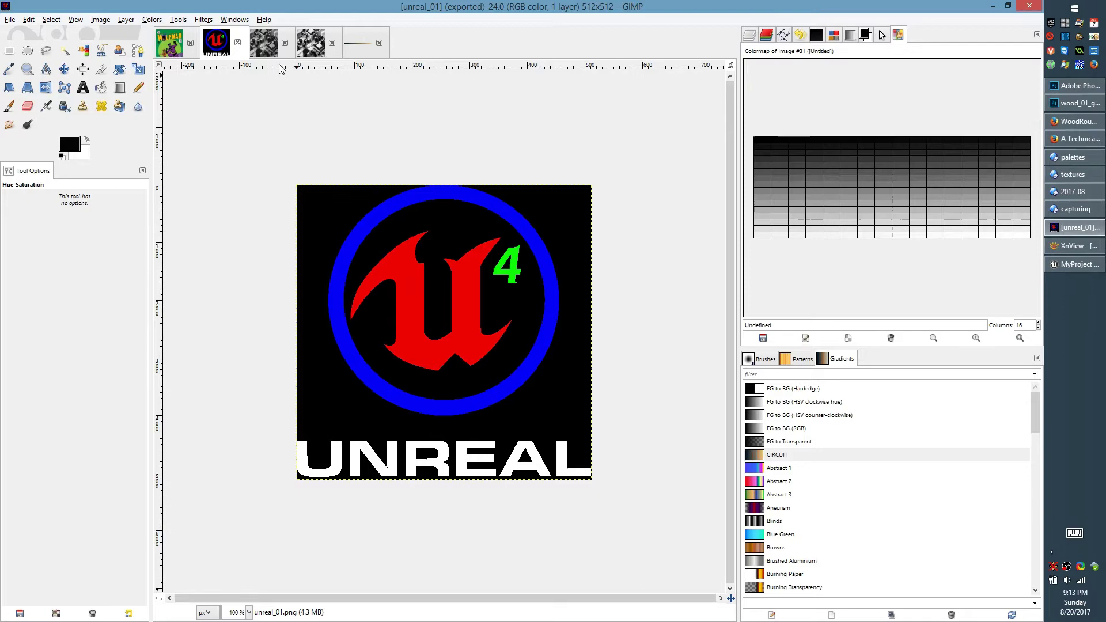
click(109, 20)
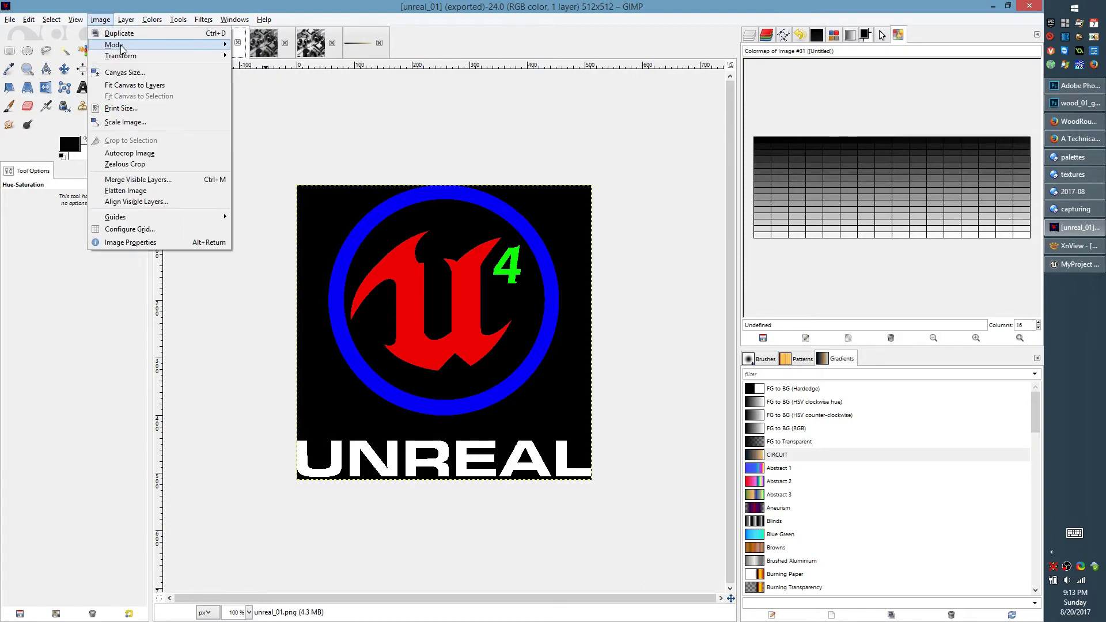
mouse_move(116, 44)
click(262, 66)
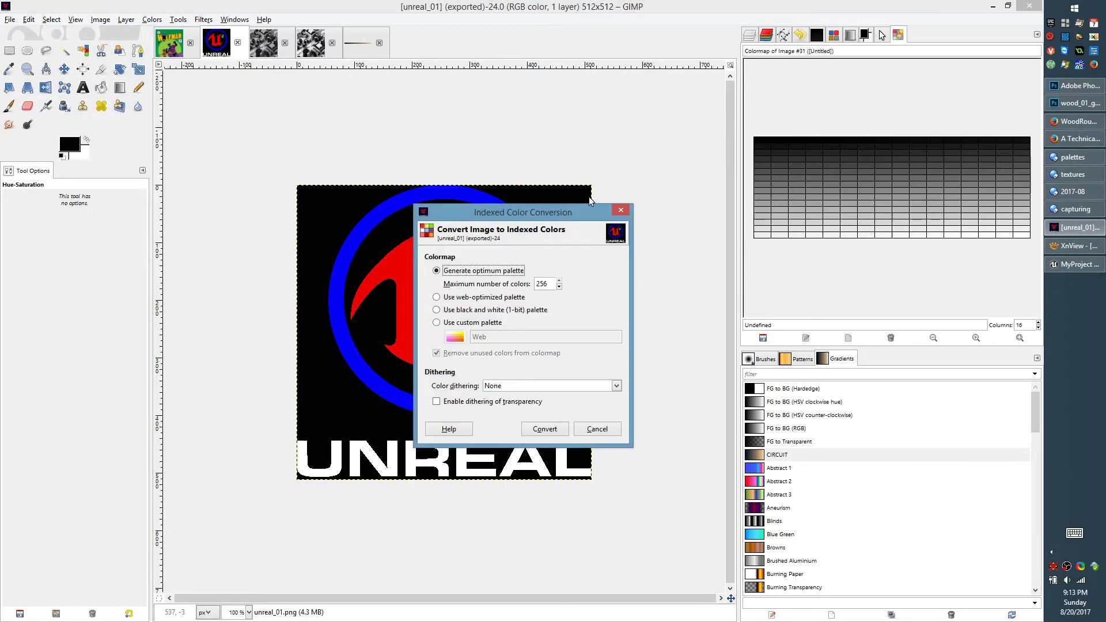
click(544, 429)
click(816, 34)
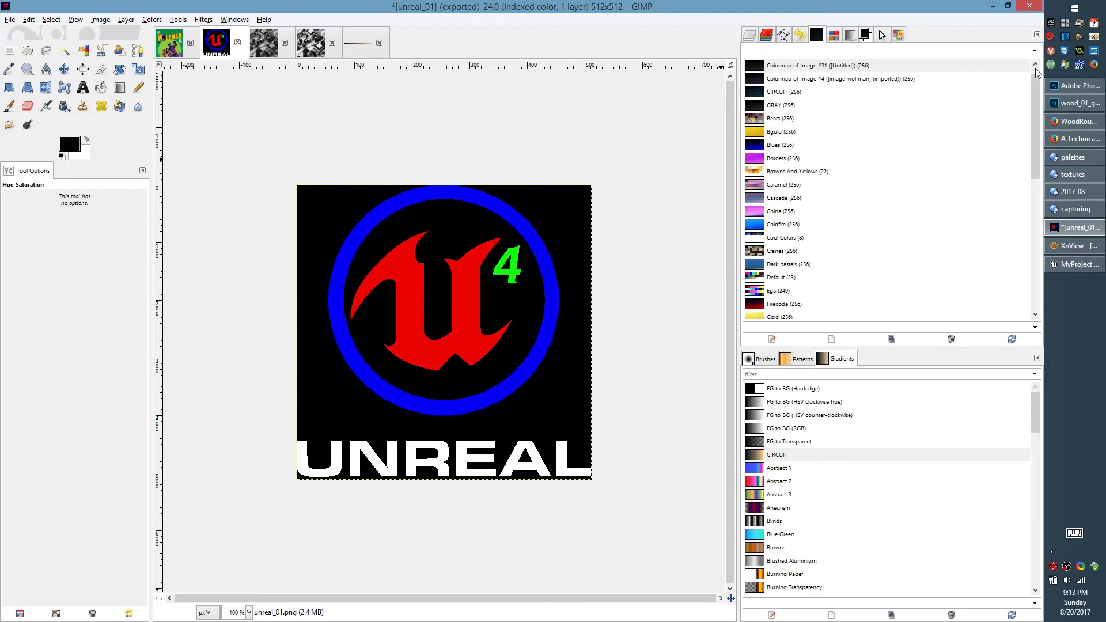
double_click(754, 69)
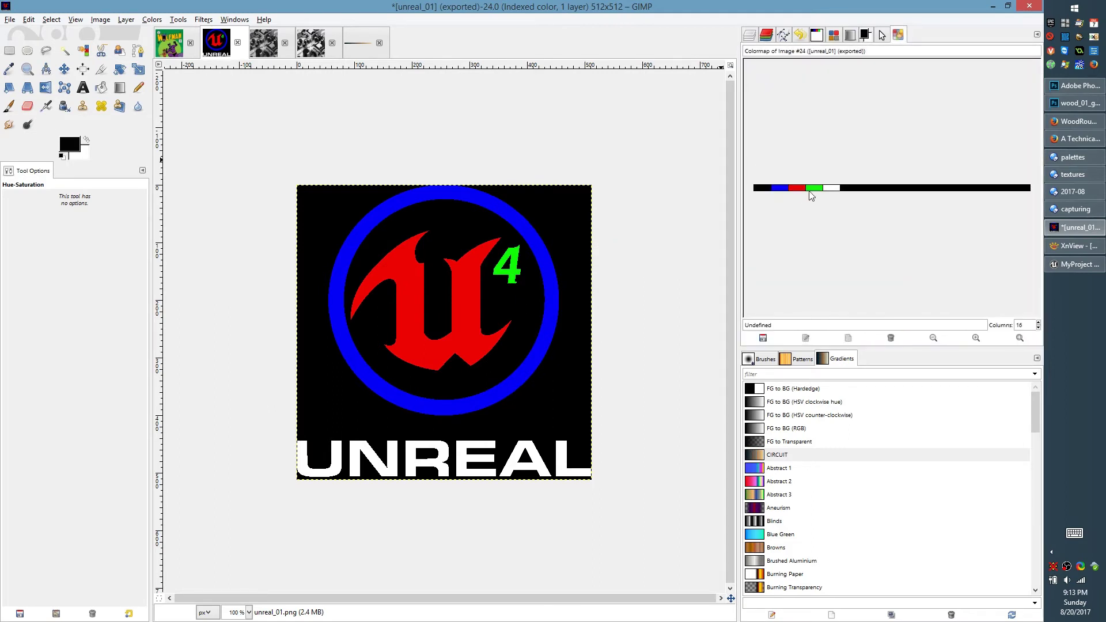
drag(759, 189, 831, 190)
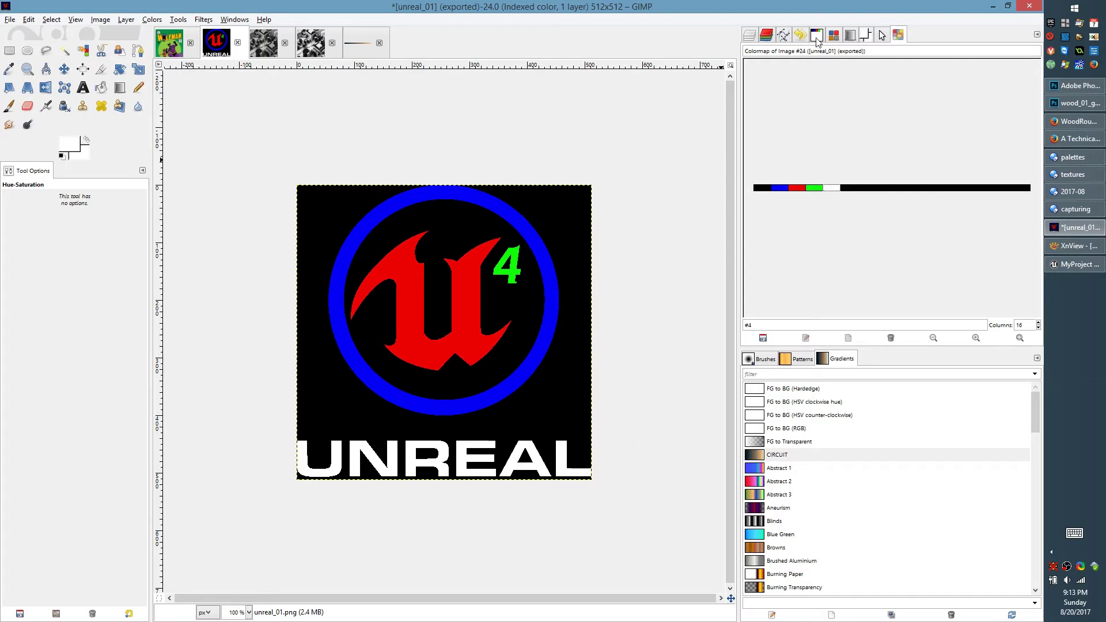
click(816, 35)
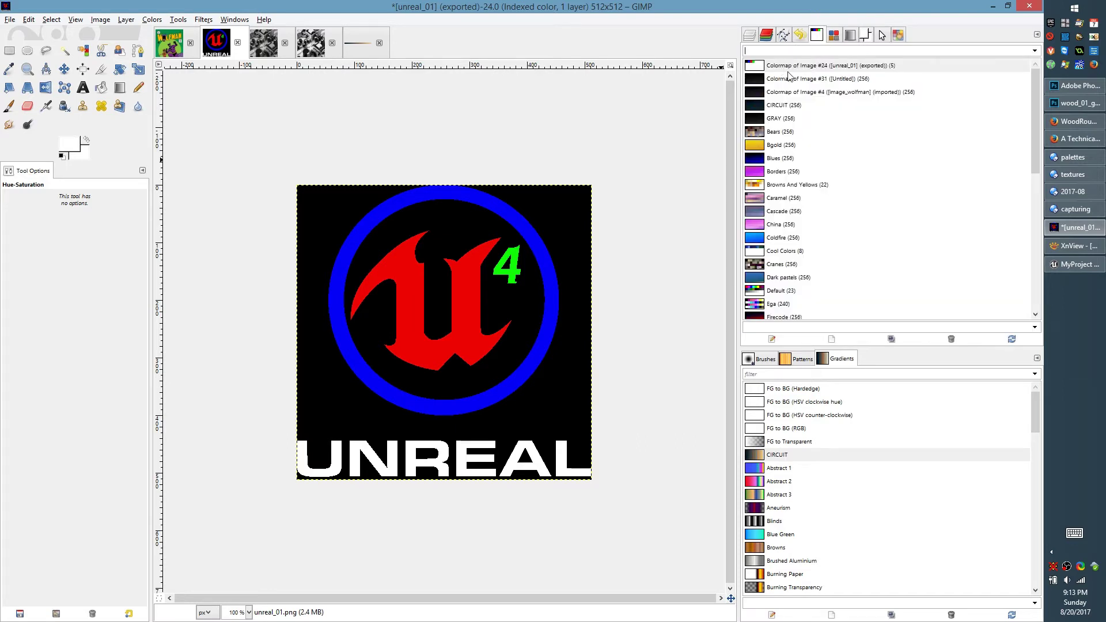
- Duplicate the logo's colormap as a new palette named UNREAL
right_click(767, 67)
click(784, 102)
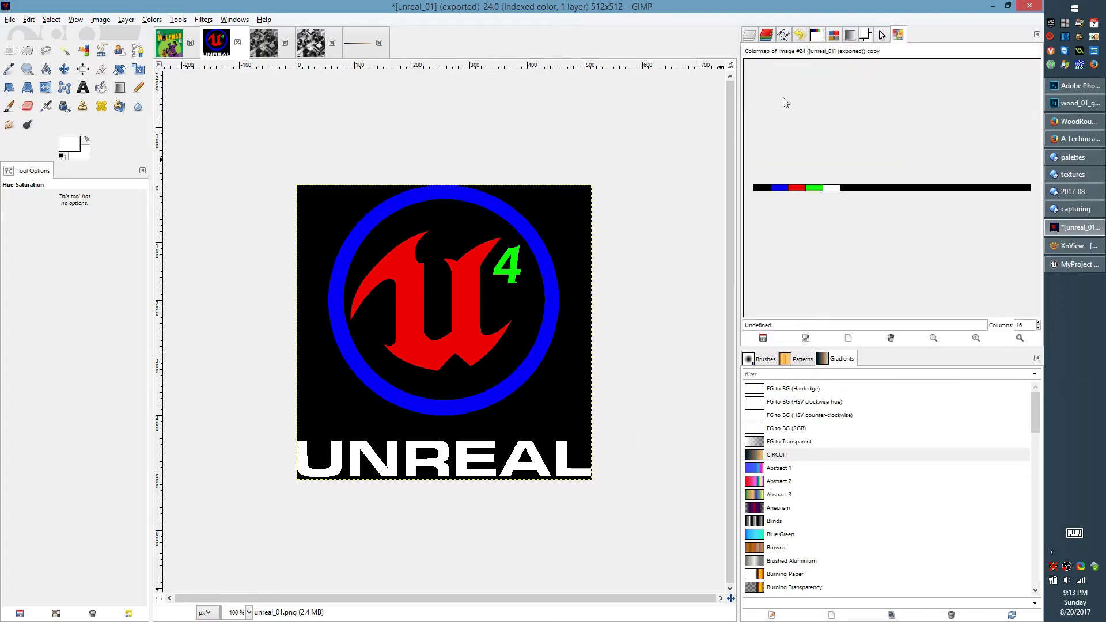
click(802, 51)
triple_click(801, 52)
text(UNREAL)
click(799, 35)
click(816, 35)
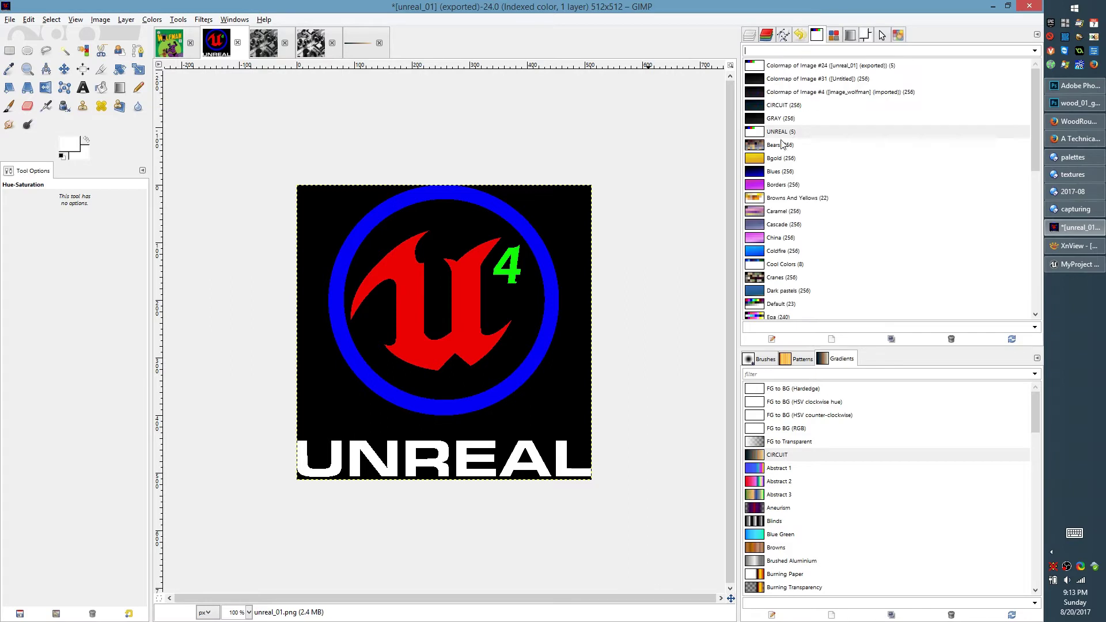
- Build an UNREAL gradient from the UNREAL palette and view its blue-red-green-white stops
right_click(766, 132)
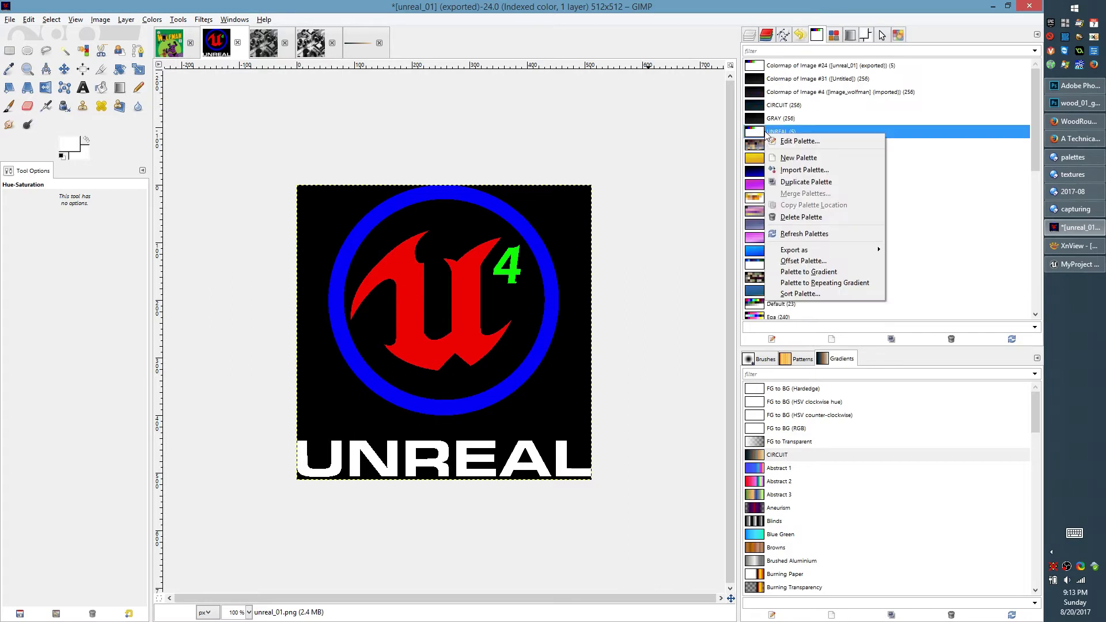
click(818, 272)
double_click(765, 468)
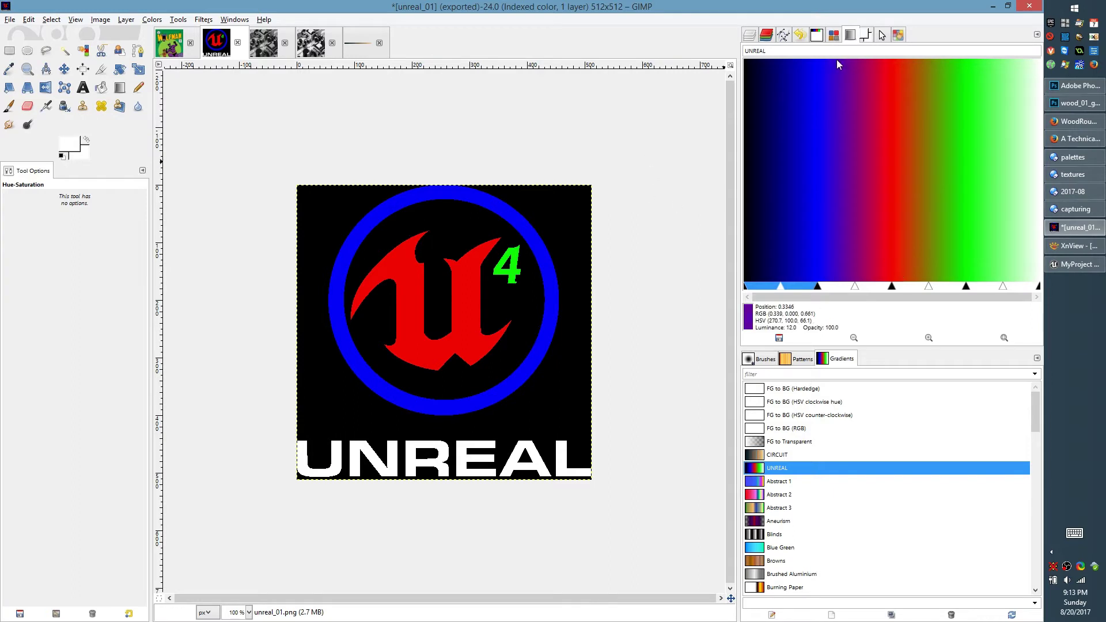
click(816, 36)
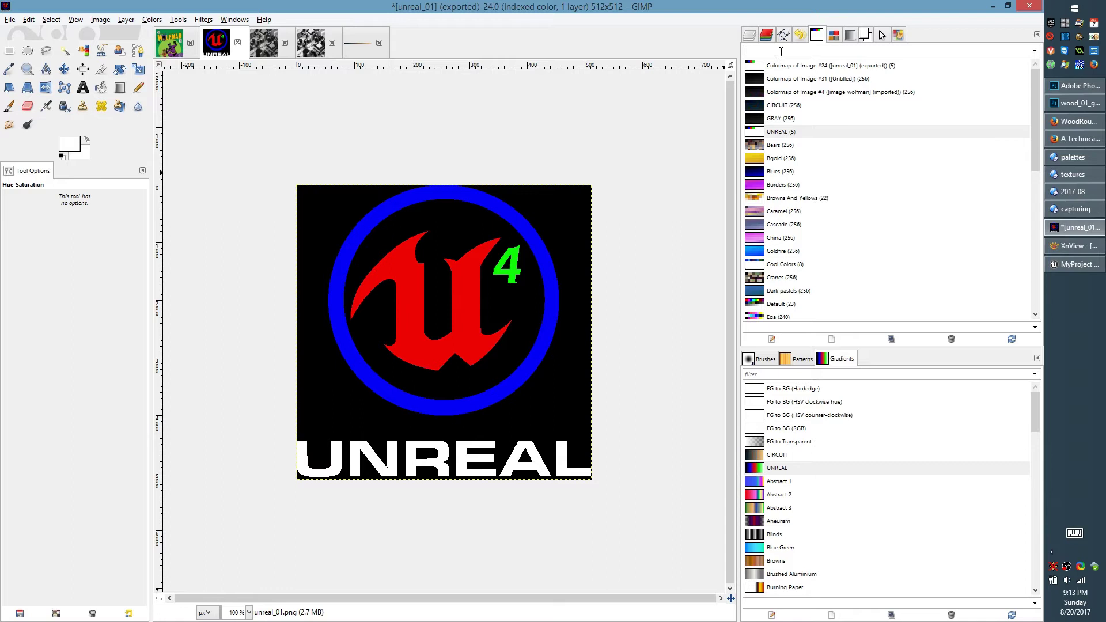
- Set the logo's colormap to the GRAY palette
click(178, 20)
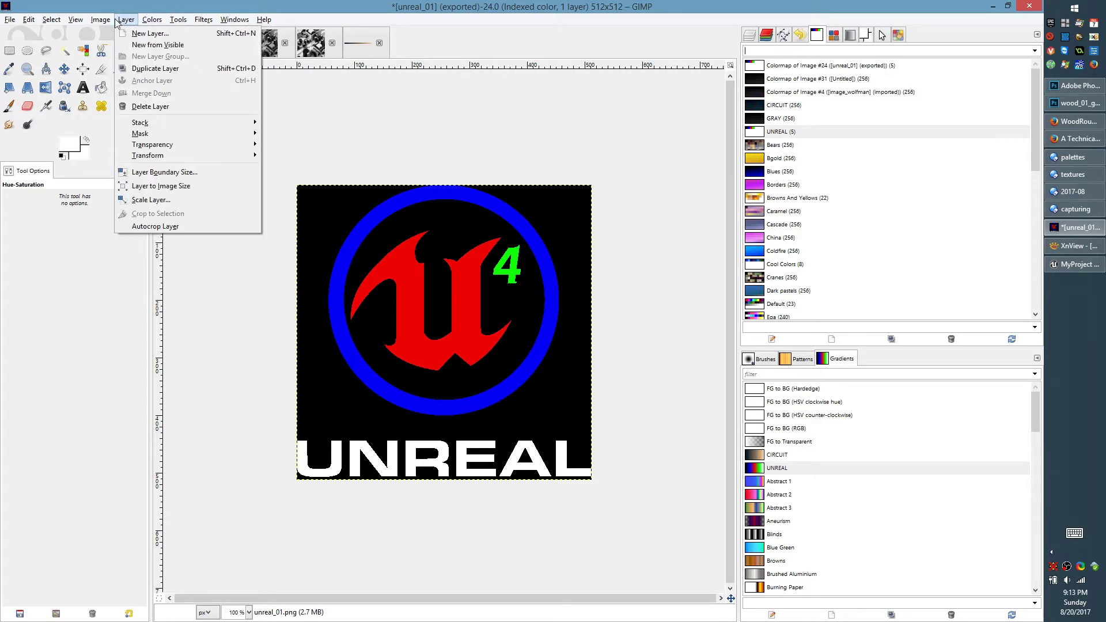
mouse_move(108, 23)
mouse_move(230, 216)
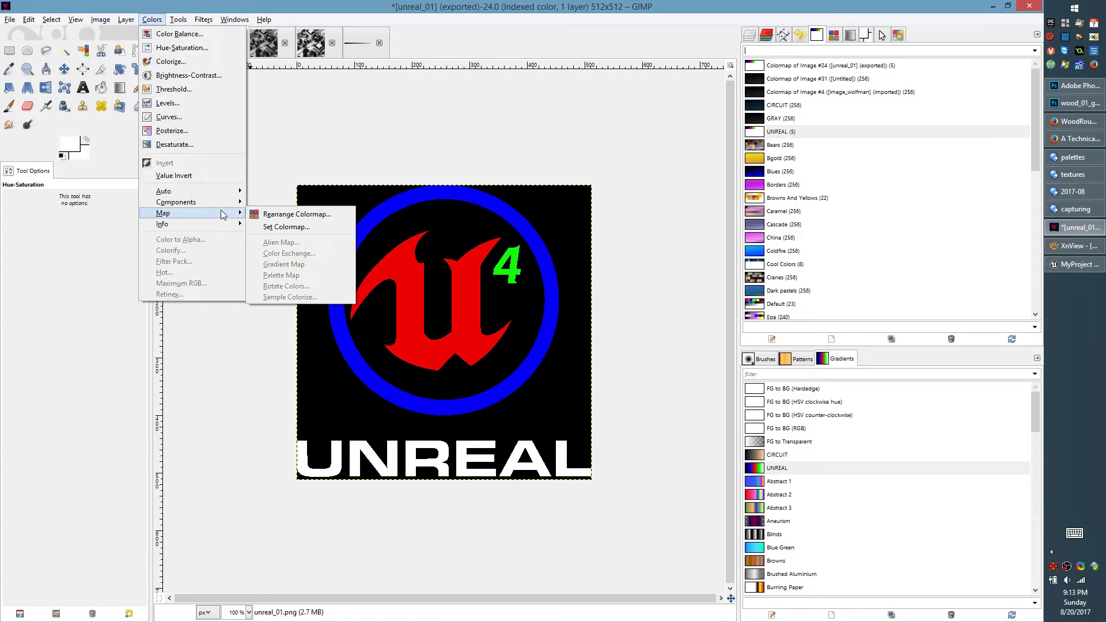
click(283, 234)
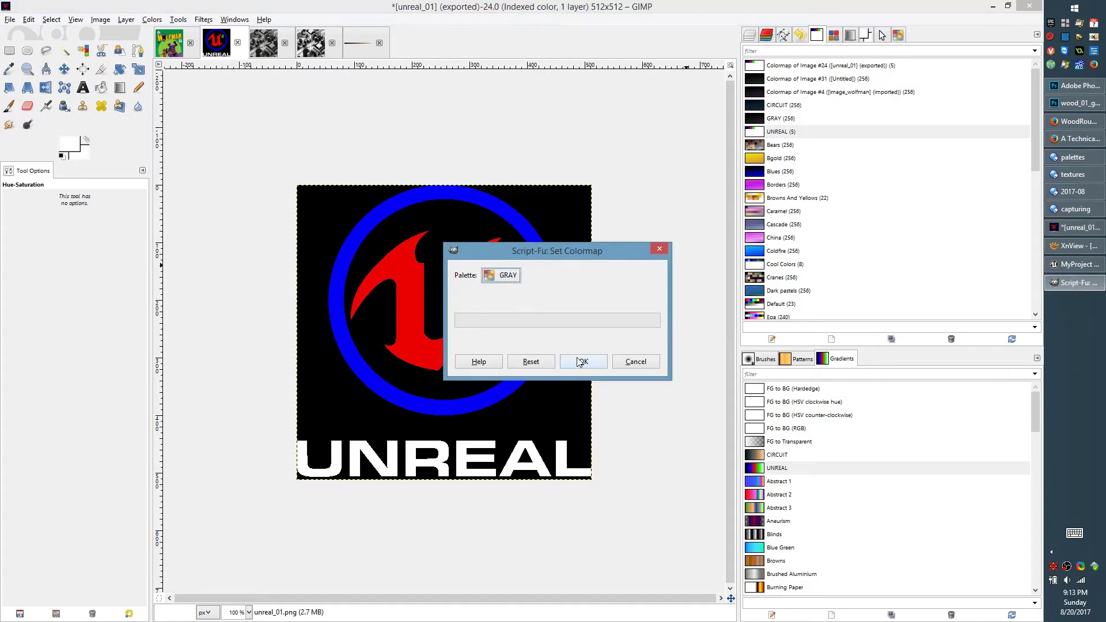
click(596, 366)
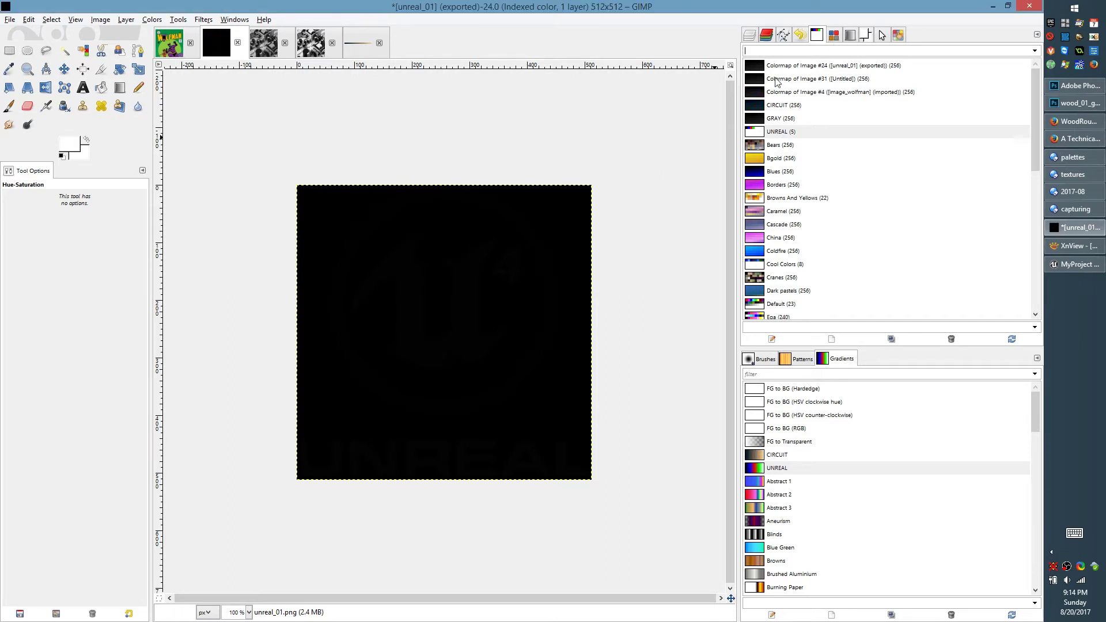
- Inspect the image colormaps, the UNREAL palette and the UNREAL gradient's stops
double_click(871, 66)
click(814, 36)
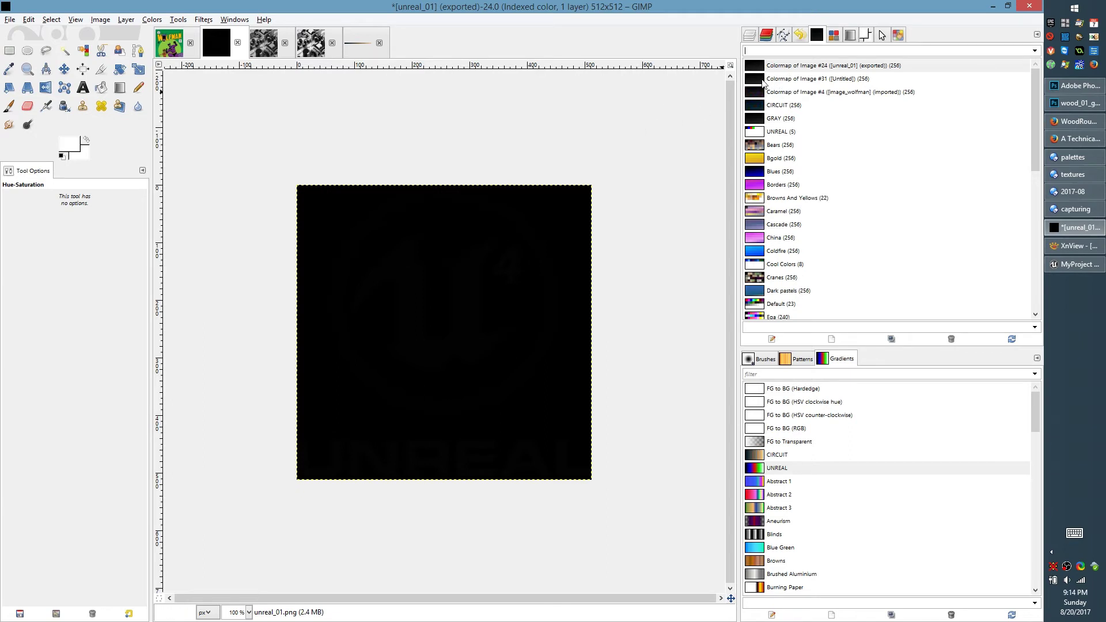
double_click(762, 81)
click(811, 36)
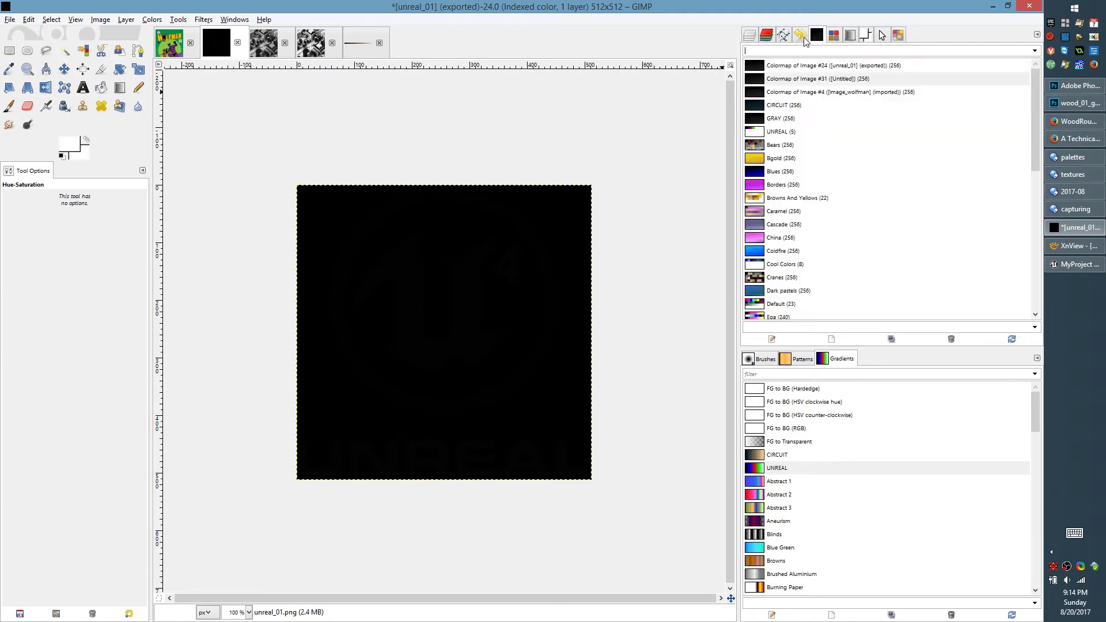
double_click(757, 84)
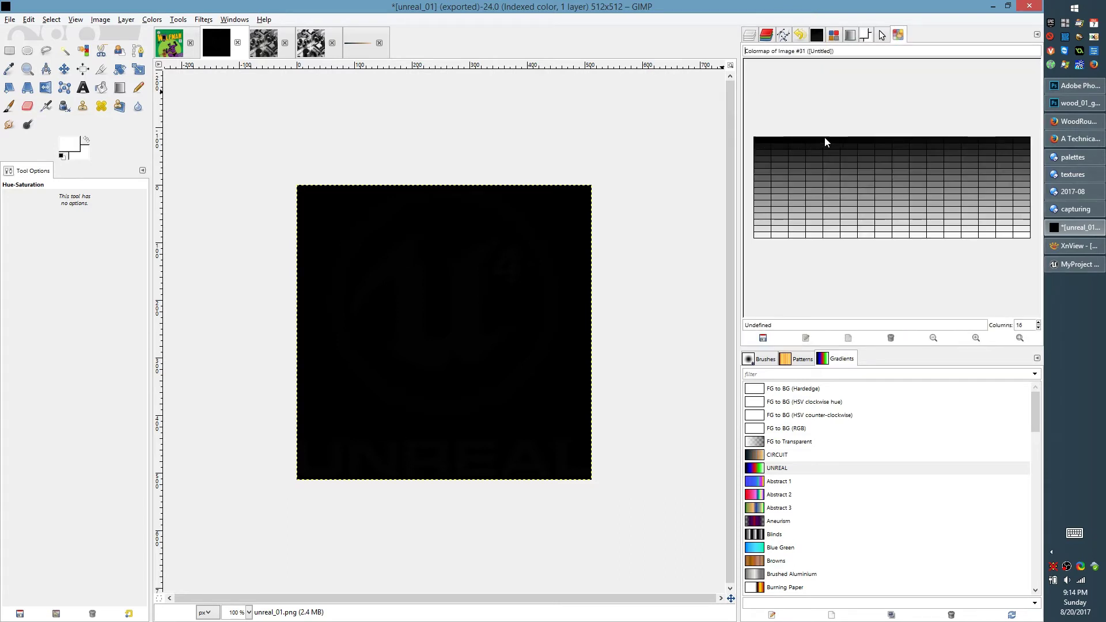
click(814, 36)
double_click(754, 132)
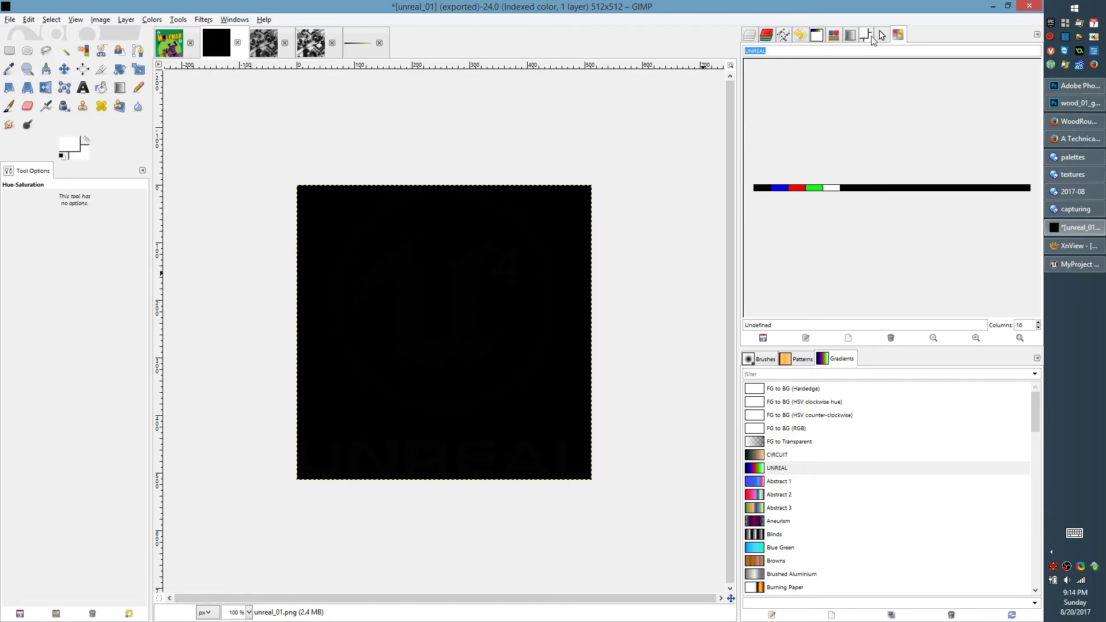
click(855, 37)
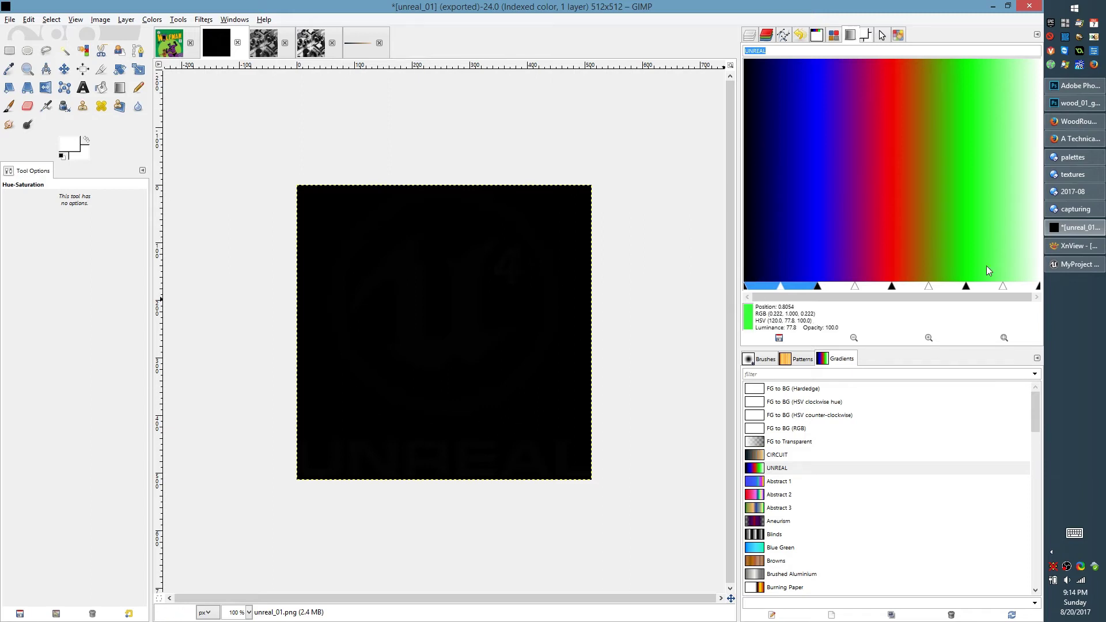
click(816, 35)
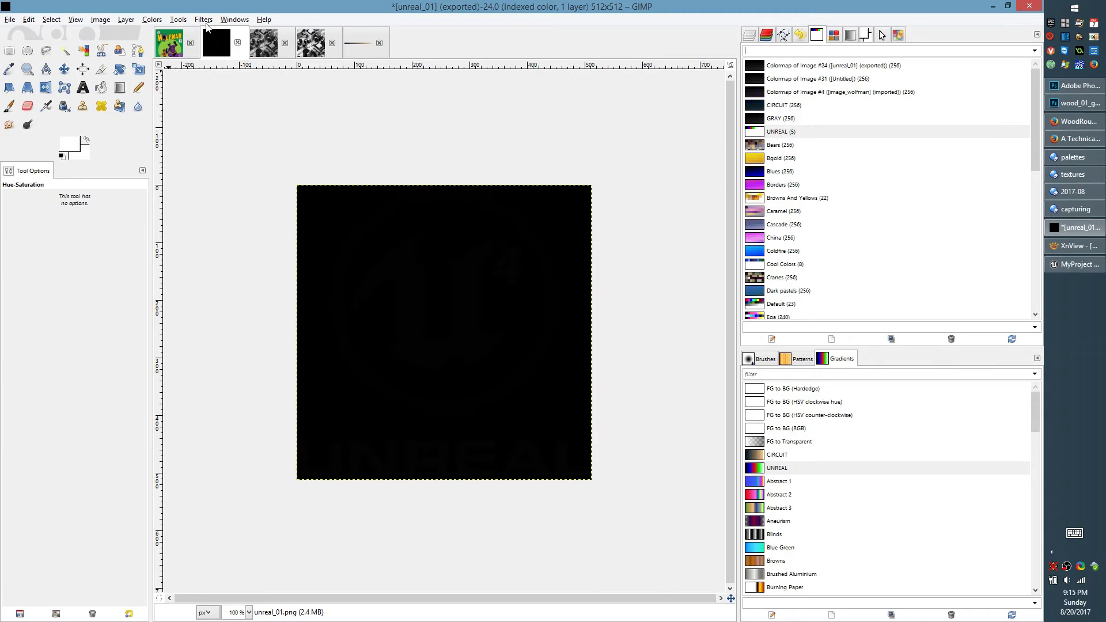
- Convert the logo image from indexed to RGB mode
click(152, 19)
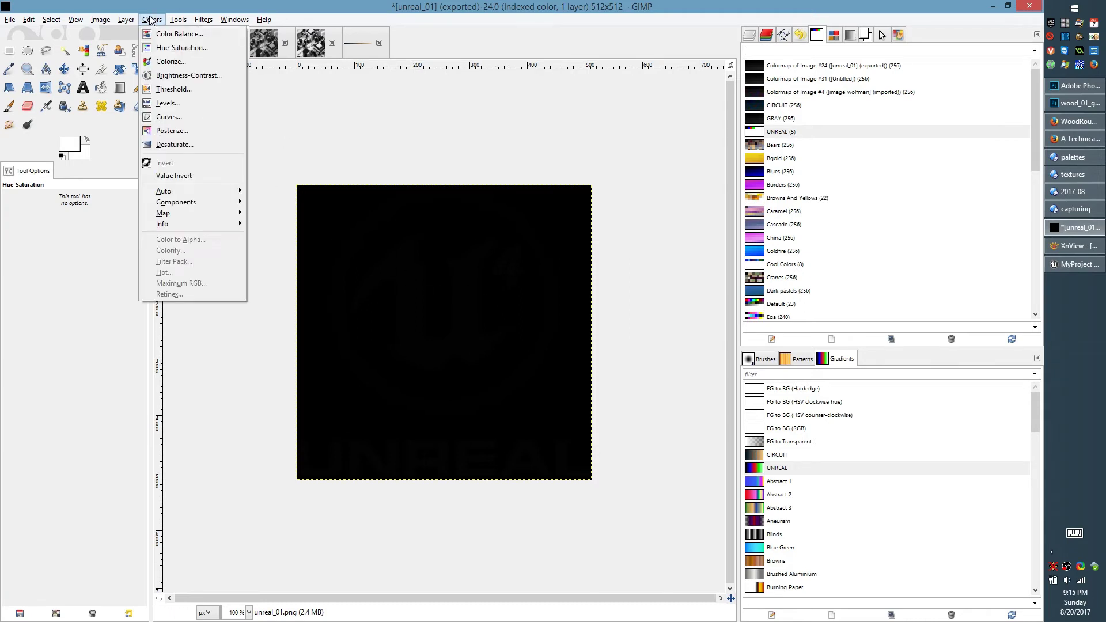
mouse_move(100, 19)
mouse_move(133, 46)
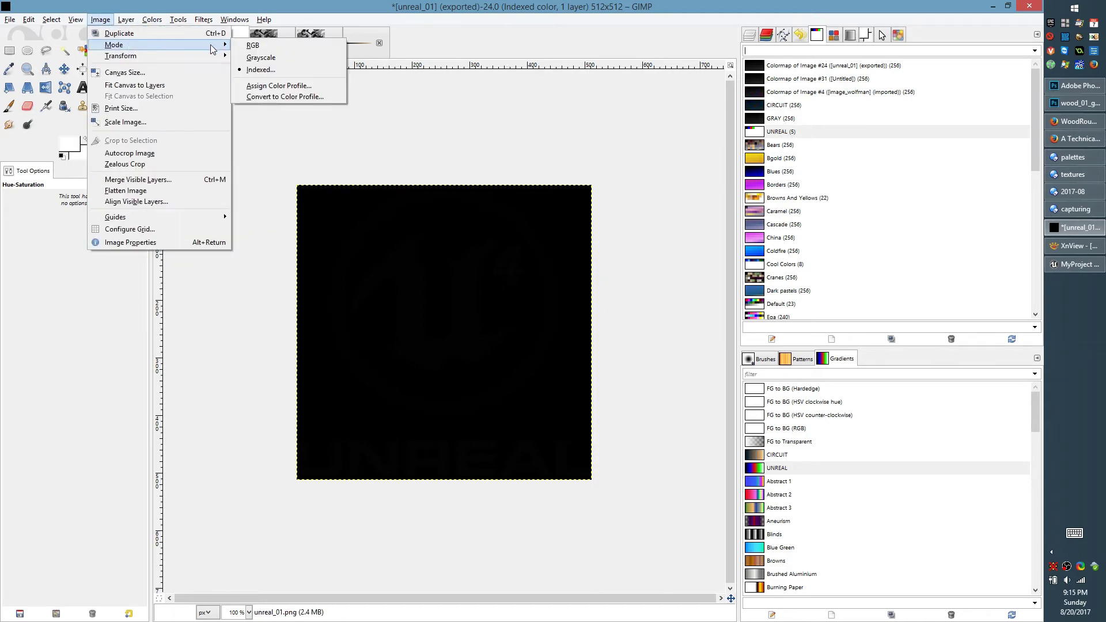
click(267, 46)
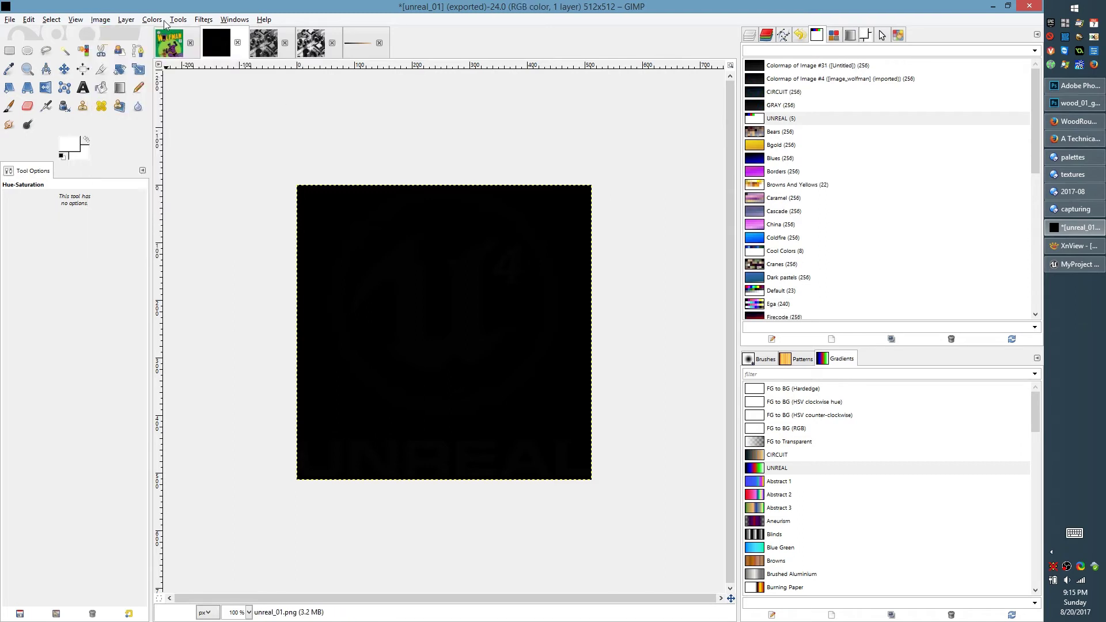
- Apply Levels with the high input value set to 4 to brighten the logo
click(130, 20)
mouse_move(149, 21)
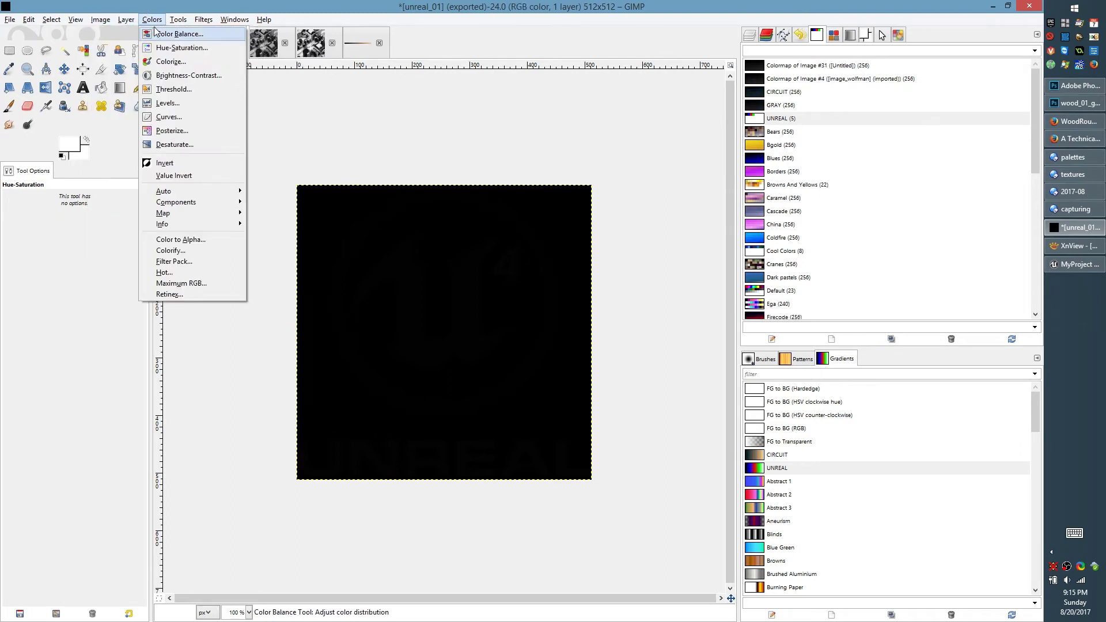
click(197, 104)
drag(310, 209, 296, 208)
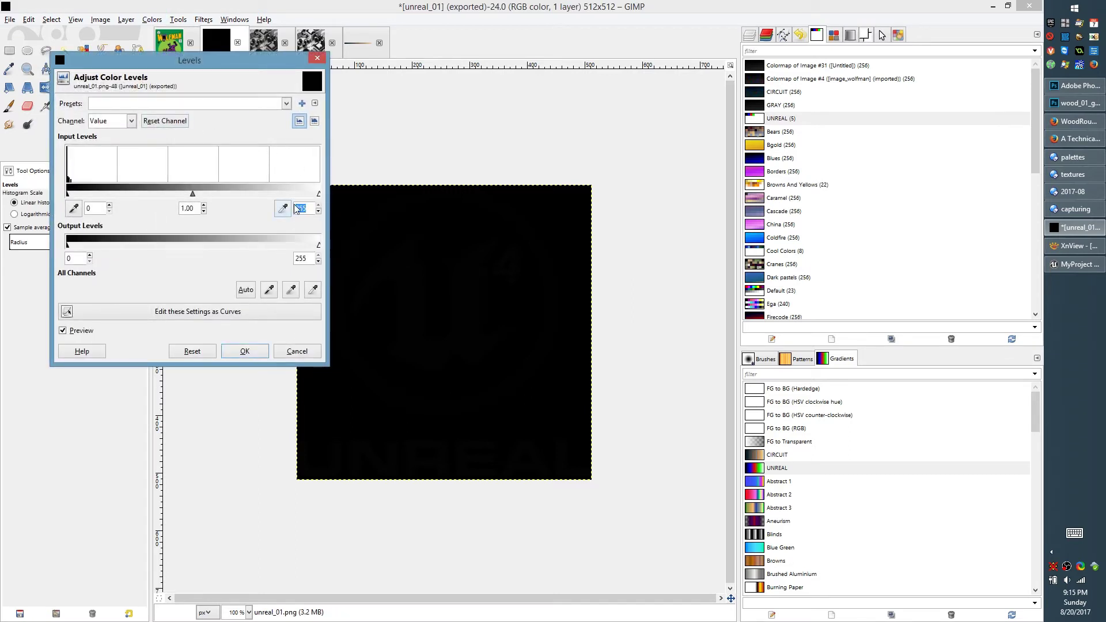
text(4)
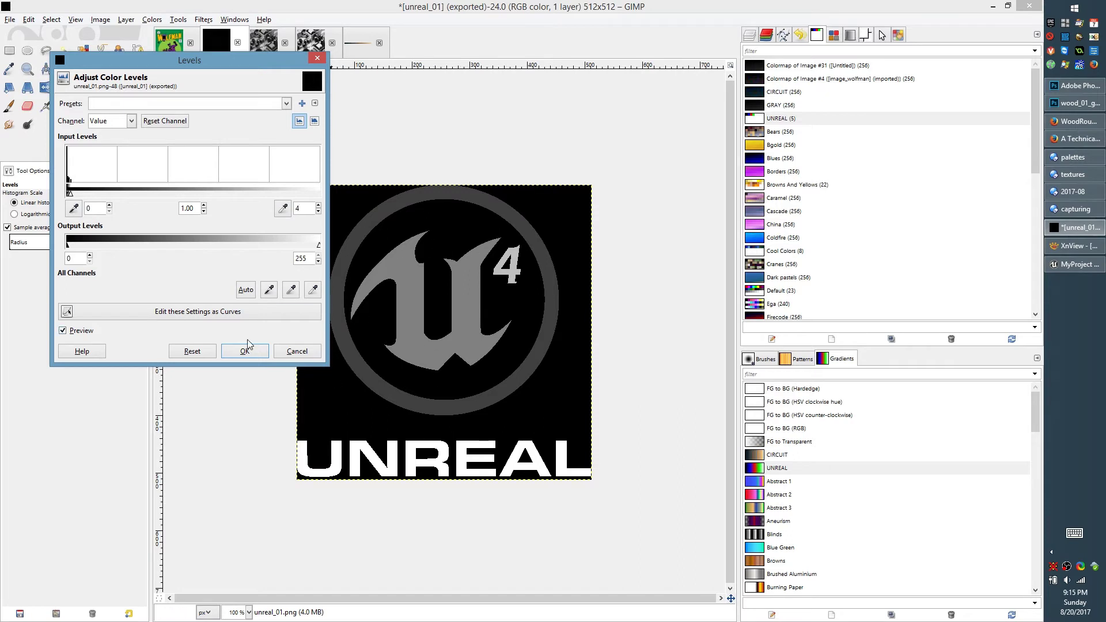
click(233, 353)
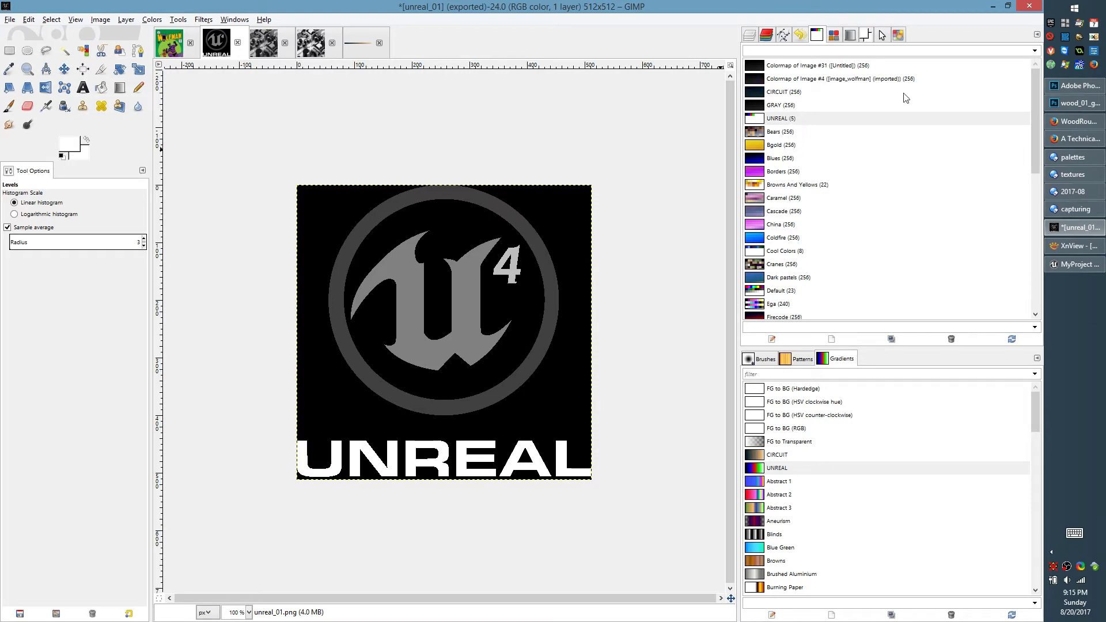
- Bring Unreal forward, open M_gradientMap_02 in the Material Editor and preview it on a plane
click(992, 7)
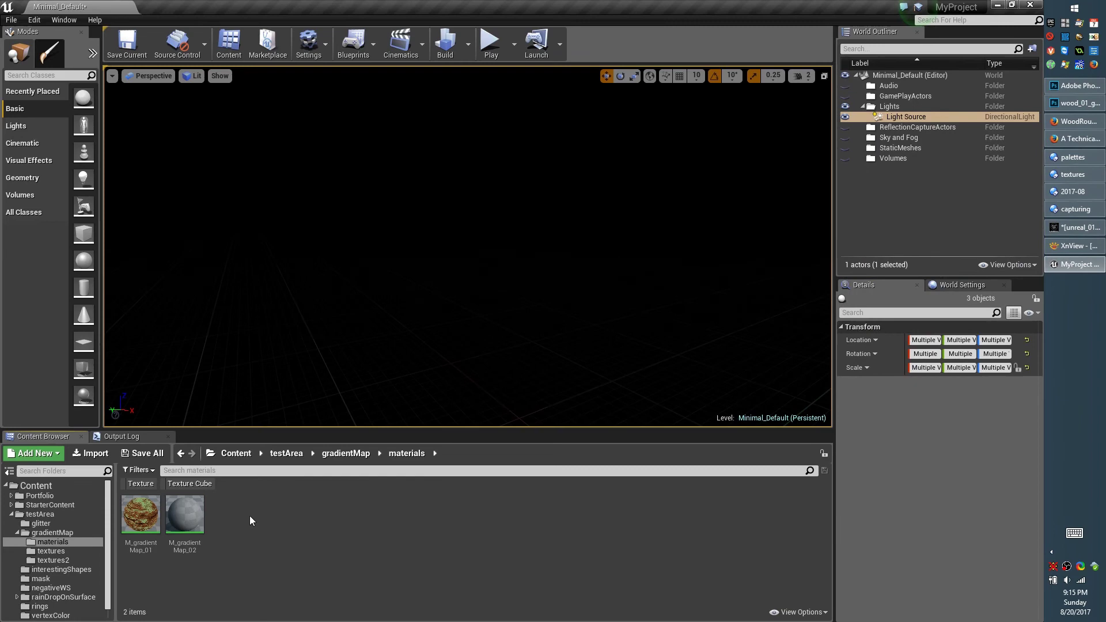
double_click(184, 515)
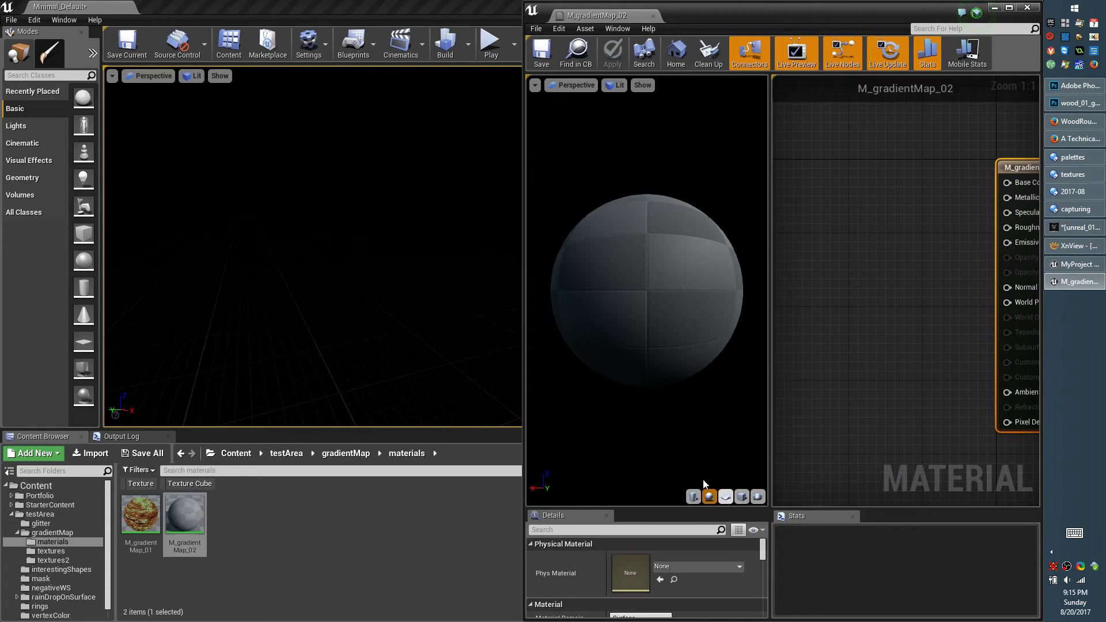
click(726, 496)
- Import circuit_01_gradient, circuit_01_gray, unreal_01_gray and unreal_01_gradient PNGs into textures2
click(72, 559)
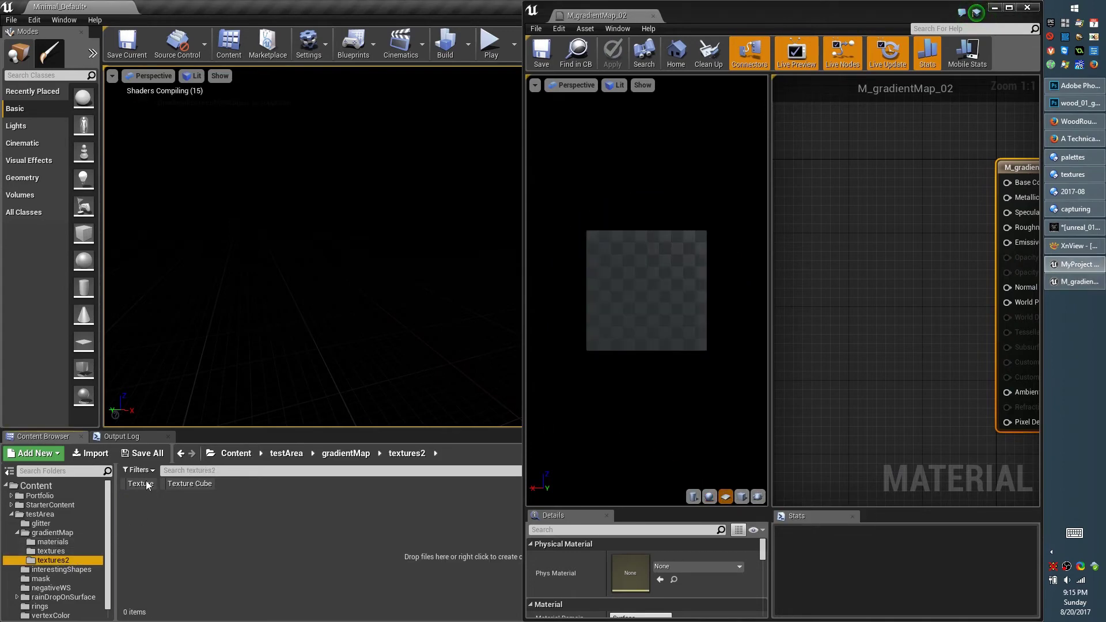
click(92, 453)
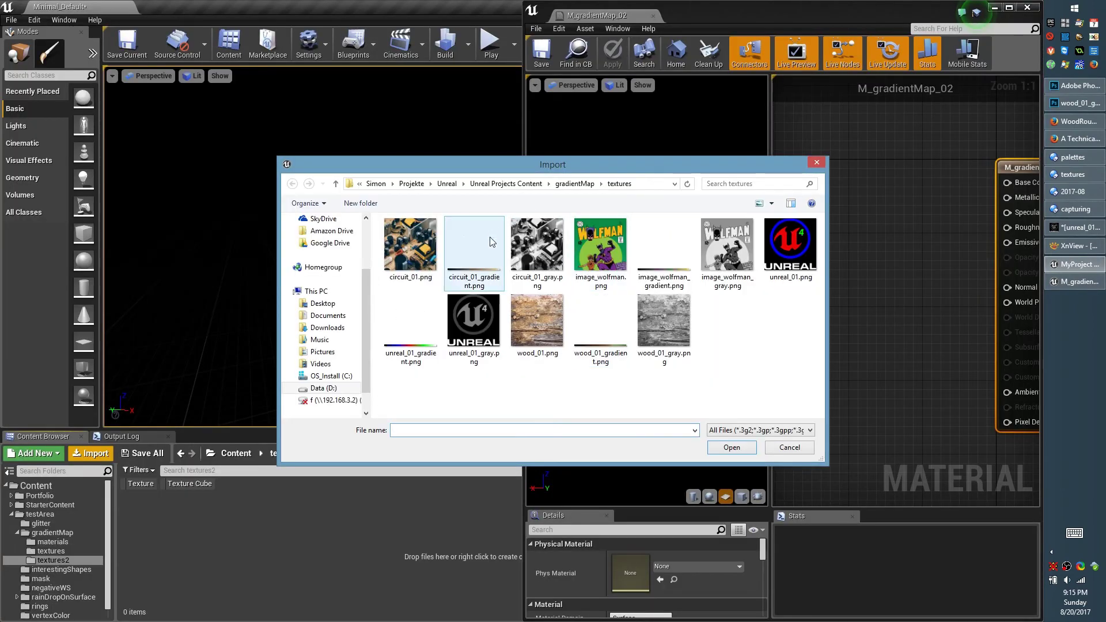
click(426, 254)
click(497, 267)
ctrl+click(537, 271)
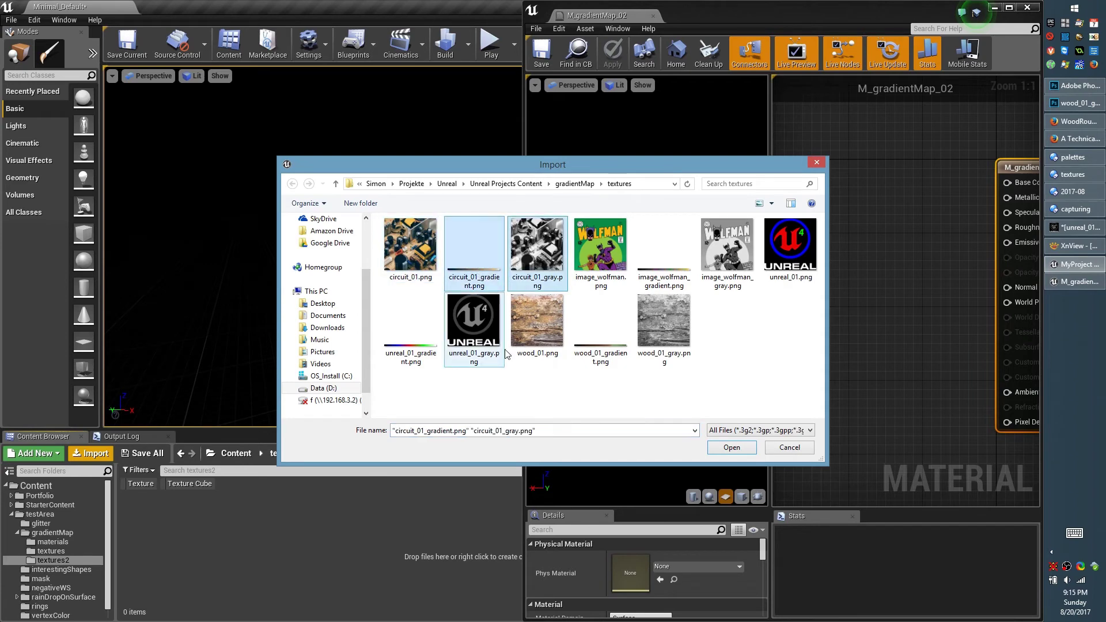
ctrl+click(473, 322)
ctrl+click(411, 331)
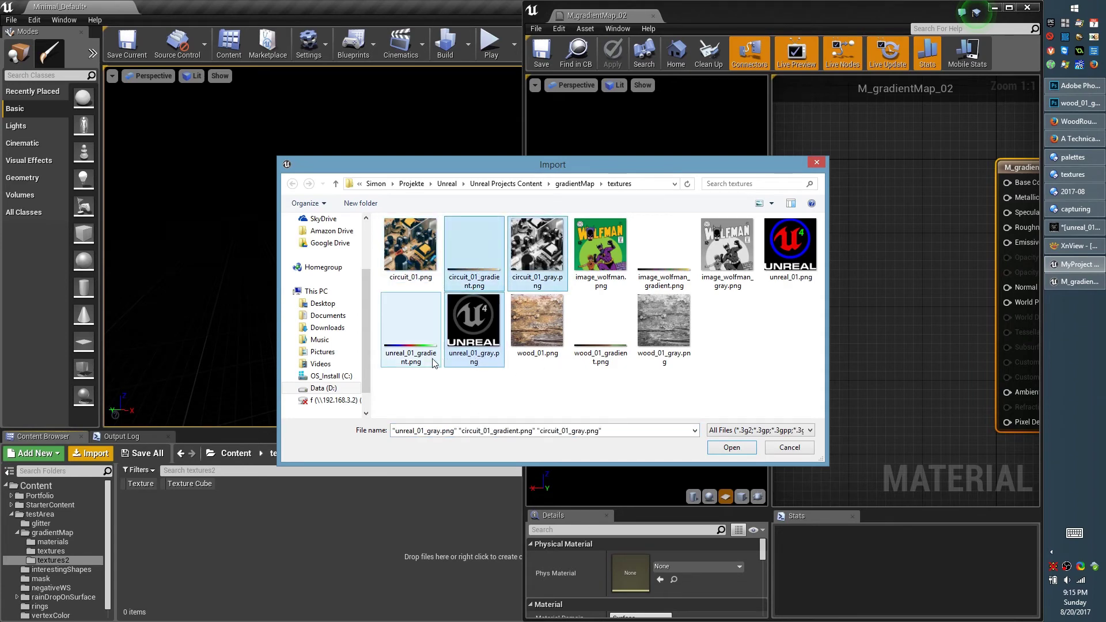
key(Return)
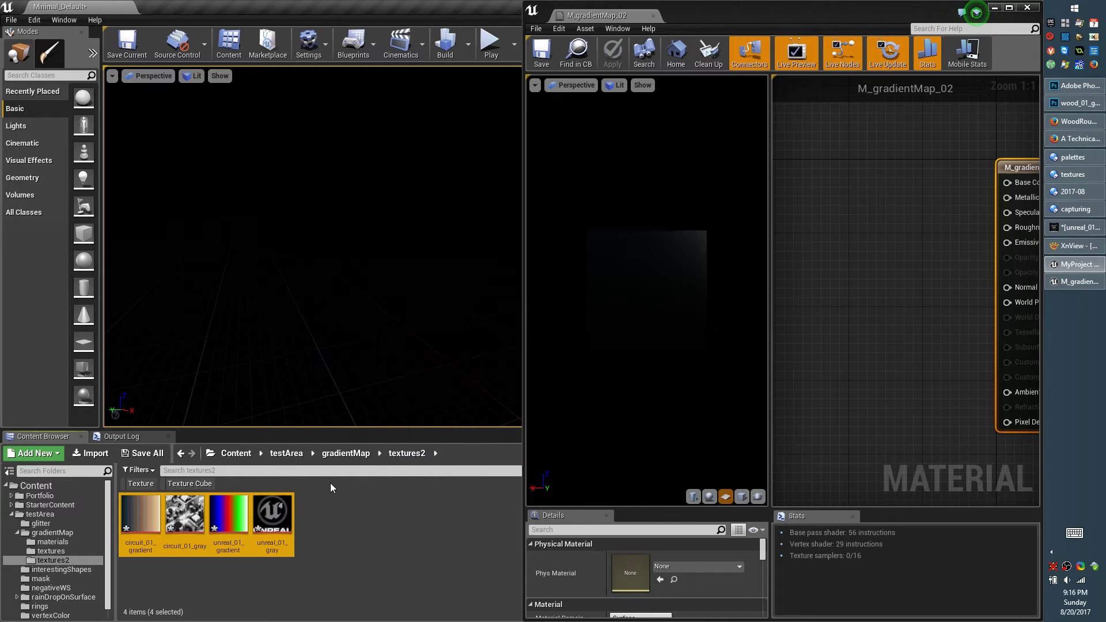
- Add circuit_01_gradient and circuit_01_gray as texture sample nodes in the material graph
drag(522, 292, 316, 295)
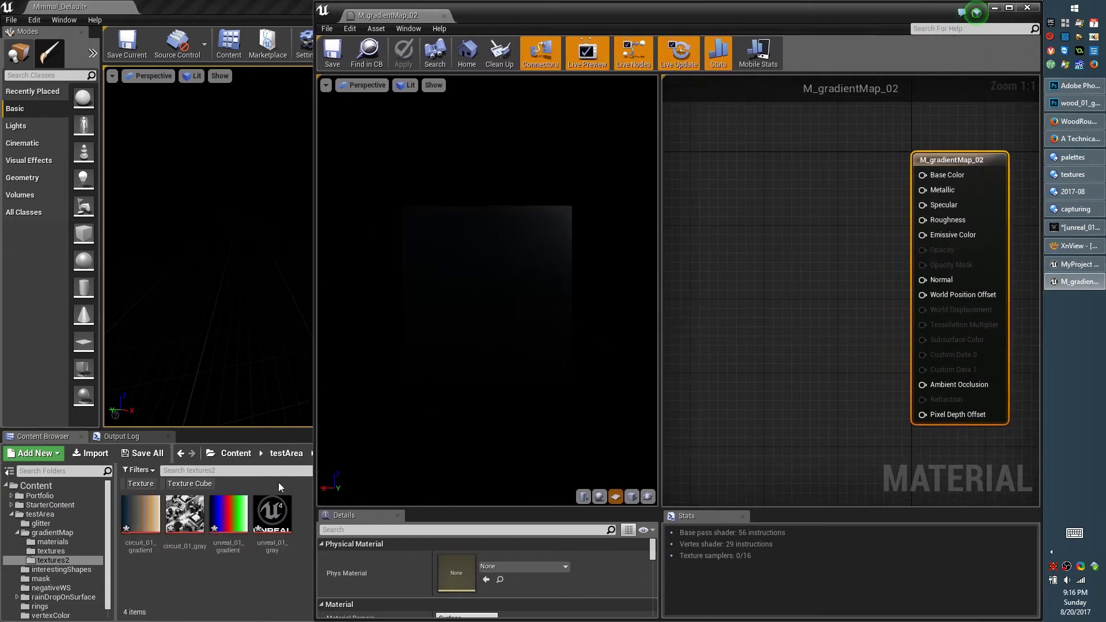
click(141, 514)
shift+click(185, 521)
drag(186, 521, 726, 253)
click(761, 238)
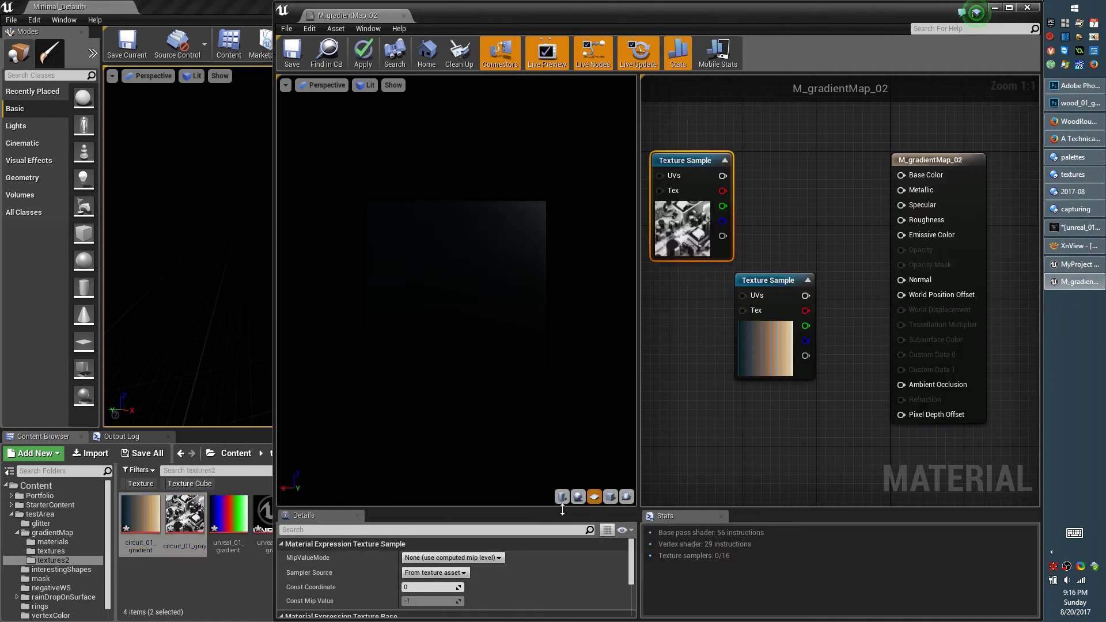
- Wire circuit_01_gray's red channel into the gradient's UVs and the gradient colour into Emissive Color
drag(562, 509, 561, 467)
drag(722, 190, 743, 295)
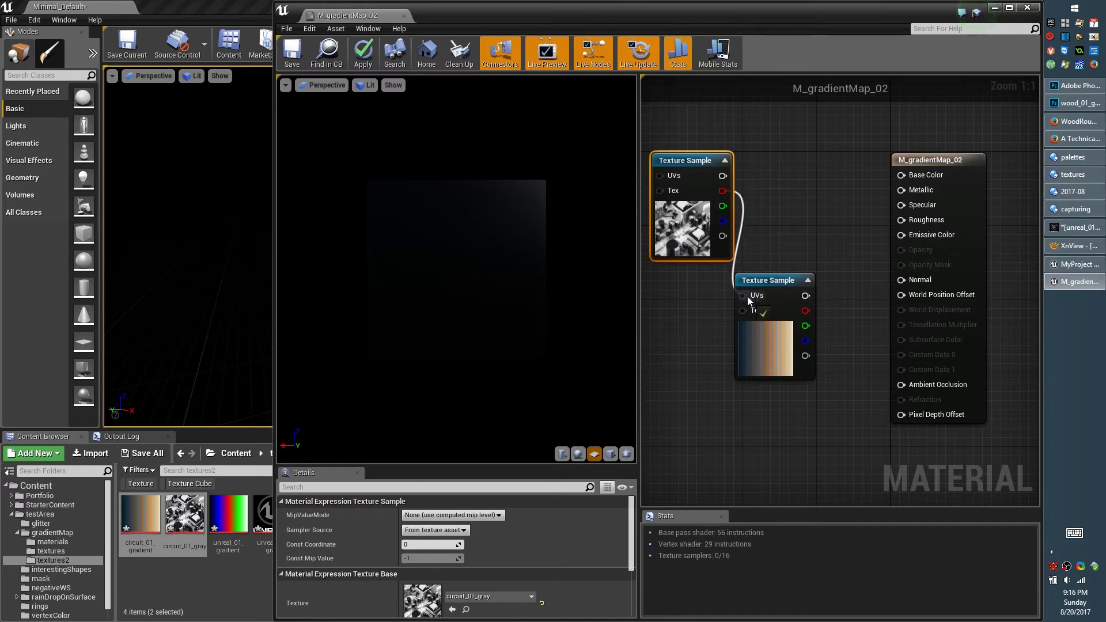
drag(772, 340, 790, 247)
drag(824, 204, 902, 235)
click(795, 363)
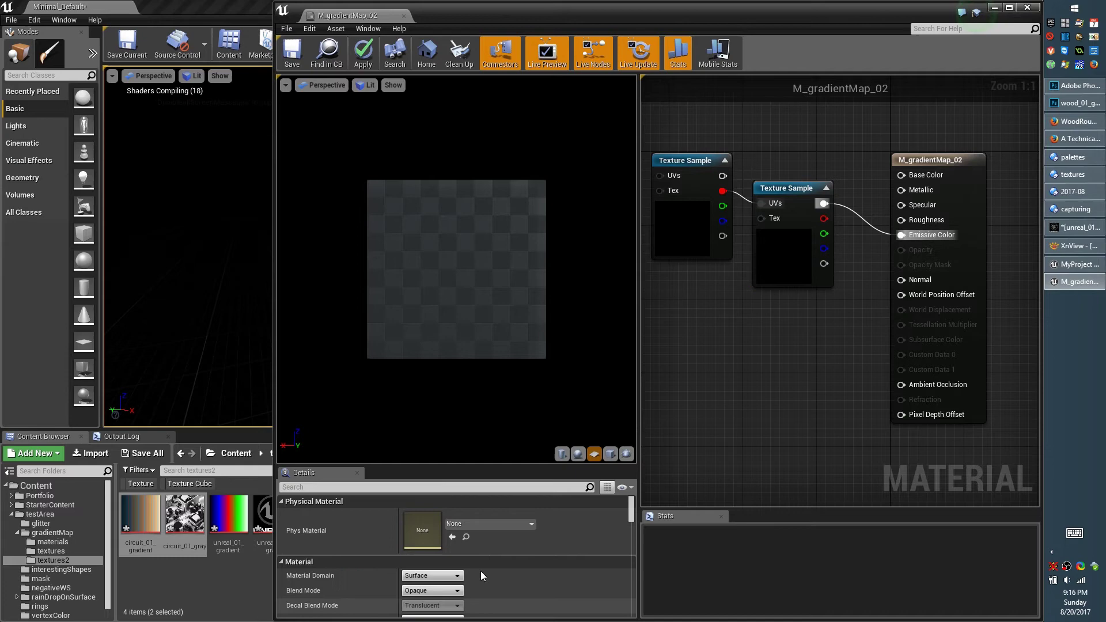
- Set the material's Shading Model to Unlit and save it
scroll(480, 571, down, 4)
click(431, 543)
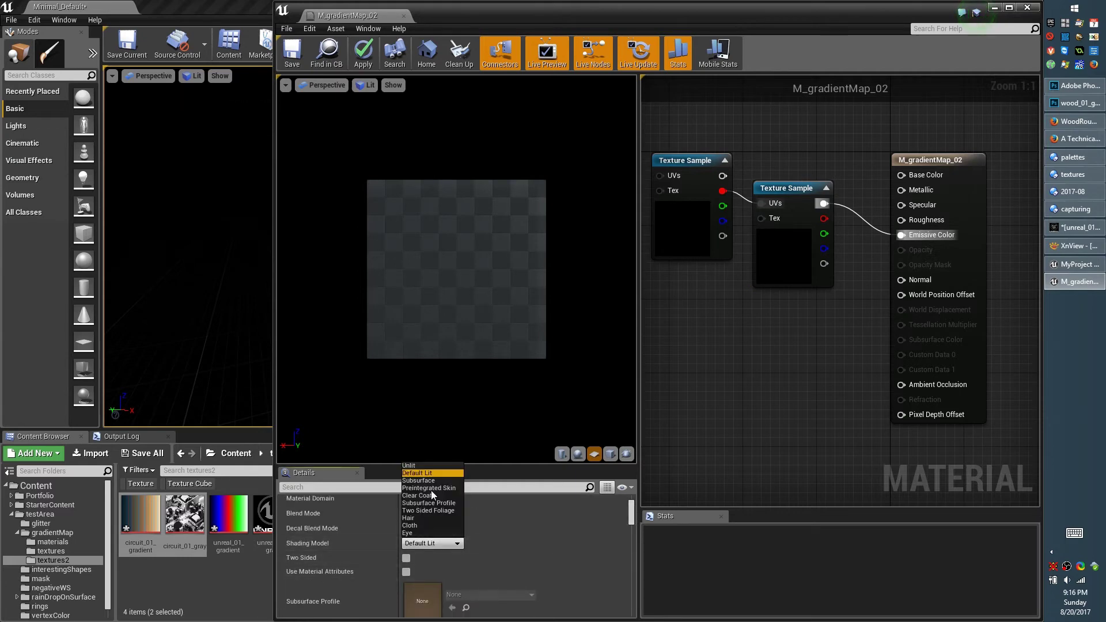
click(420, 464)
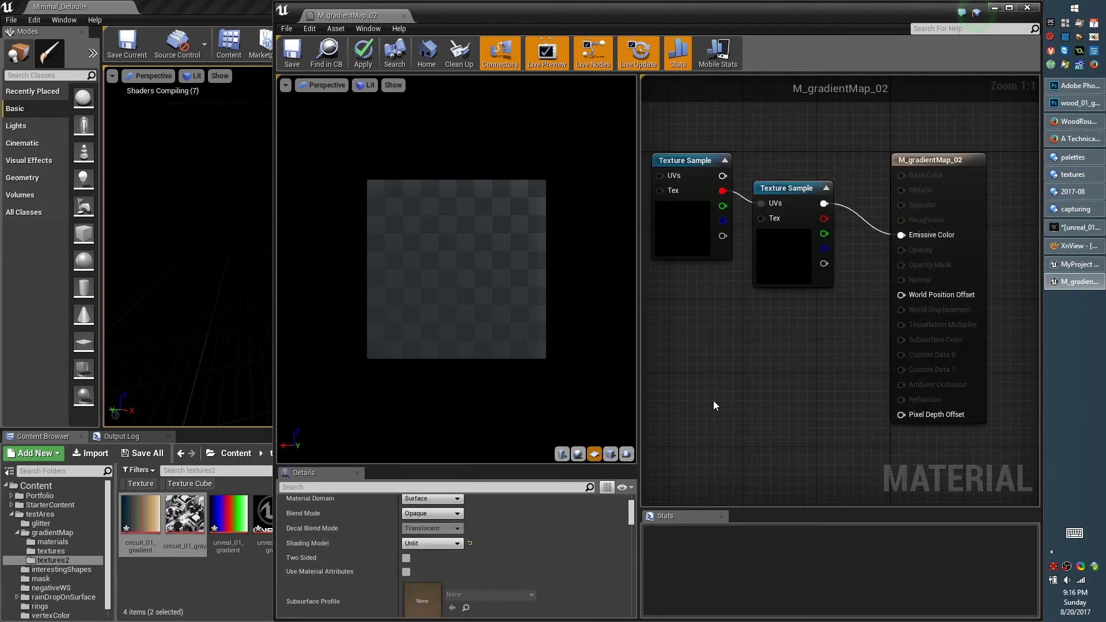
scroll(452, 247, up, 5)
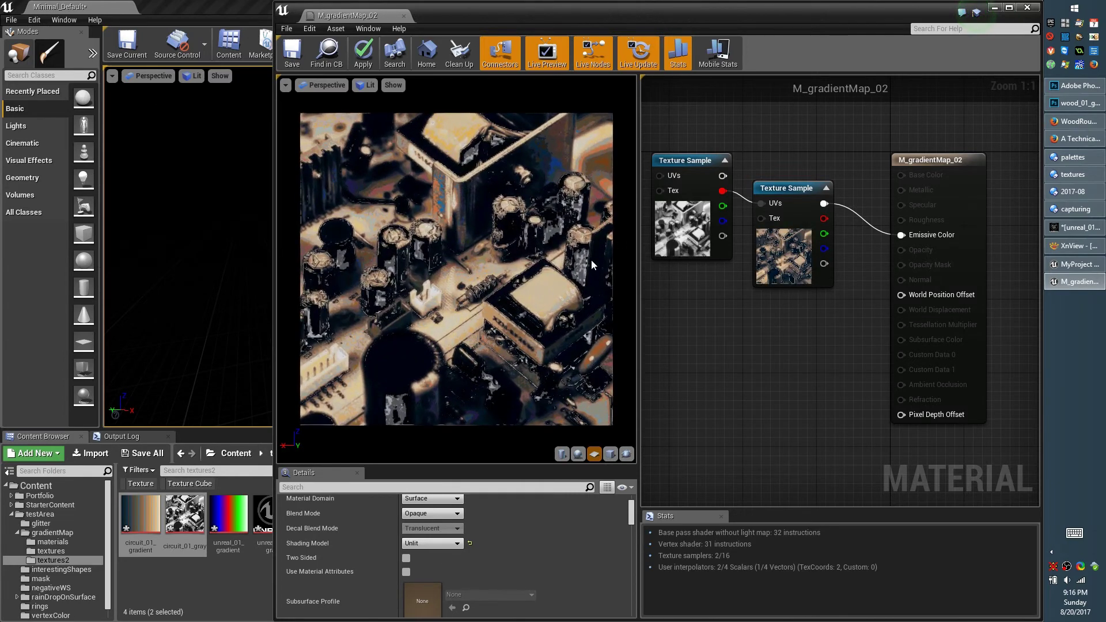
key(ctrl+s)
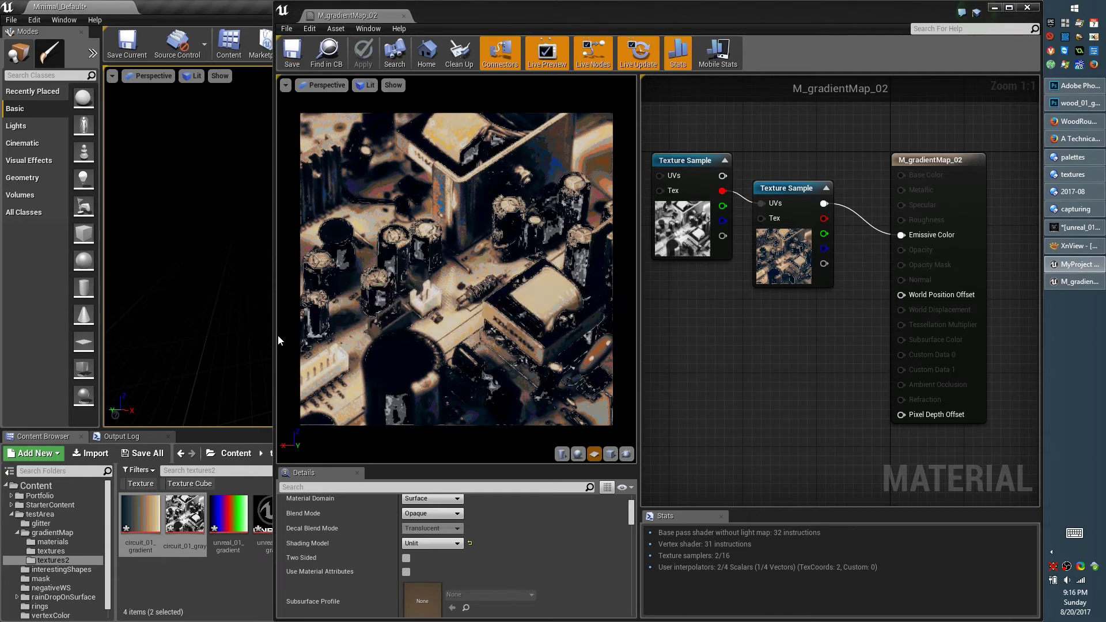
- Narrow the material editor window and select circuit_01_gray in the Content Browser
drag(275, 337, 341, 336)
scroll(506, 268, up, 5)
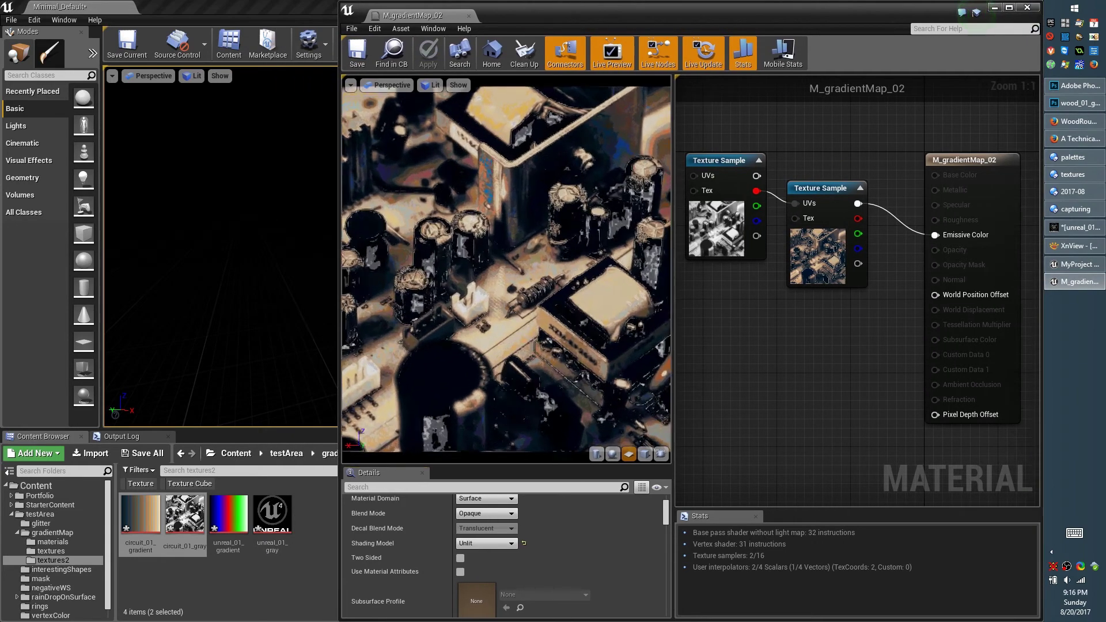
scroll(540, 275, down, 5)
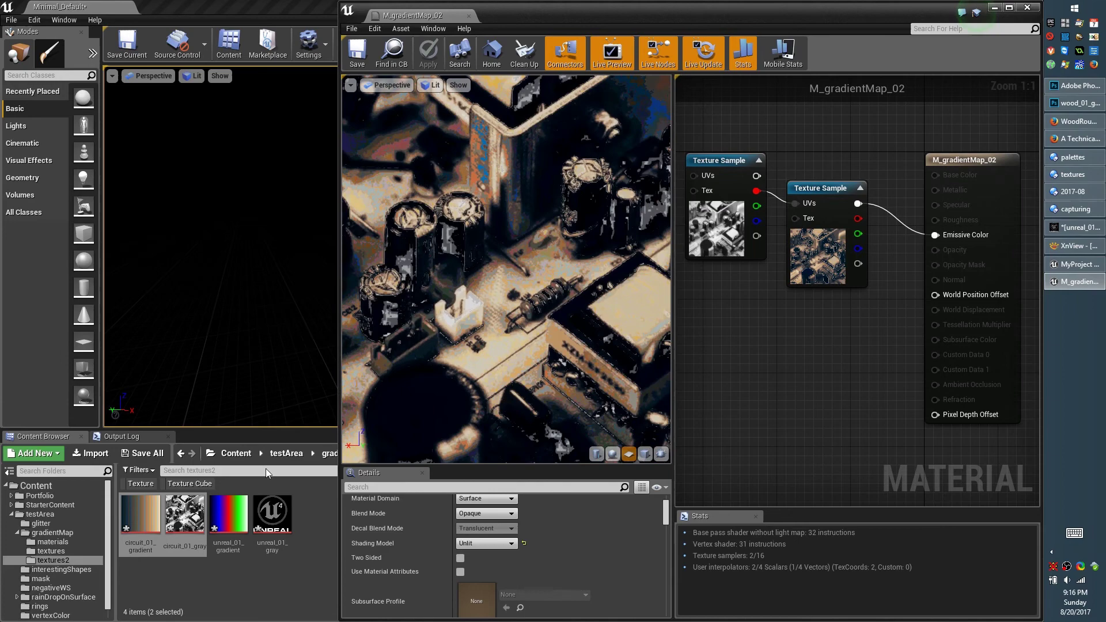
click(187, 516)
- Turn off sRGB on the circuit_01_gray texture and save it
double_click(186, 514)
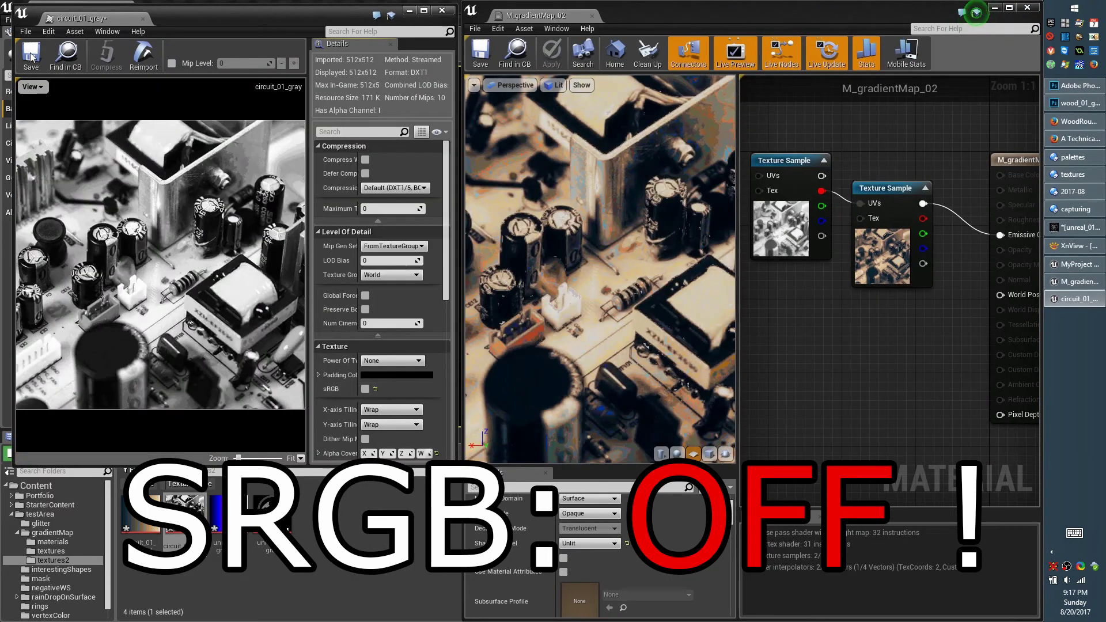
click(31, 56)
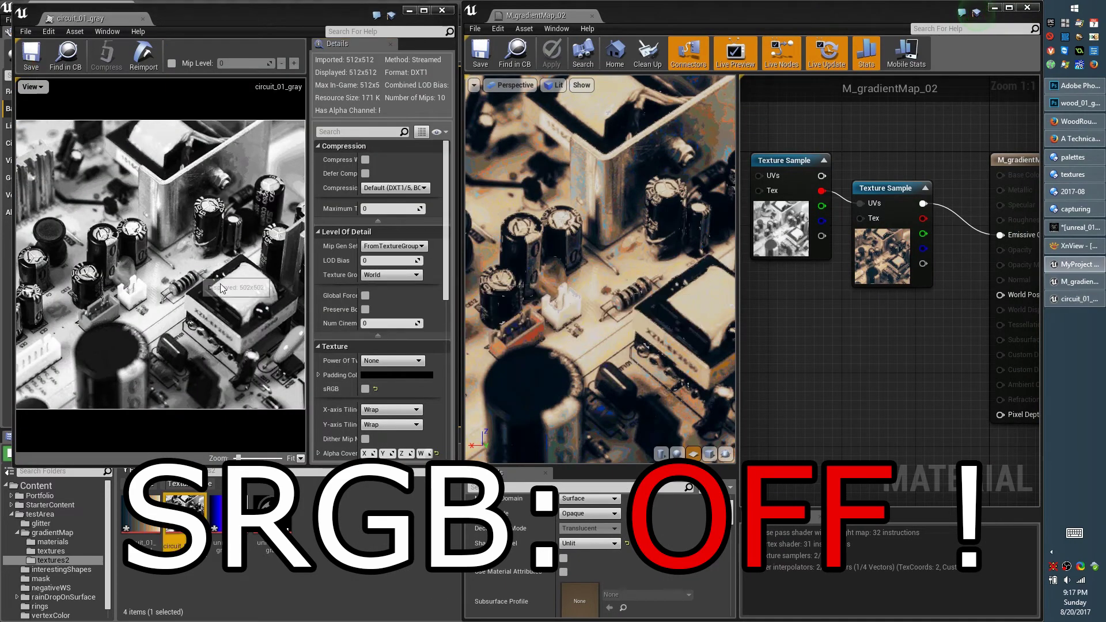
click(796, 338)
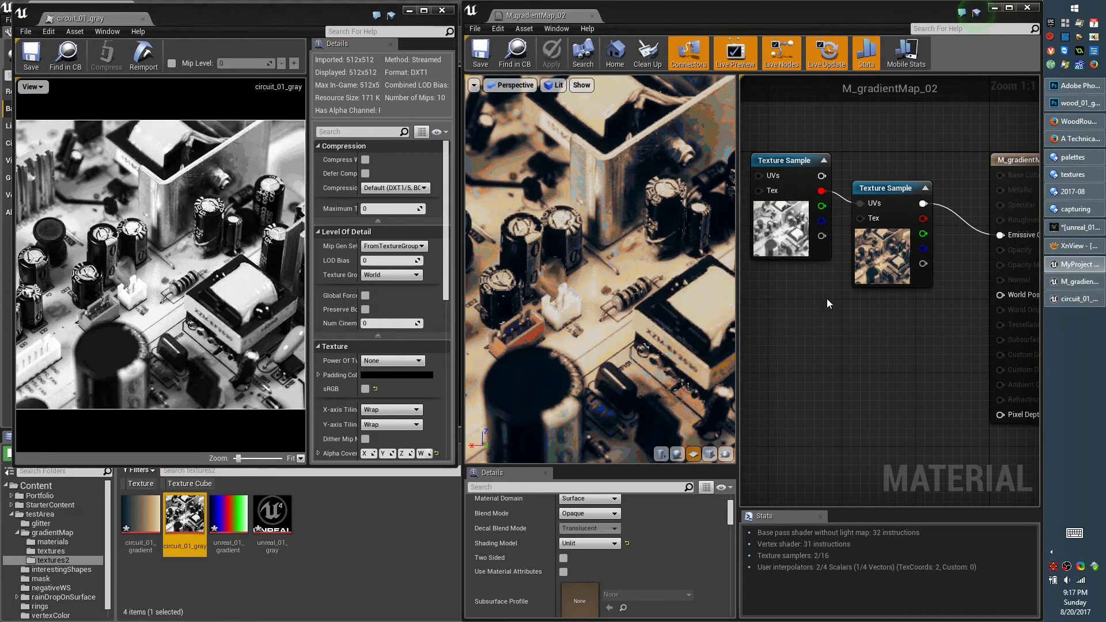
- Set the gray texture sample node's Sampler Type to Linear Color and save the material
click(798, 186)
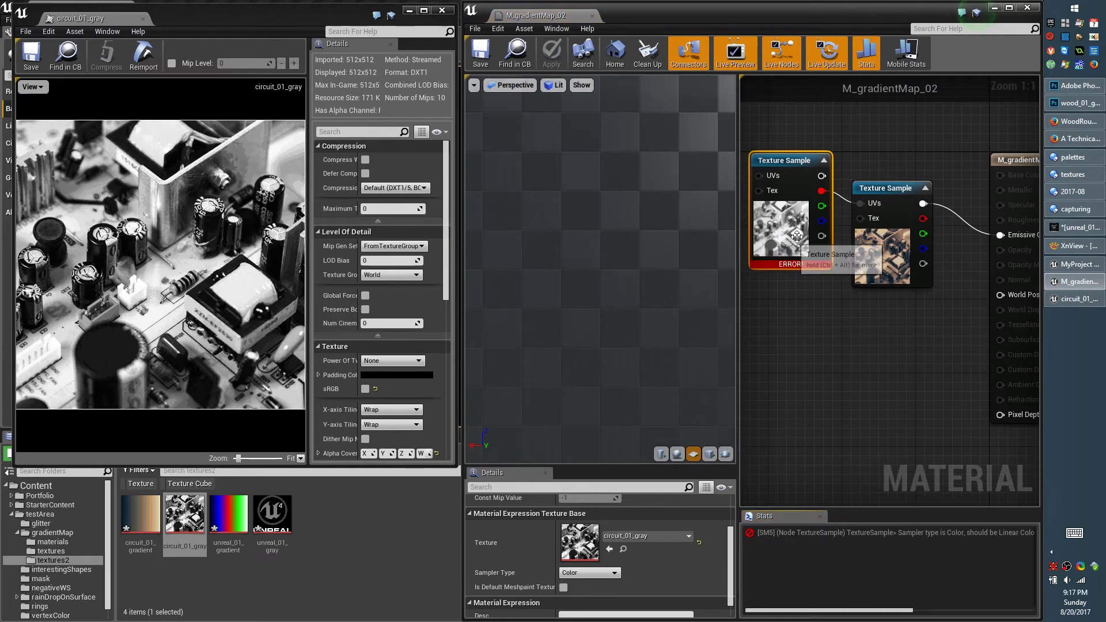
click(781, 252)
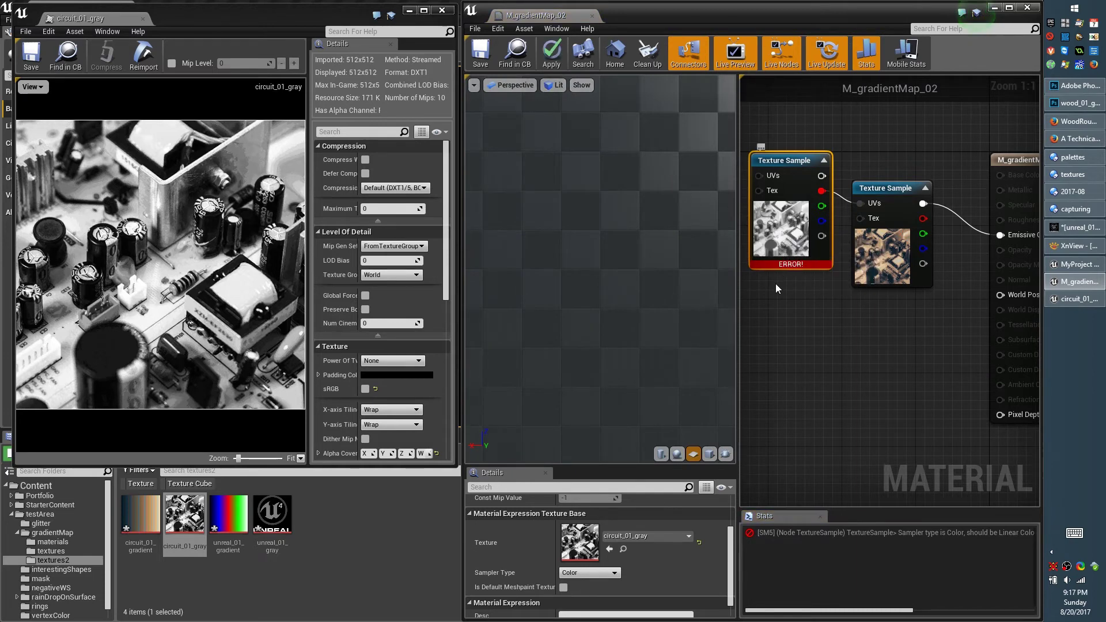
click(589, 573)
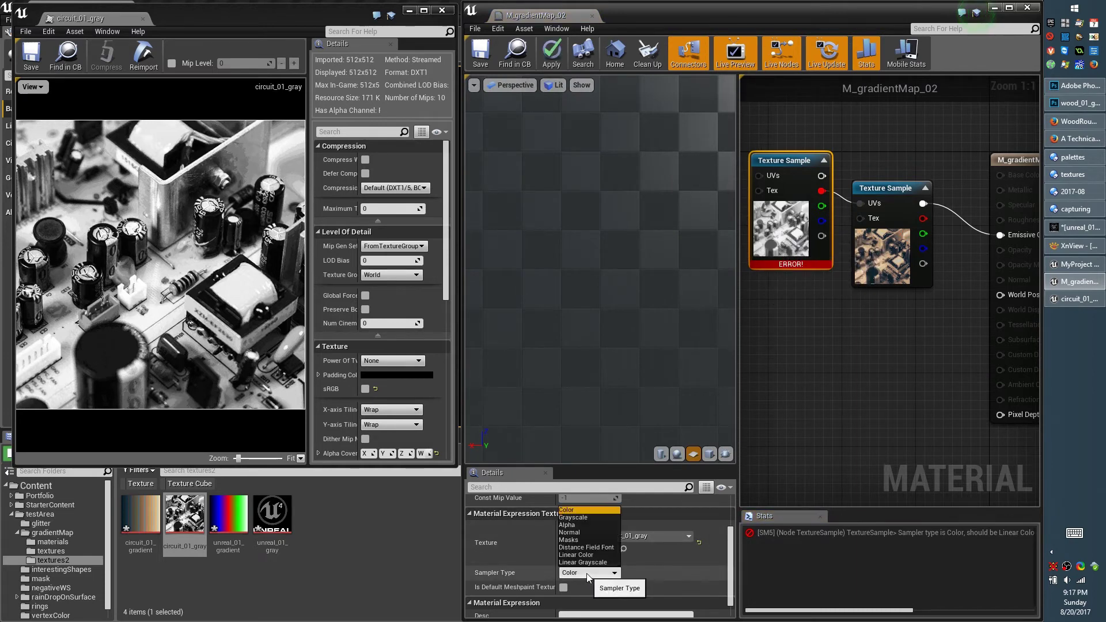
click(585, 555)
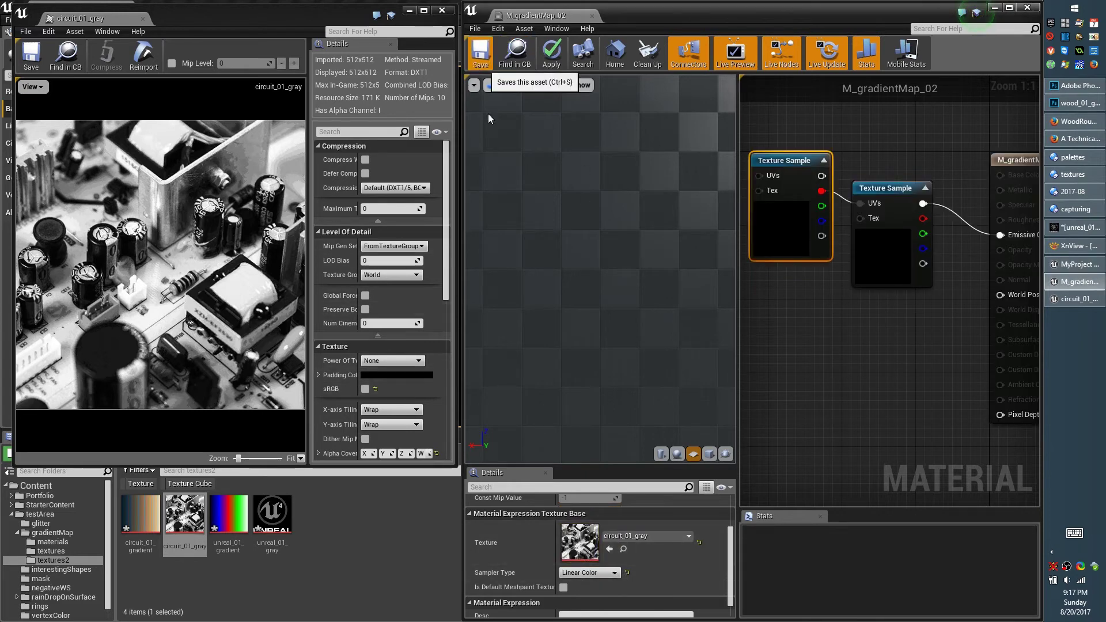
click(480, 55)
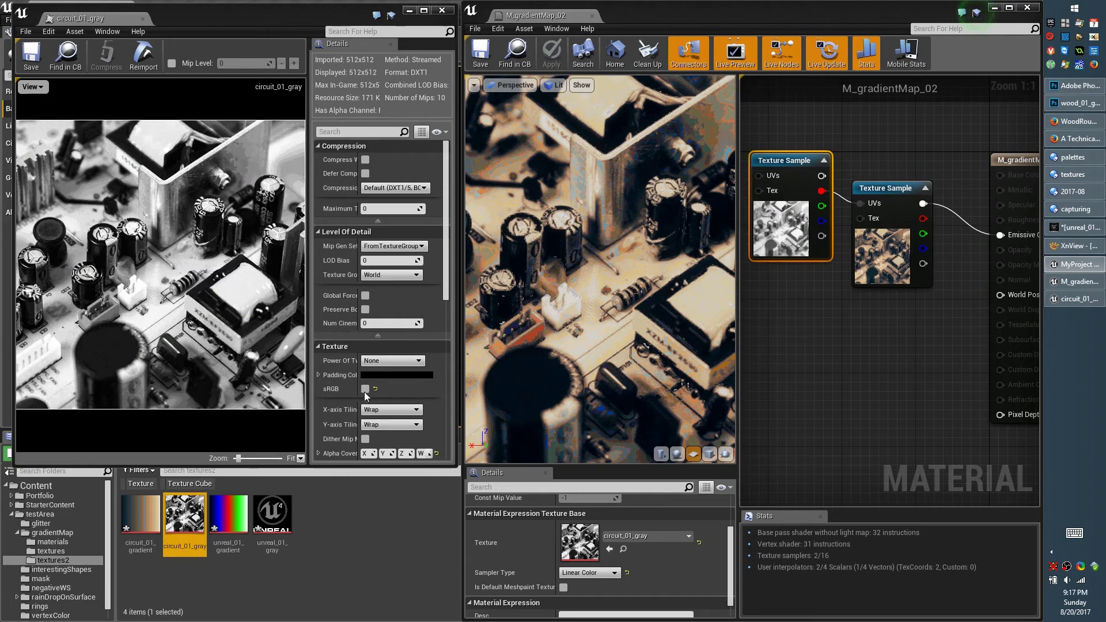
scroll(608, 246, down, 3)
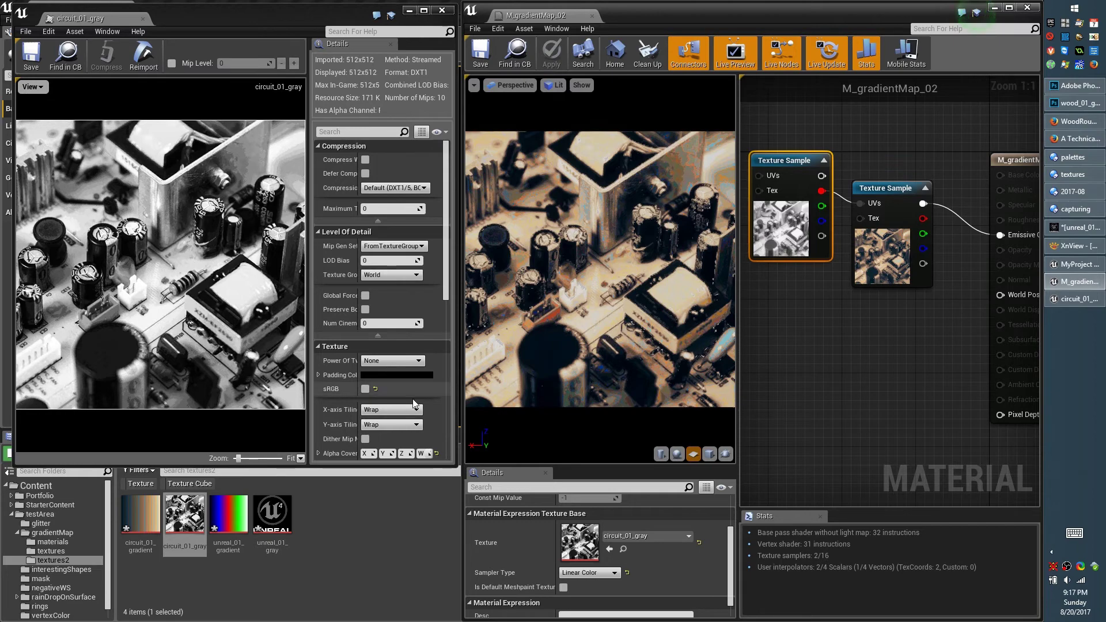
- Set circuit_01_gray compression to VectorDisplacementmap and its filter to Nearest
click(439, 170)
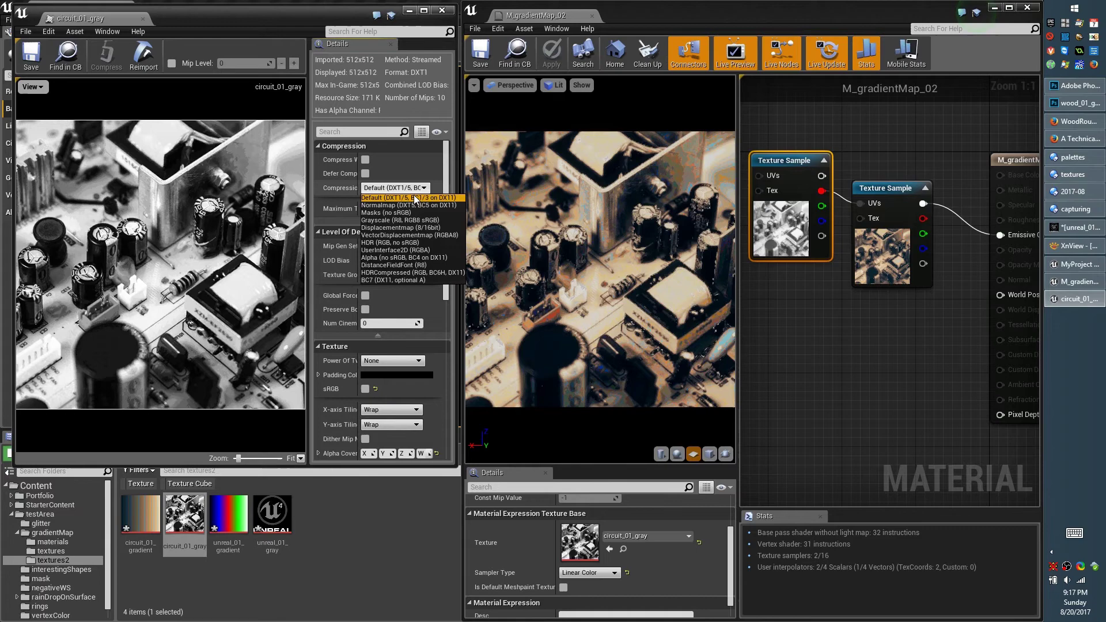
click(413, 234)
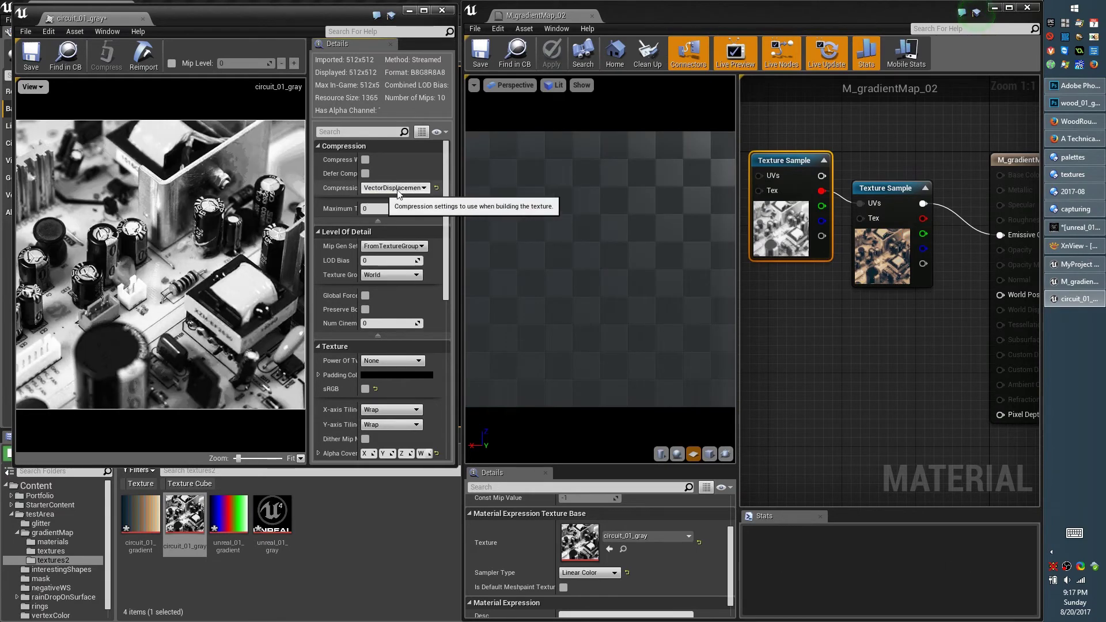
scroll(448, 260, down, 3)
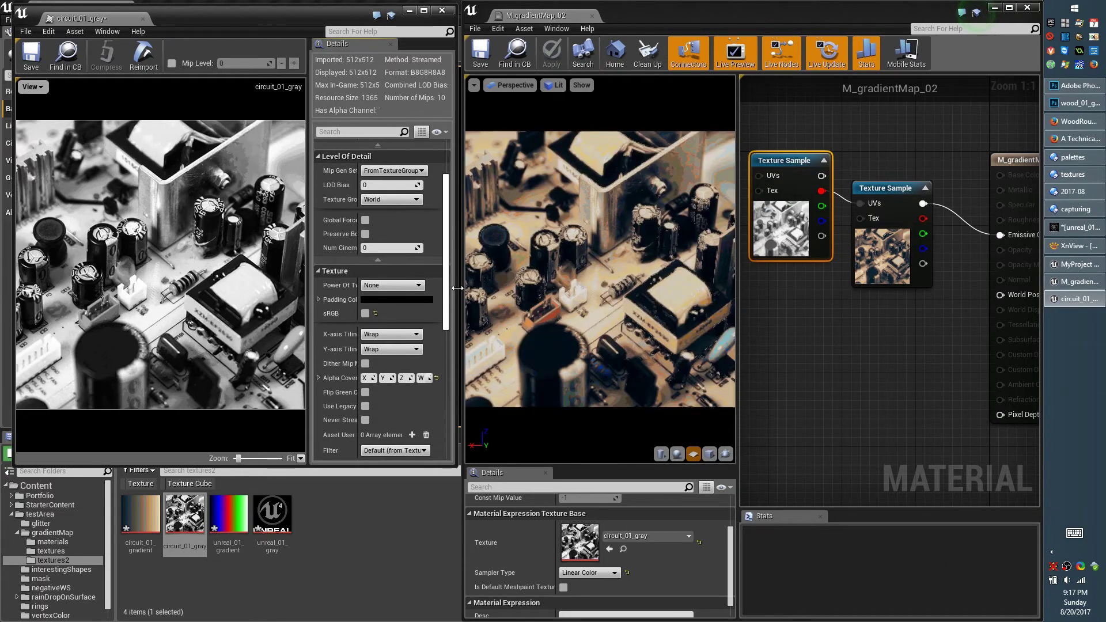
scroll(446, 288, down, 3)
click(403, 370)
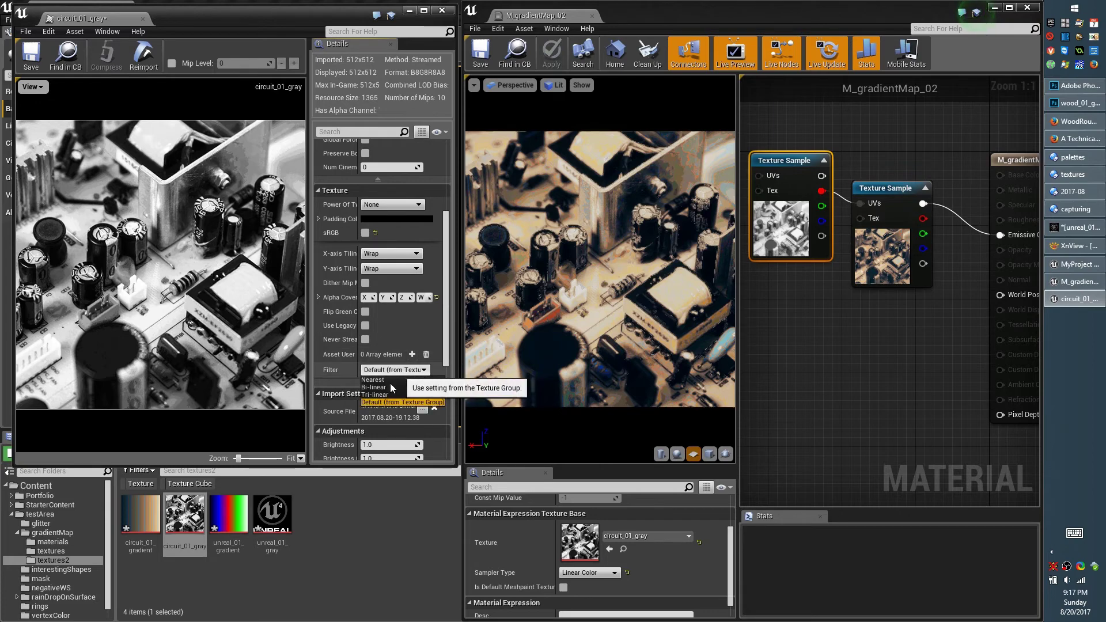
click(389, 380)
- Save circuit_01_gray and deselect its texture sample node in the material editor
scroll(447, 284, up, 1)
scroll(447, 282, up, 1)
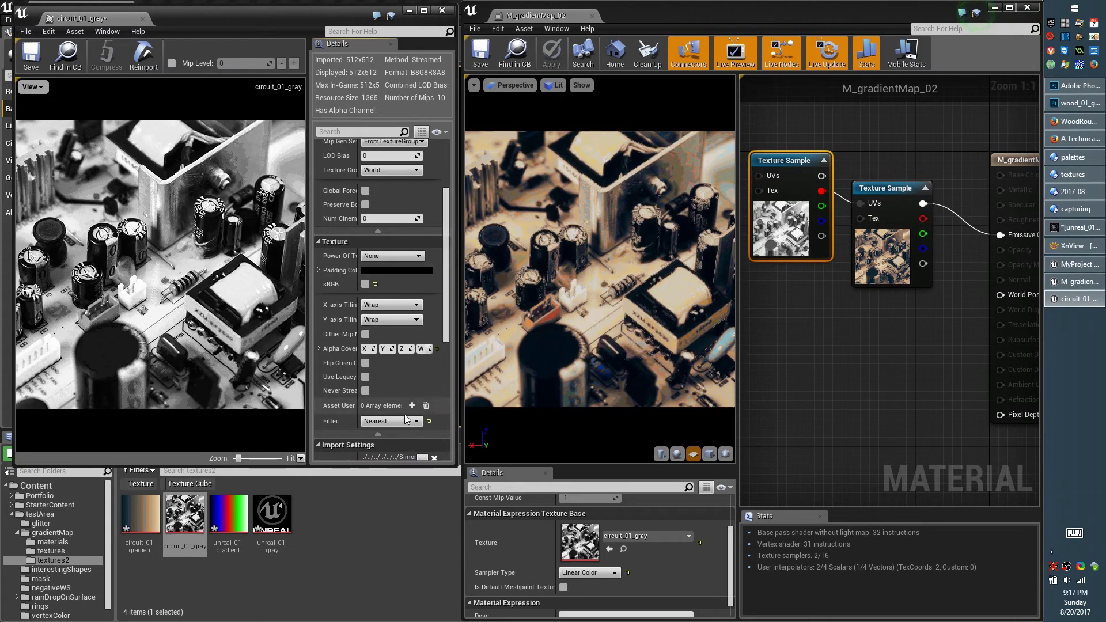
scroll(447, 259, up, 1)
scroll(447, 255, up, 1)
click(31, 57)
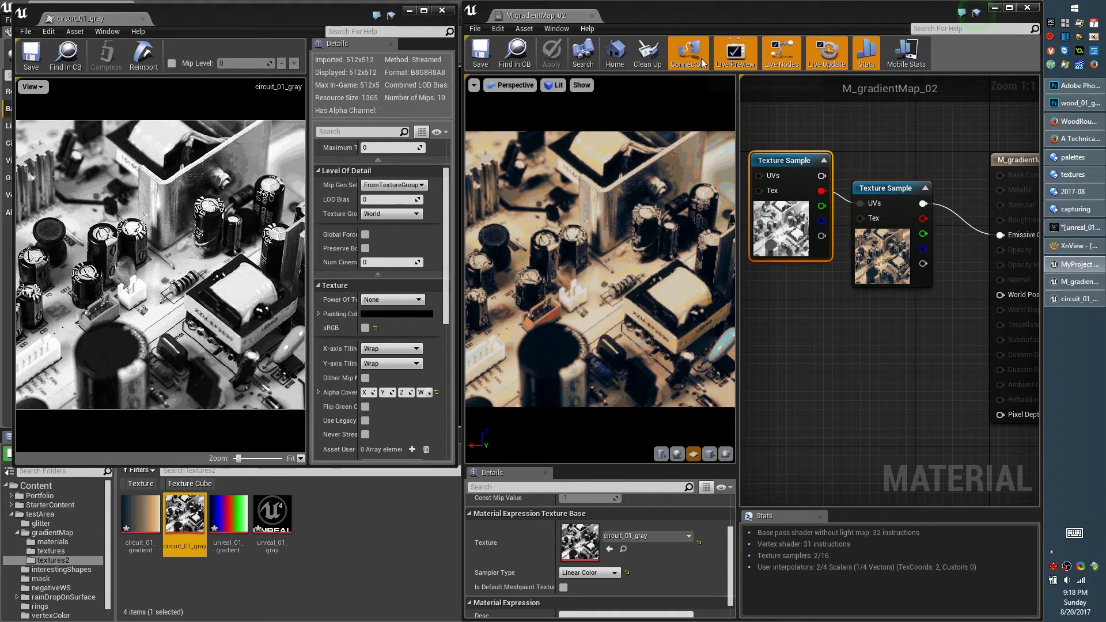
click(720, 64)
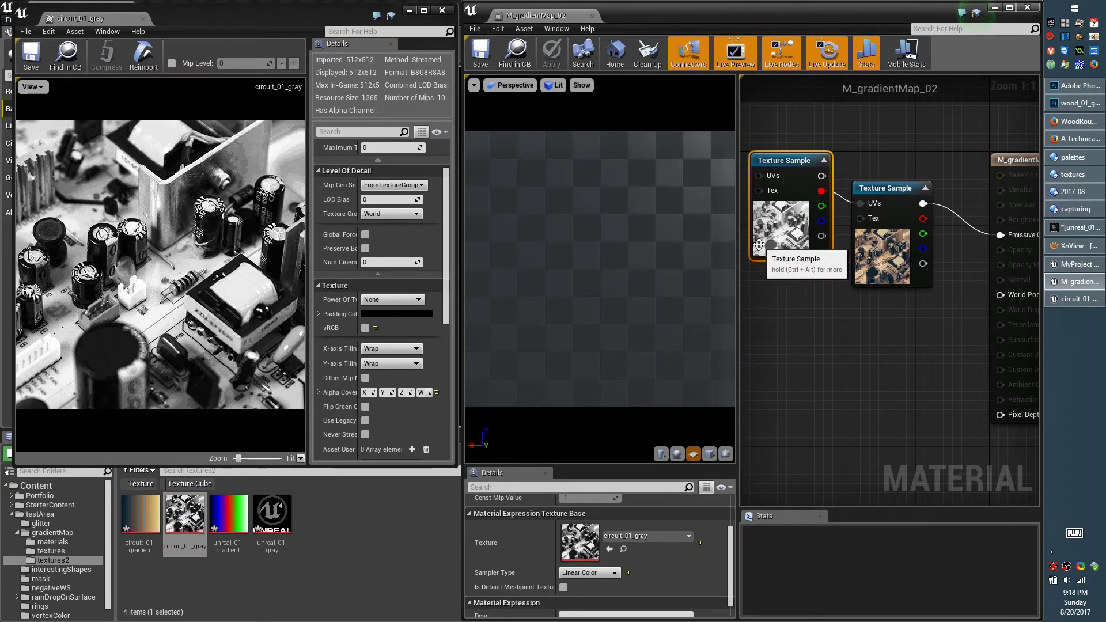
click(807, 303)
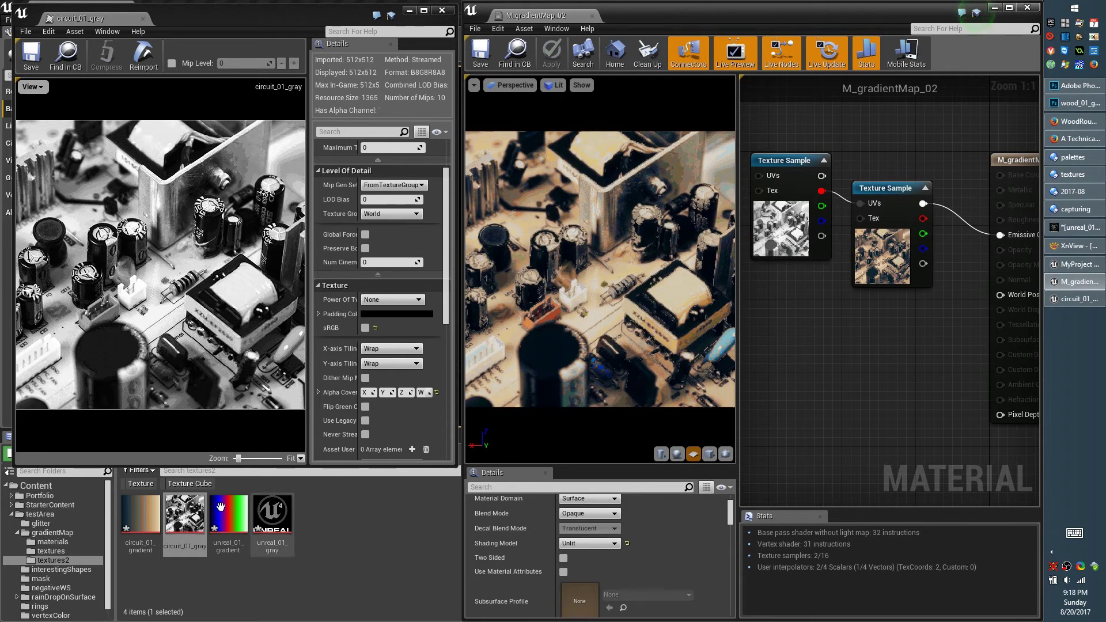
- Give circuit_01_gradient VectorDisplacementmap compression and Nearest filtering, then save it
double_click(150, 529)
drag(628, 16, 223, 31)
click(404, 188)
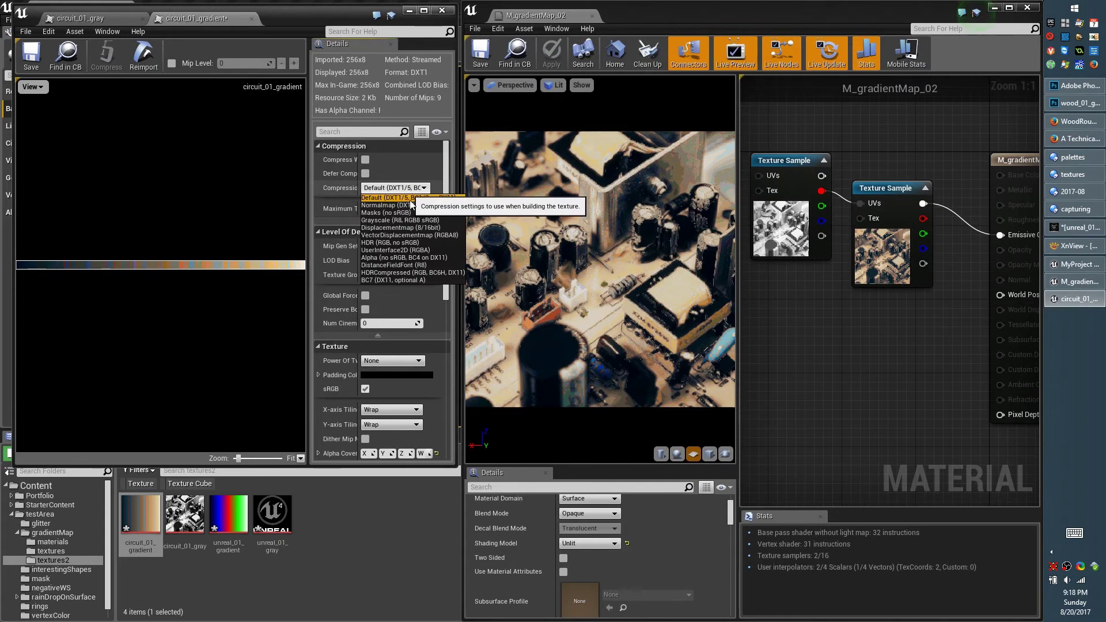
click(413, 234)
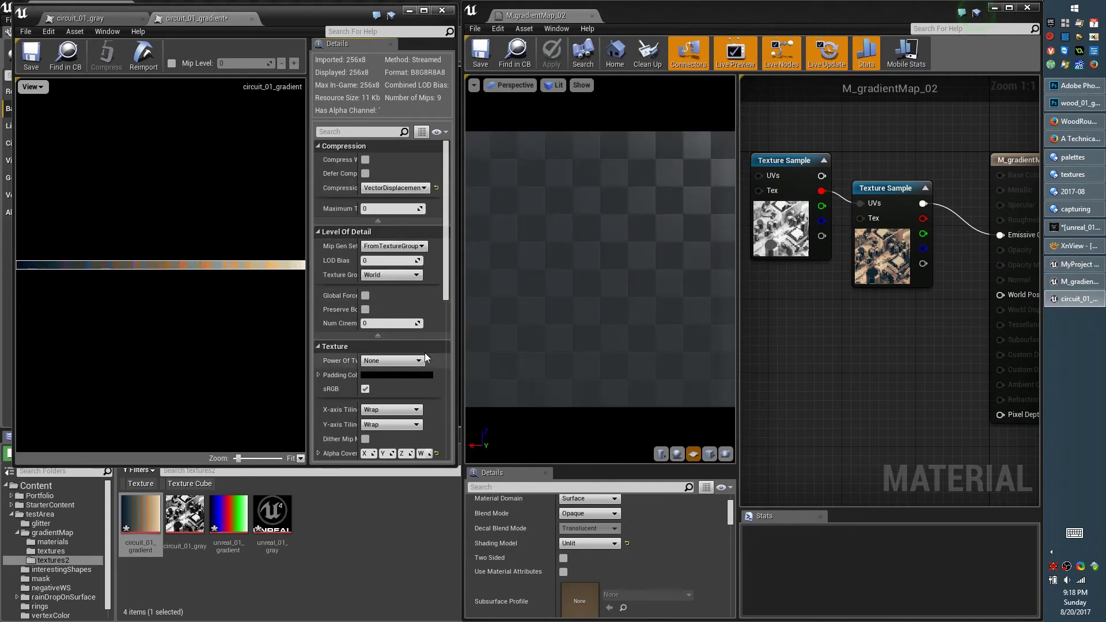
drag(445, 291, 454, 353)
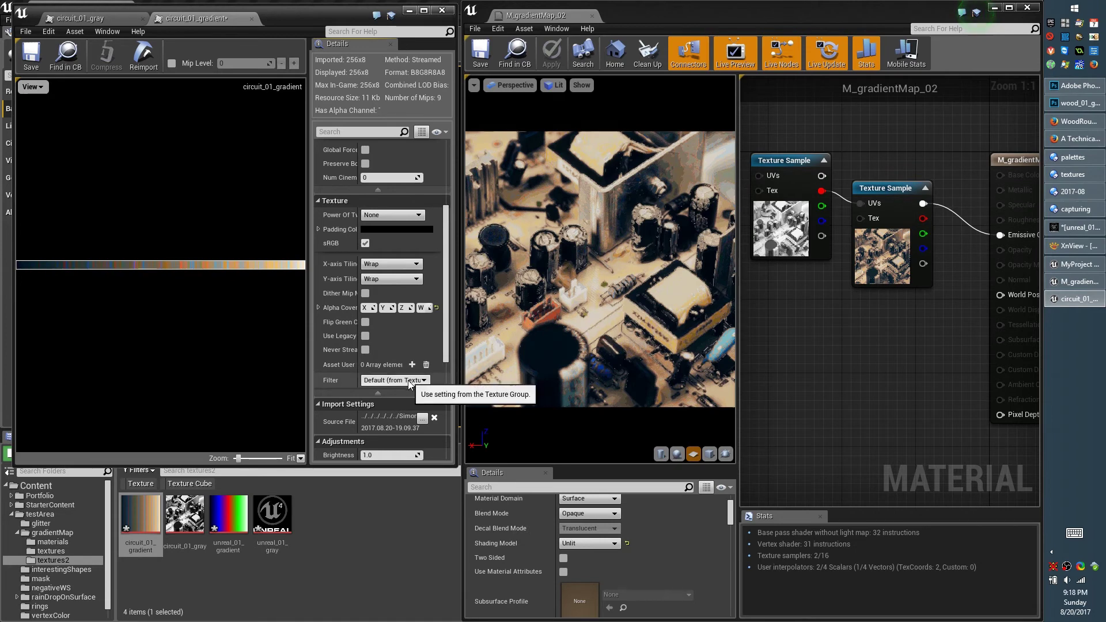
click(410, 381)
click(385, 391)
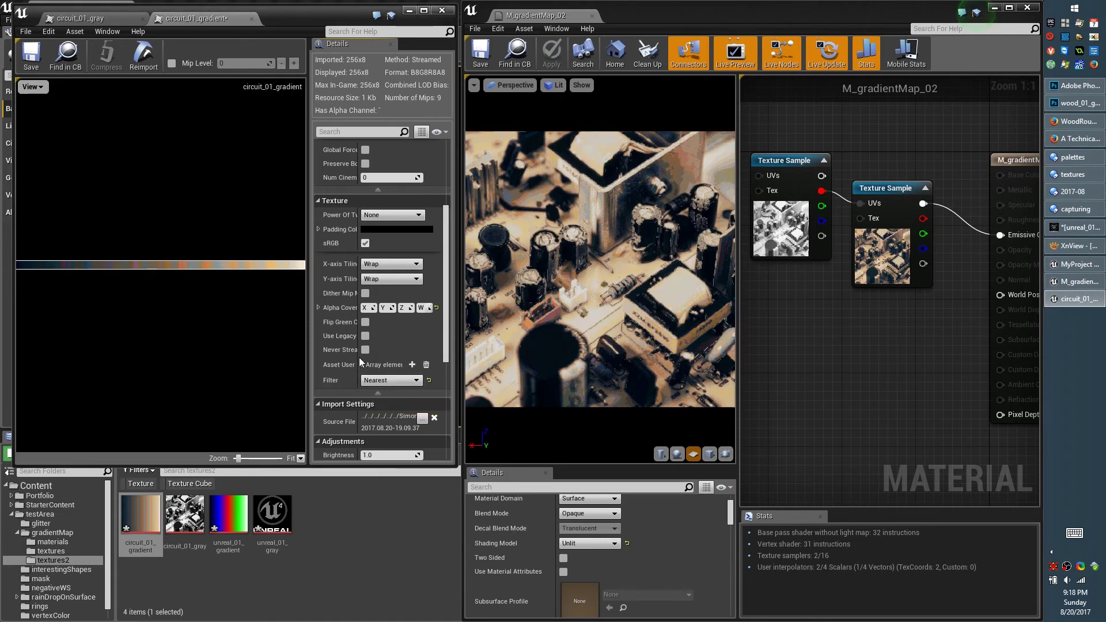
click(31, 57)
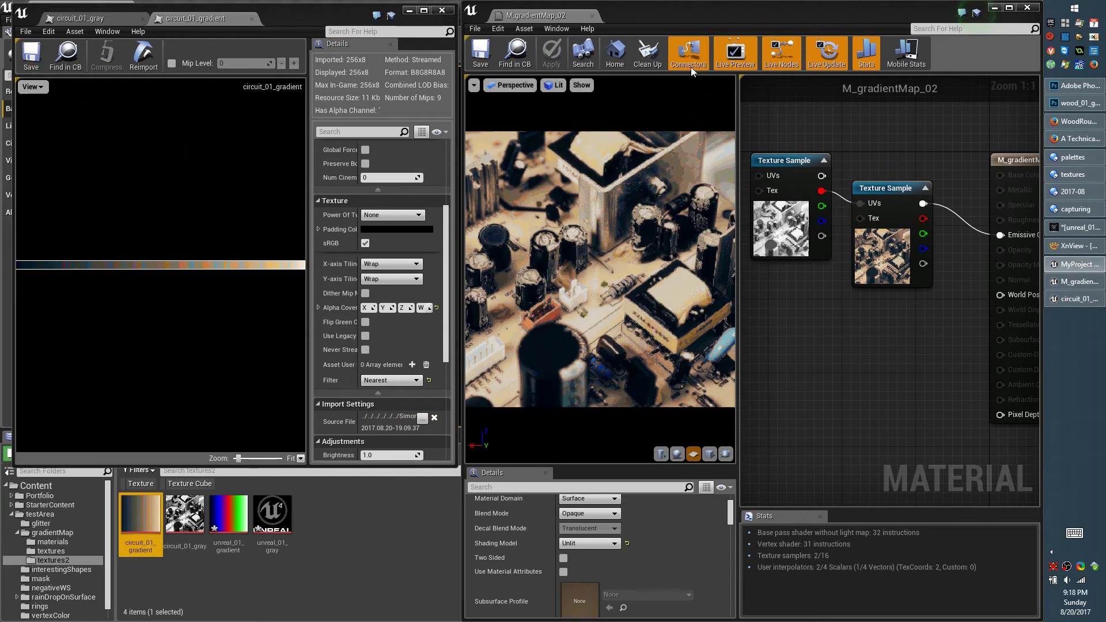
- Set circuit_01_gradient's Mip Gen Settings to NoMipmaps
click(818, 147)
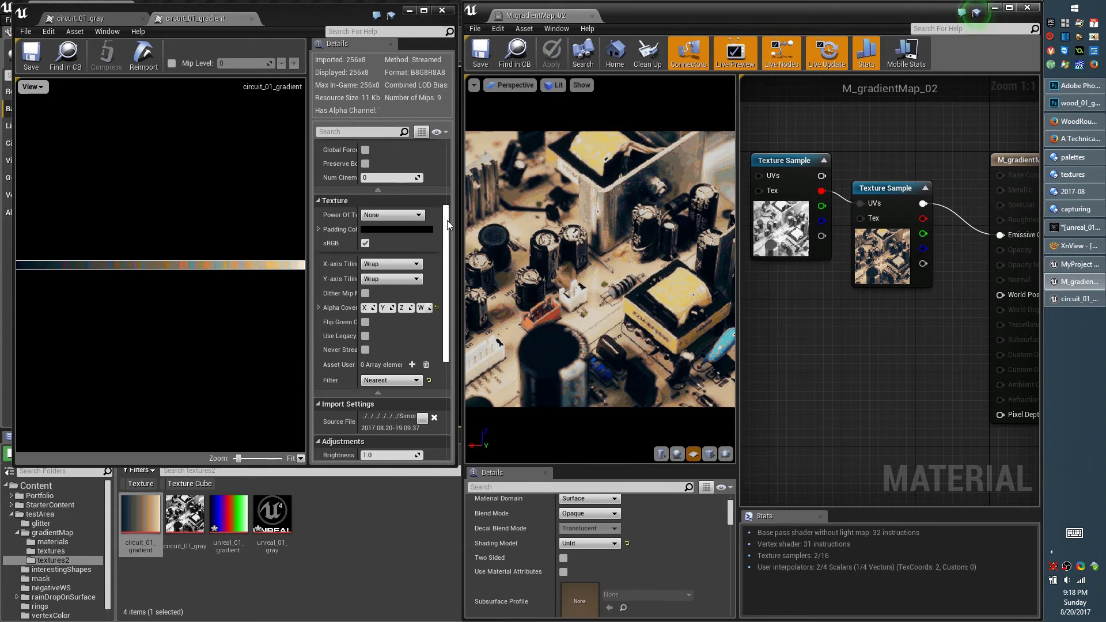
scroll(426, 230, up, 5)
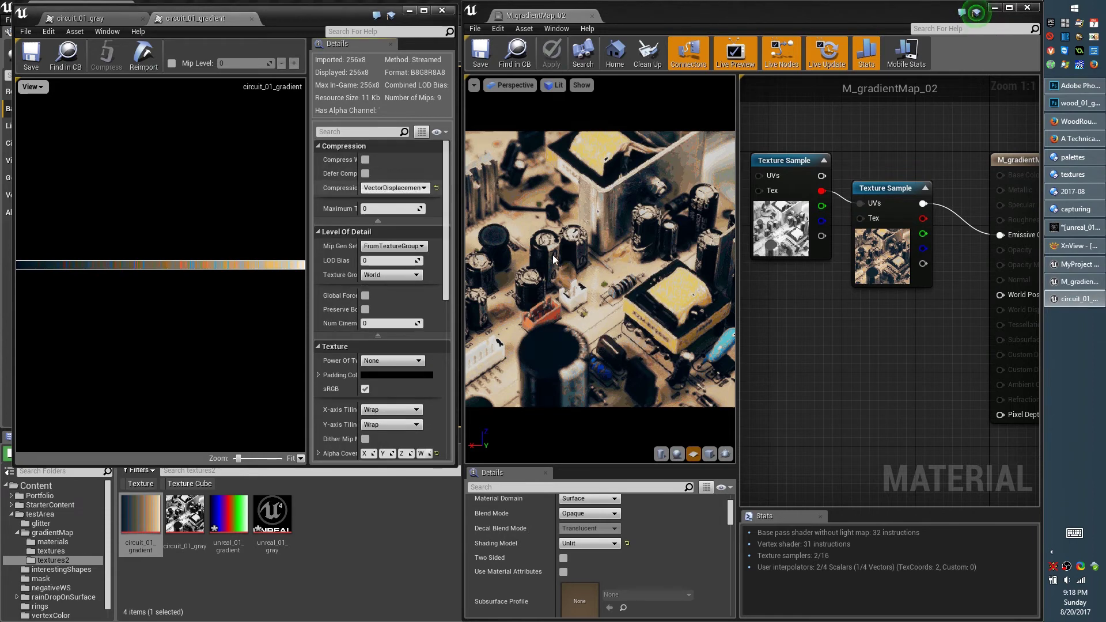
click(412, 248)
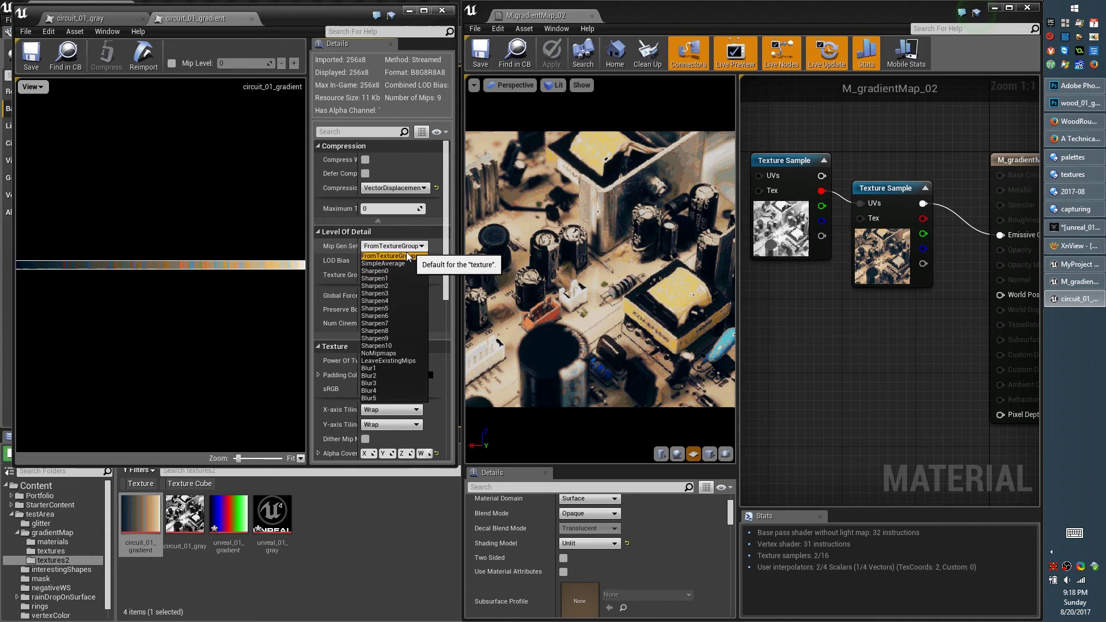
click(403, 352)
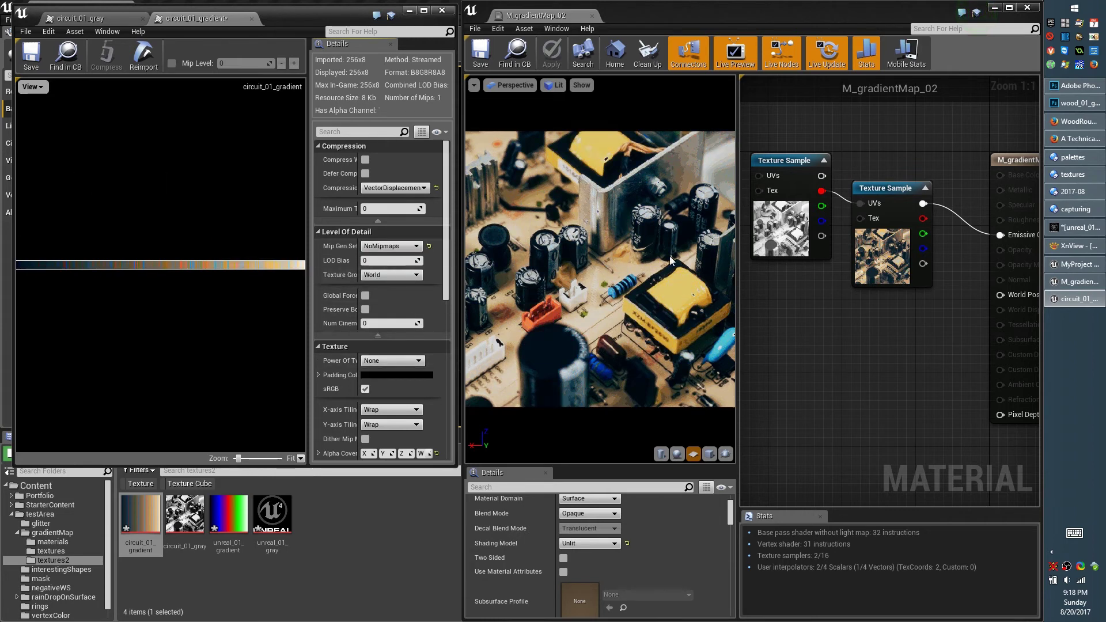
scroll(656, 279, down, 1)
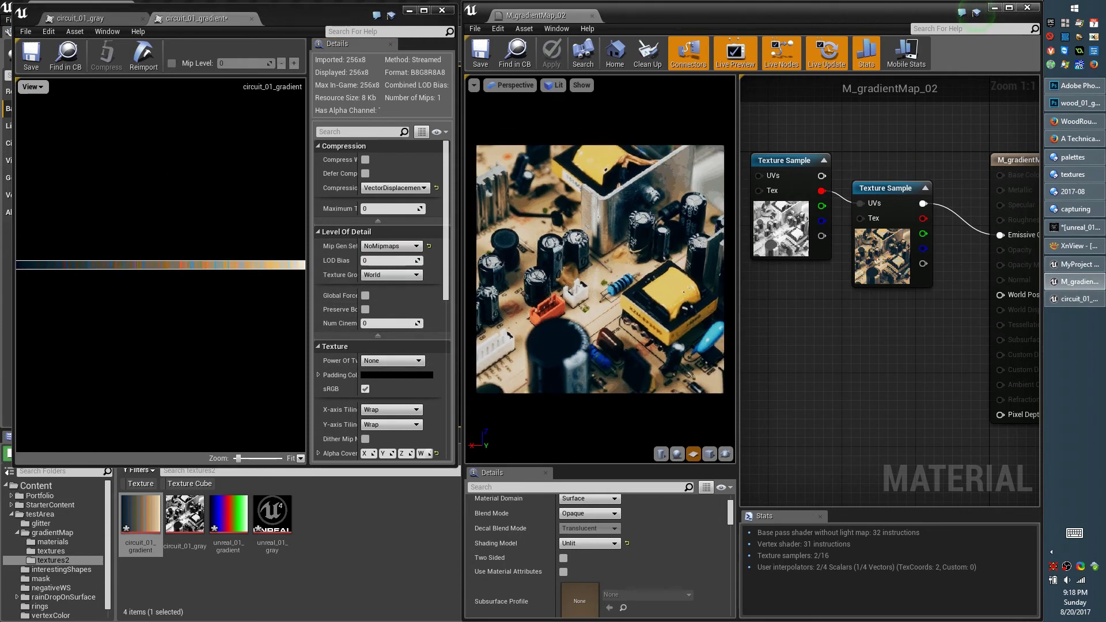
- Snap the XnView window showing circuit_01.png to the left half of the screen
click(1065, 244)
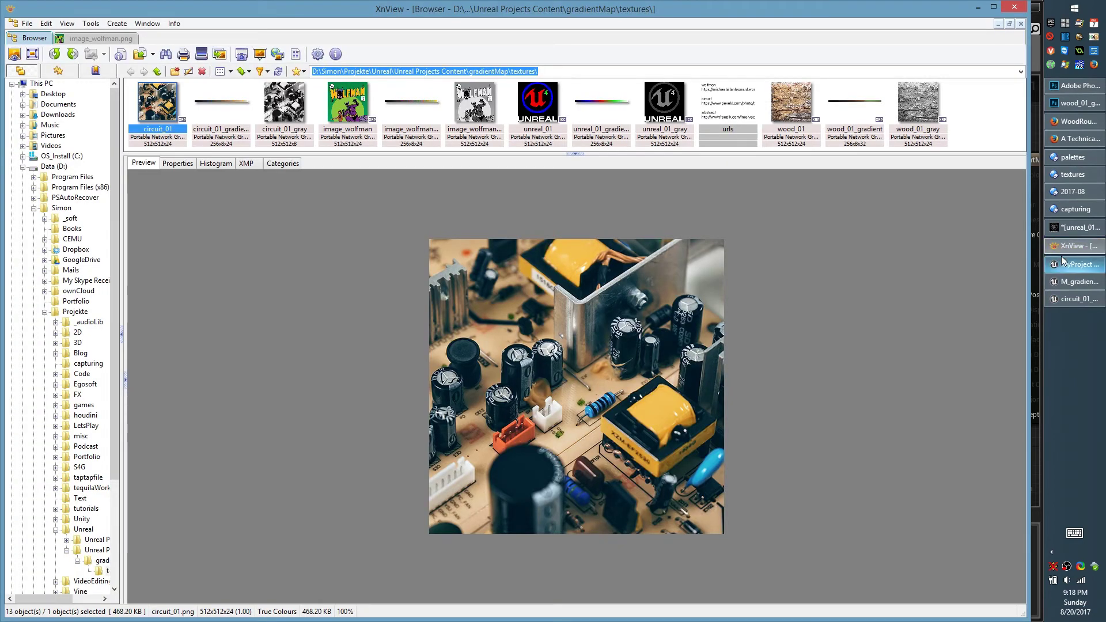
key(super+Right)
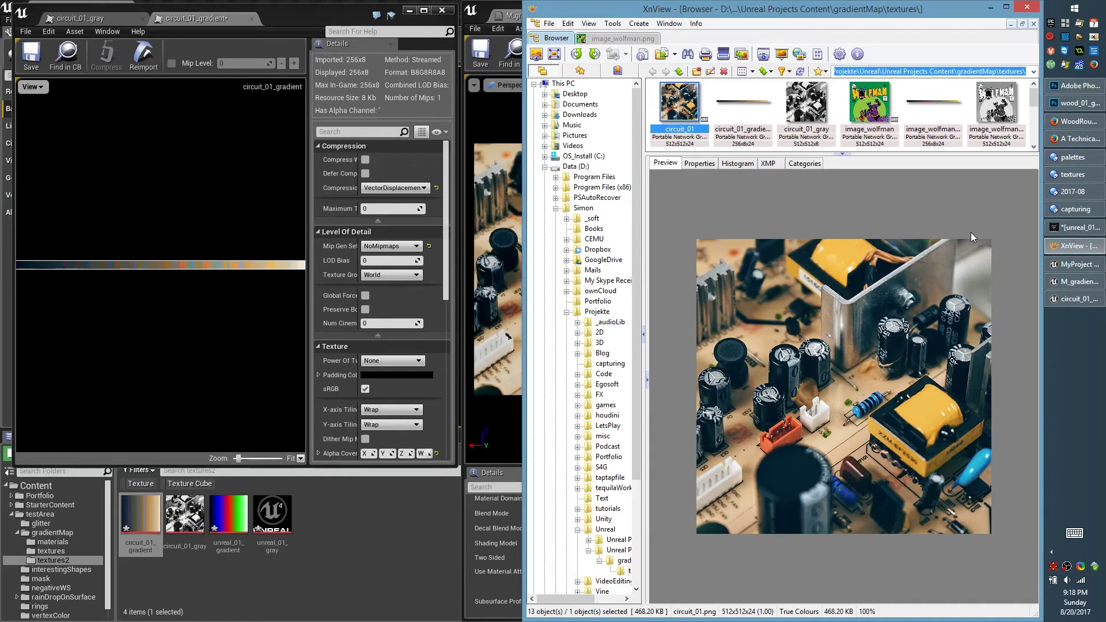
key(super+Left)
key(super+Left)
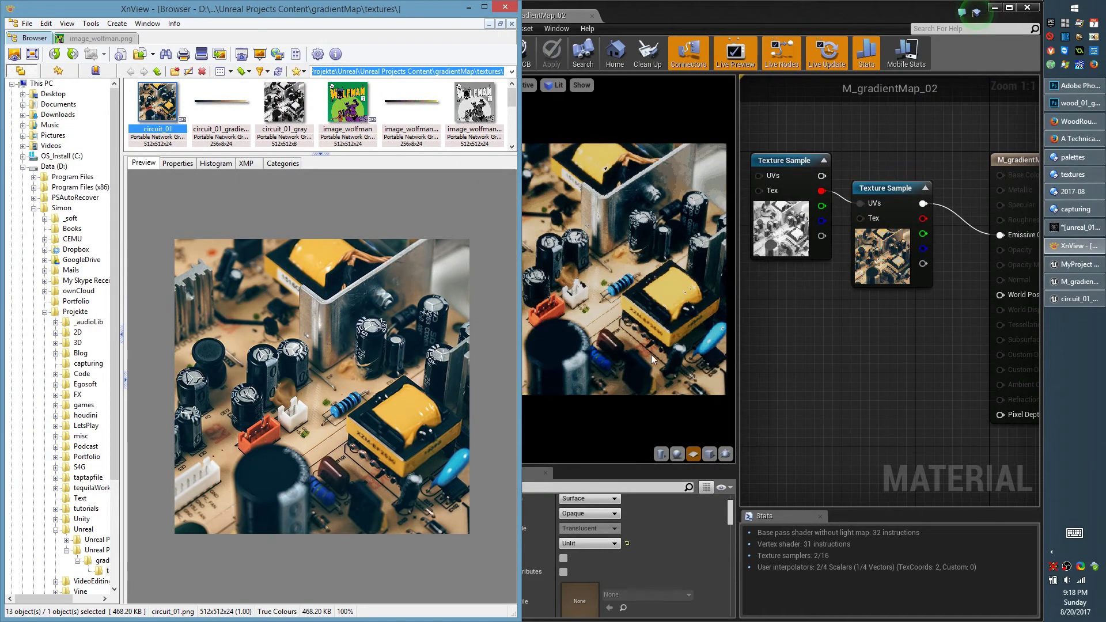
- Save circuit_01_gradient and zoom its texture preview to 192%, widening the editor window
click(779, 324)
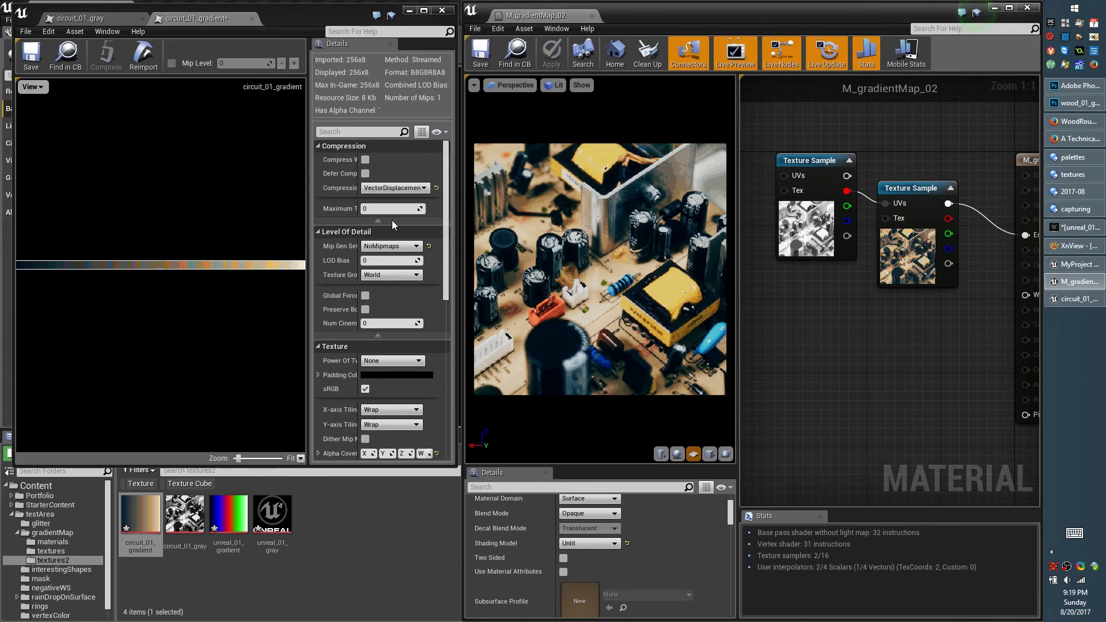
click(43, 53)
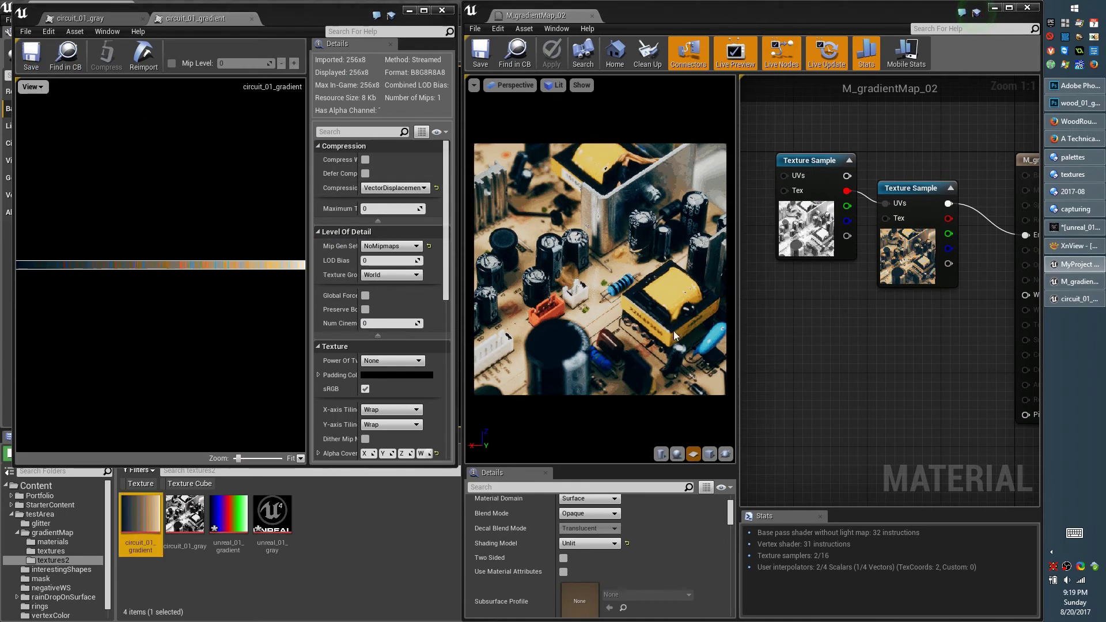
scroll(668, 316, up, 5)
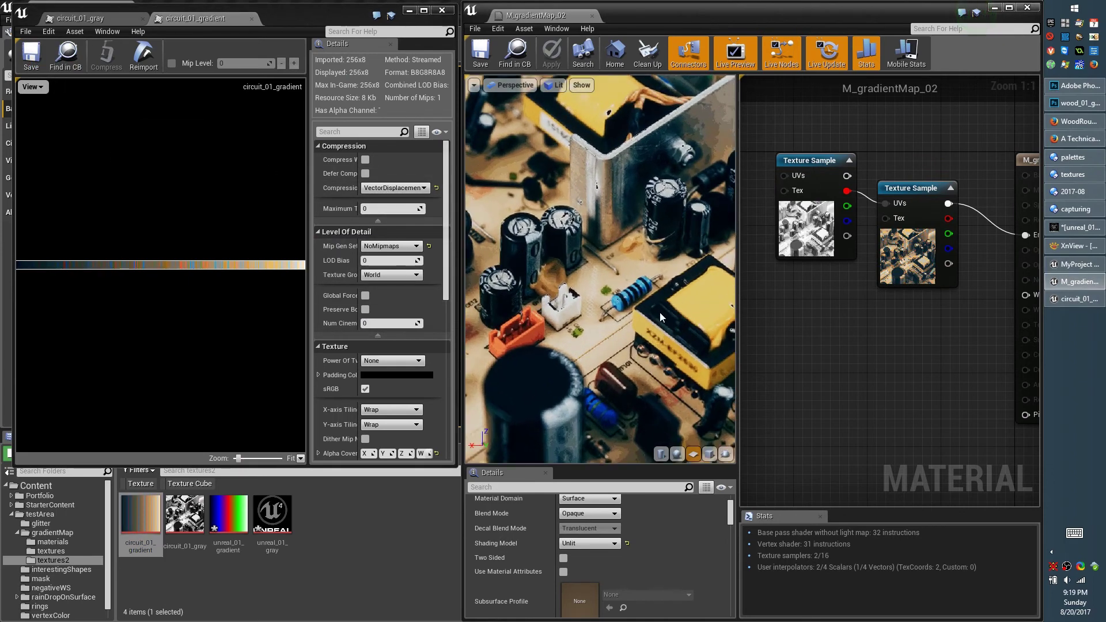
scroll(620, 352, up, 6)
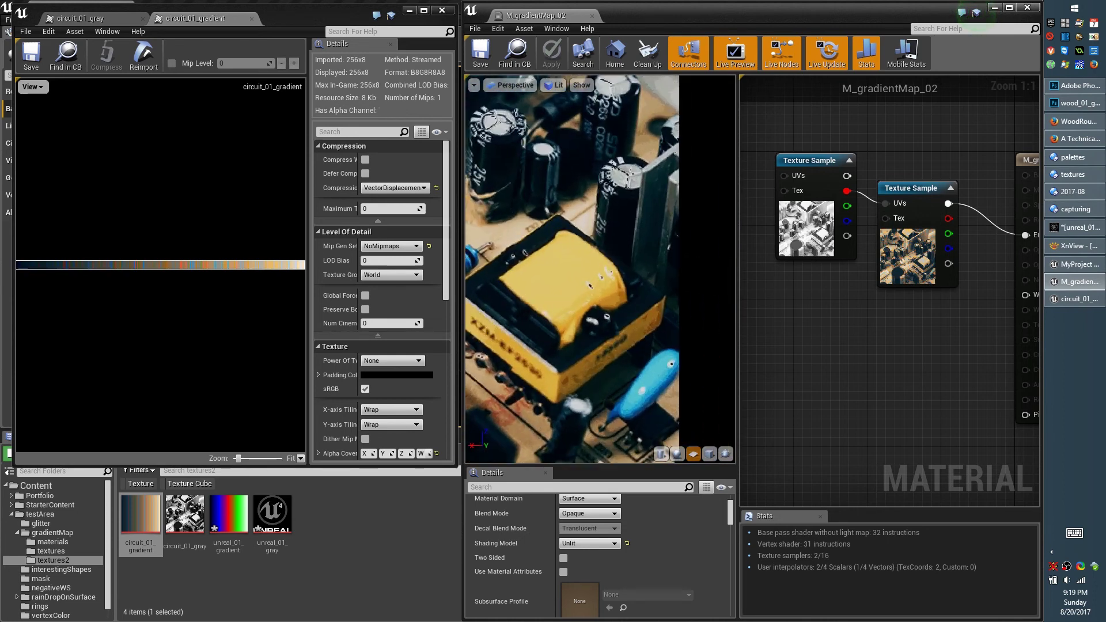
scroll(653, 301, up, 4)
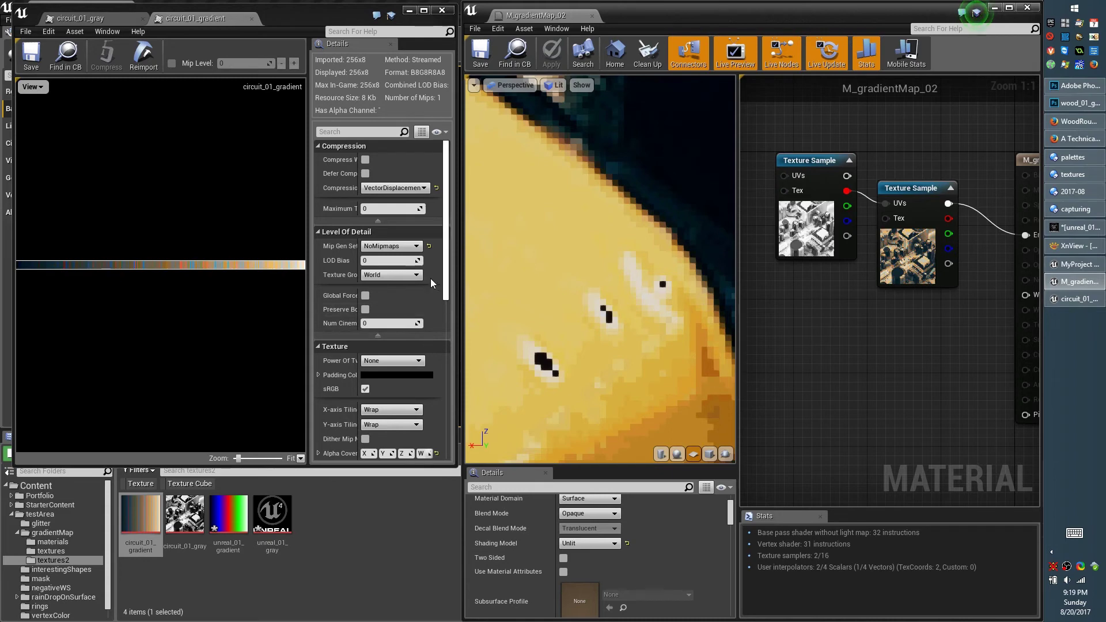
drag(447, 283, 454, 305)
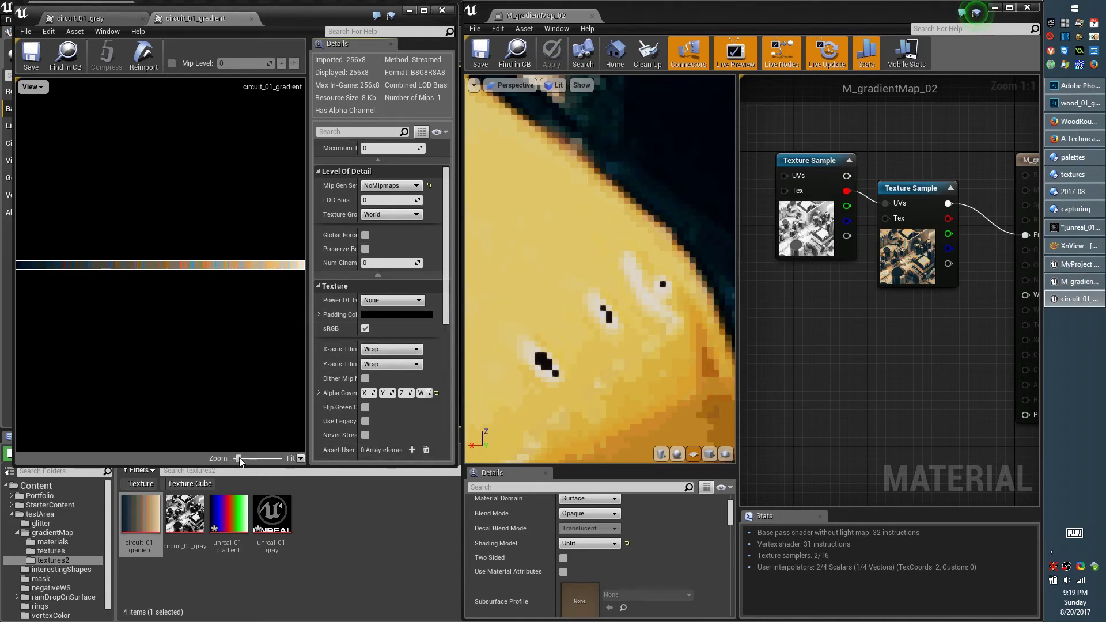
drag(239, 457, 237, 458)
drag(457, 338, 483, 338)
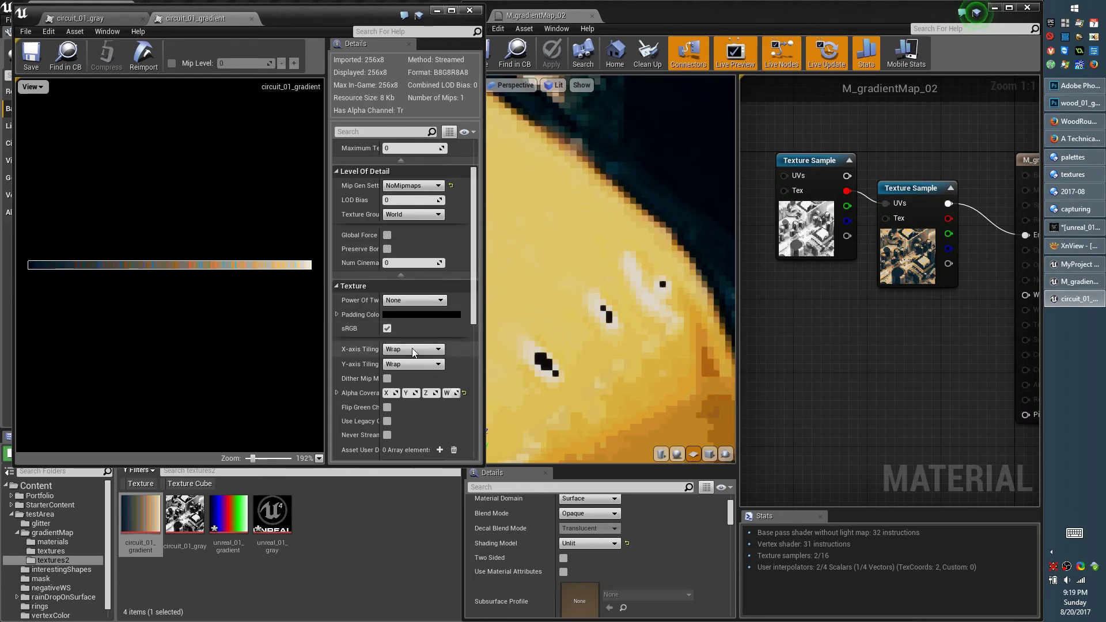
- Set circuit_01_gradient X and Y tiling to Clamp, save, and inspect the material preview
click(402, 366)
click(403, 364)
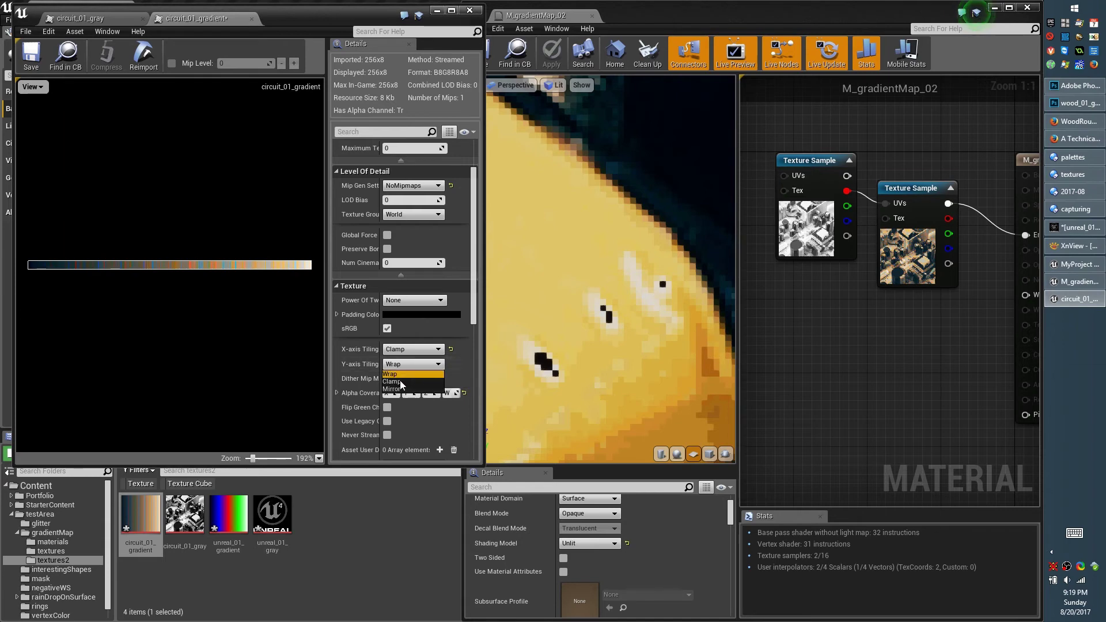
click(386, 381)
click(31, 54)
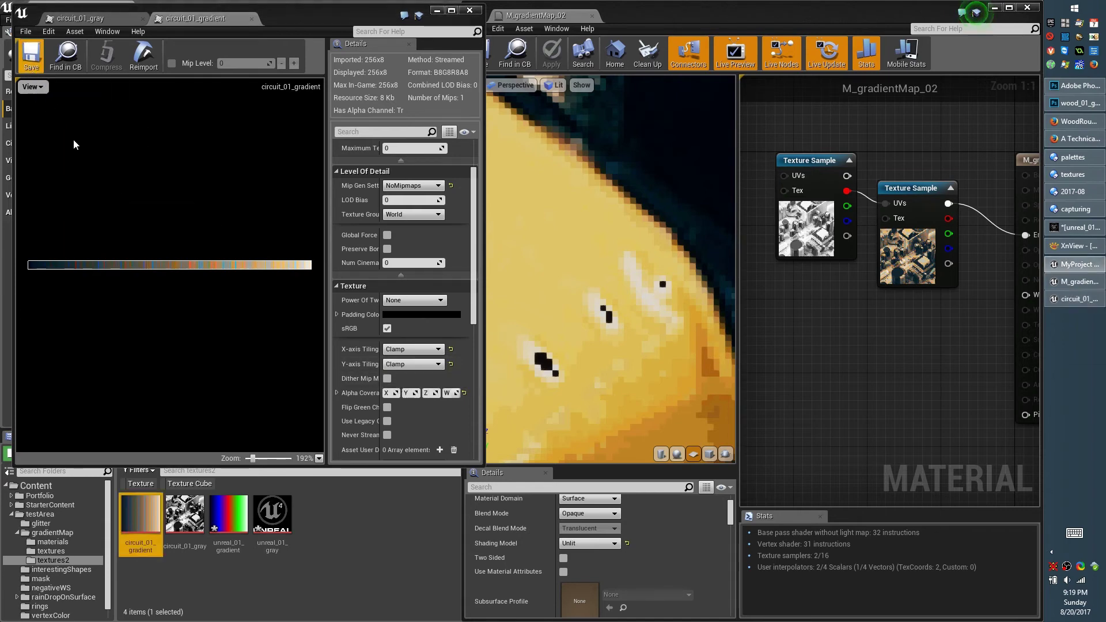
drag(609, 251, 707, 308)
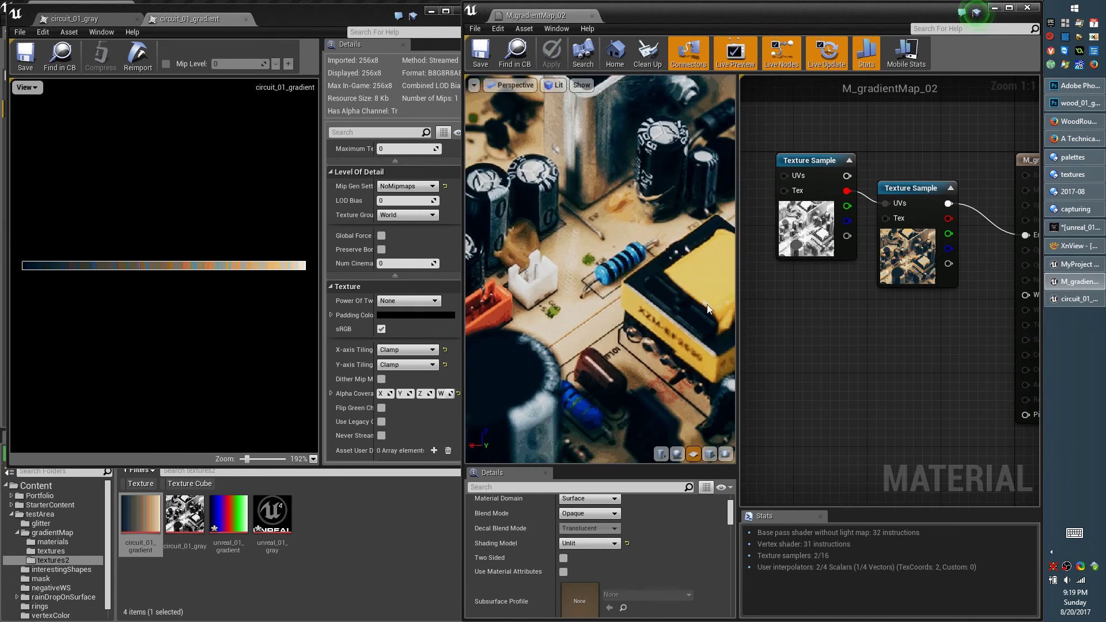
right_drag(600, 268, 647, 341)
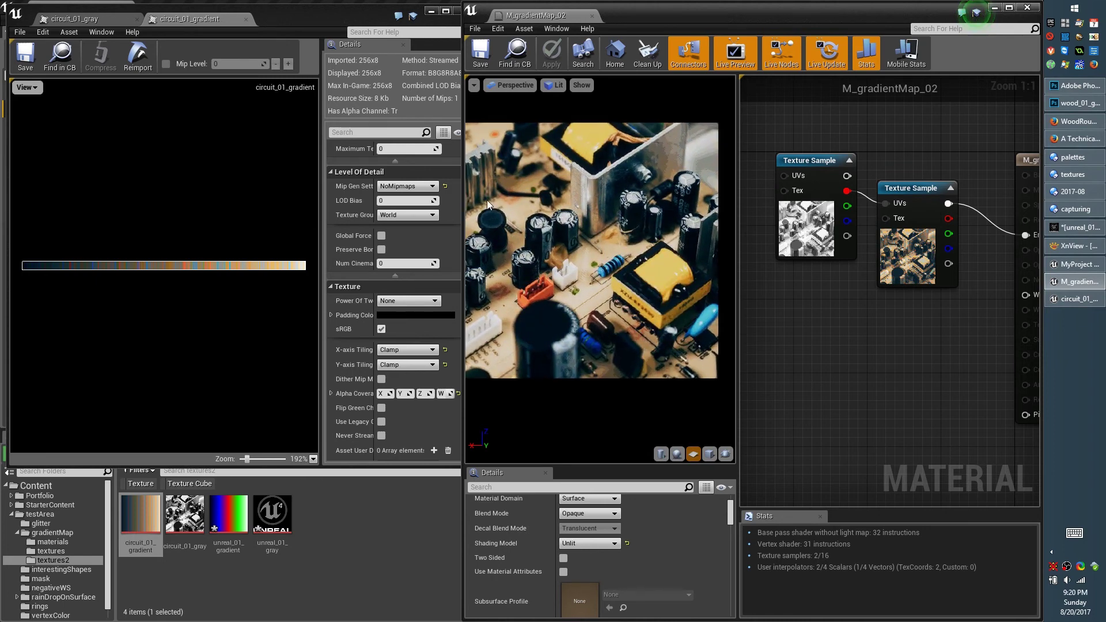
- Set circuit_01_gray's Mip Gen Settings to NoMipmaps and save it
click(105, 20)
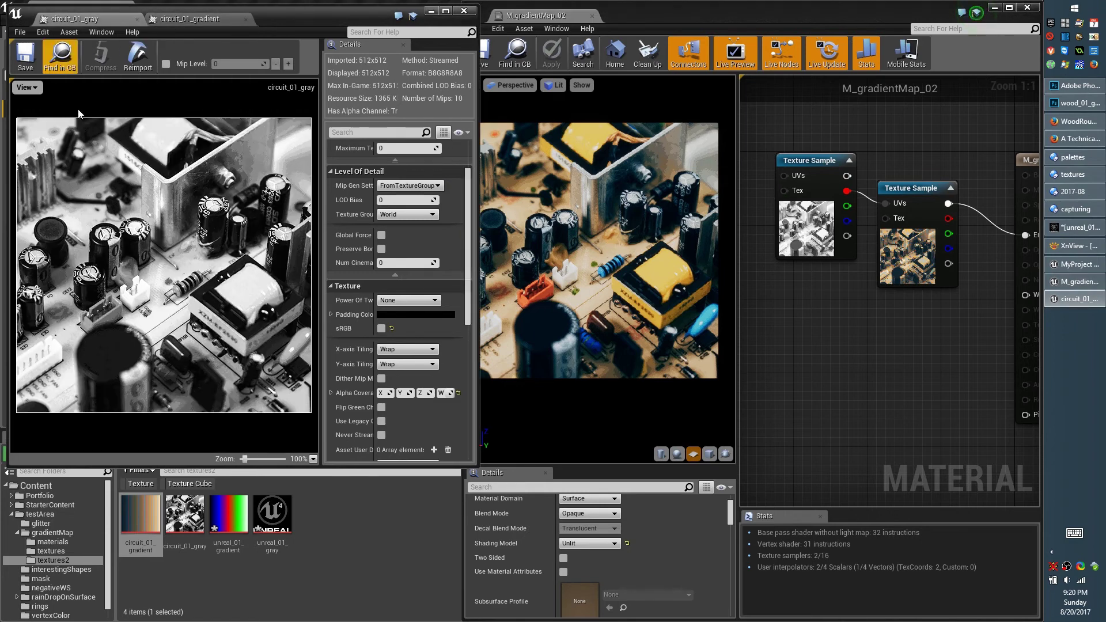
click(429, 193)
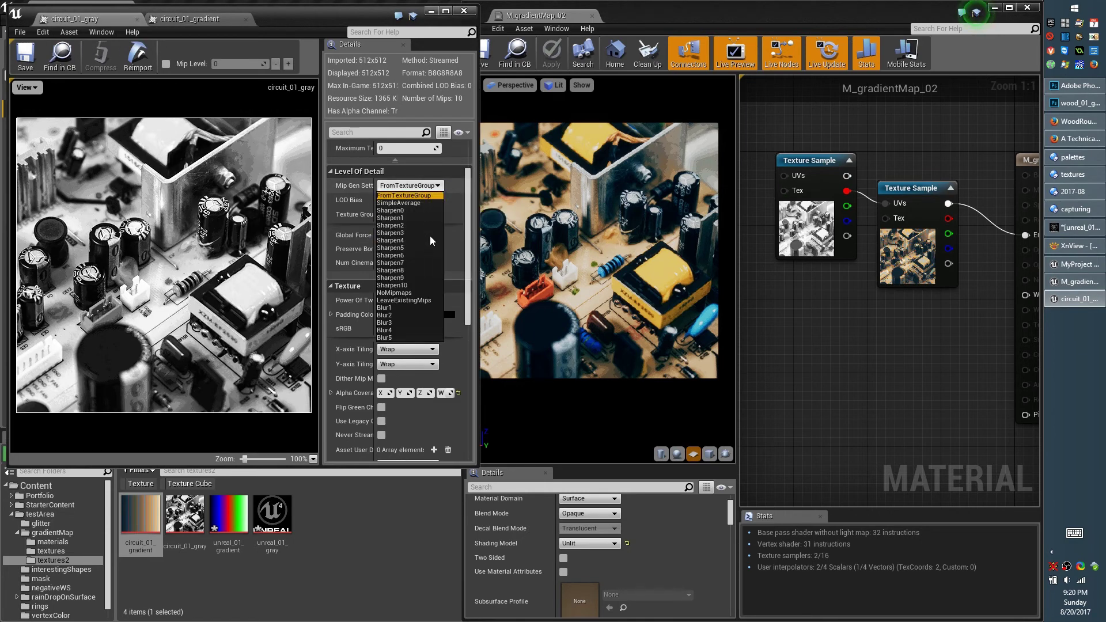
click(406, 299)
click(25, 55)
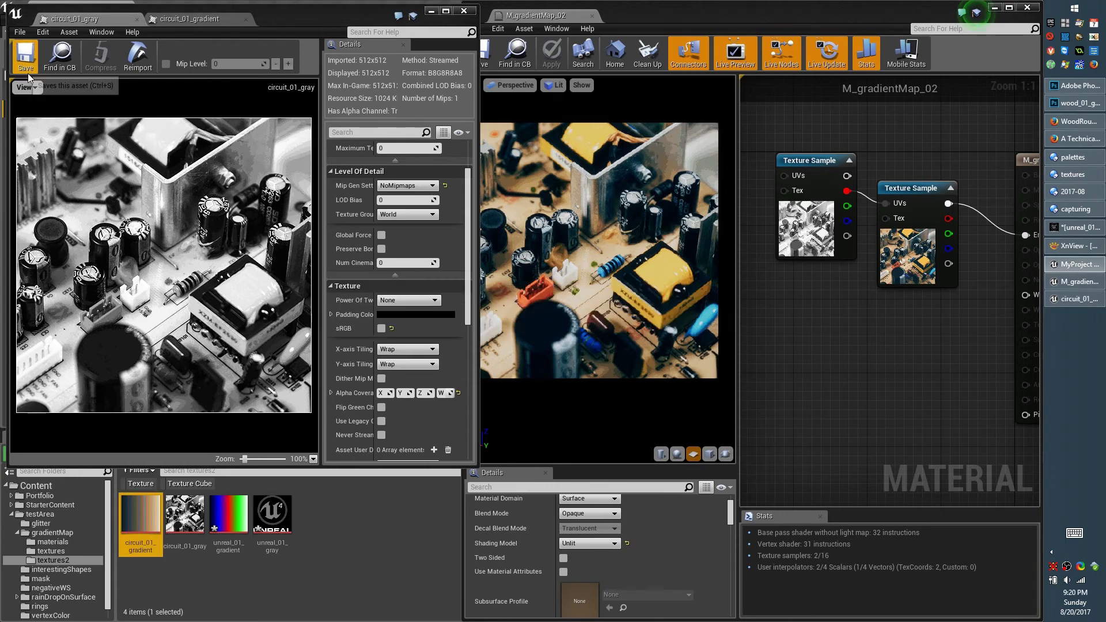
- Zoom and tilt the M_gradientMap_02 preview plane to view it at an angle
click(664, 192)
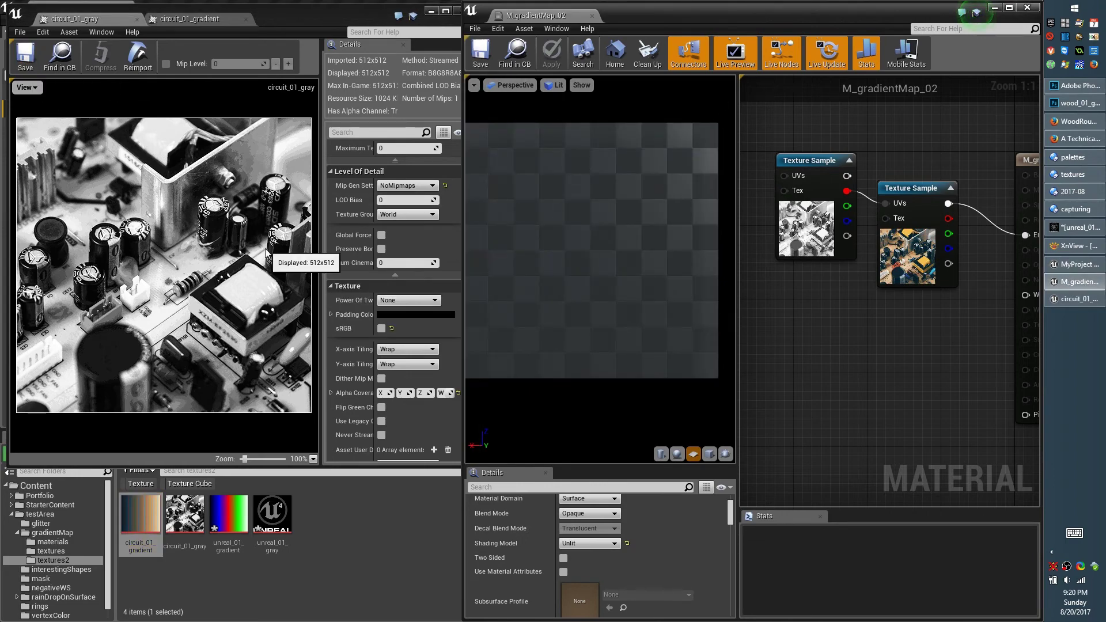
scroll(599, 263, down, 8)
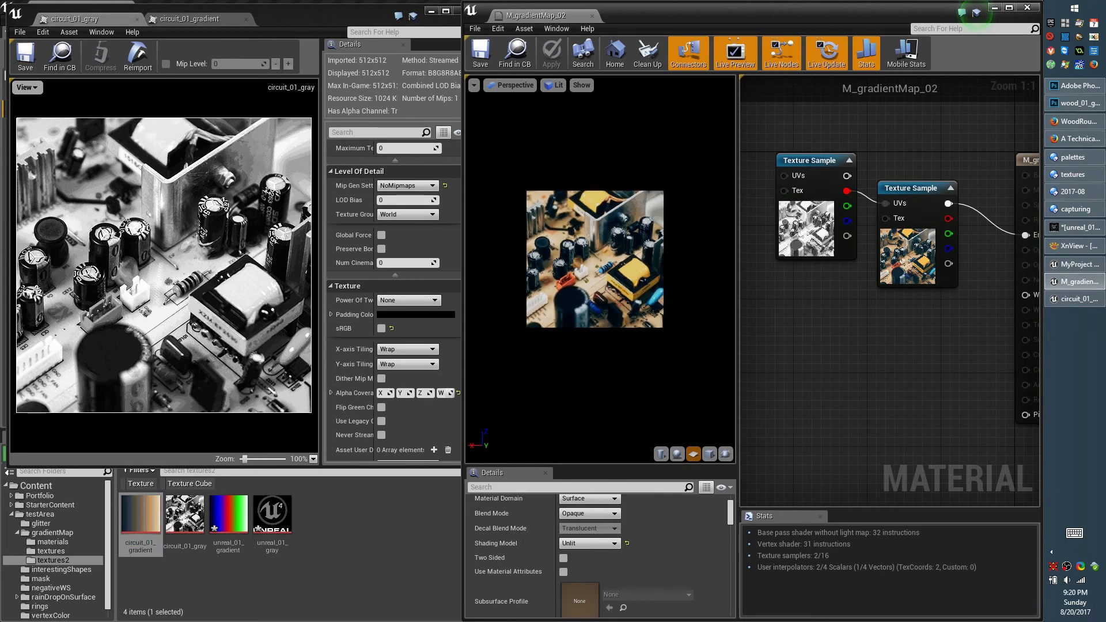
scroll(599, 263, up, 15)
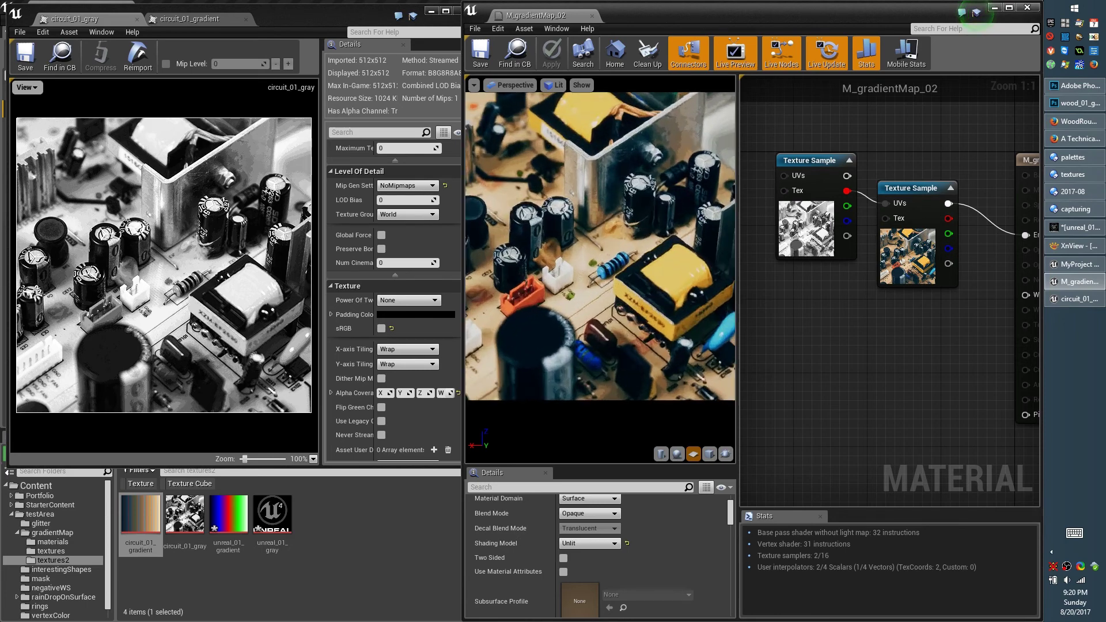
scroll(599, 264, down, 10)
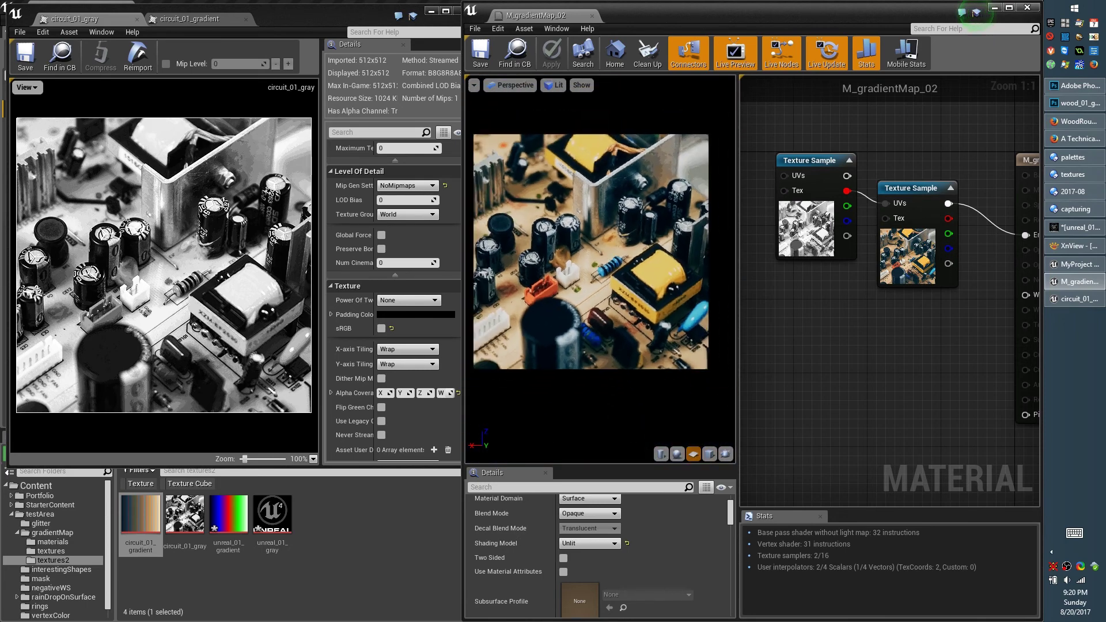
scroll(598, 264, up, 2)
scroll(652, 289, up, 2)
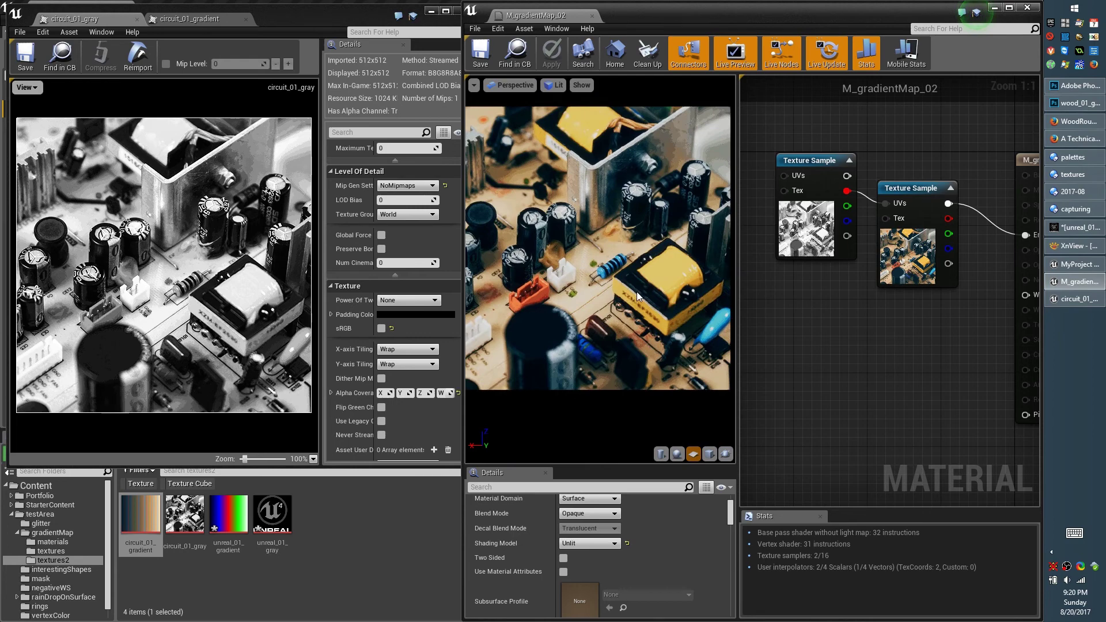
mouse_move(638, 297)
mouse_down()
mouse_move(673, 296)
mouse_move(587, 297)
mouse_move(616, 282)
mouse_move(617, 303)
mouse_up()
- Set circuit_01_gray's compression to uncompressed VectorDisplacementmap and save the texture
click(410, 110)
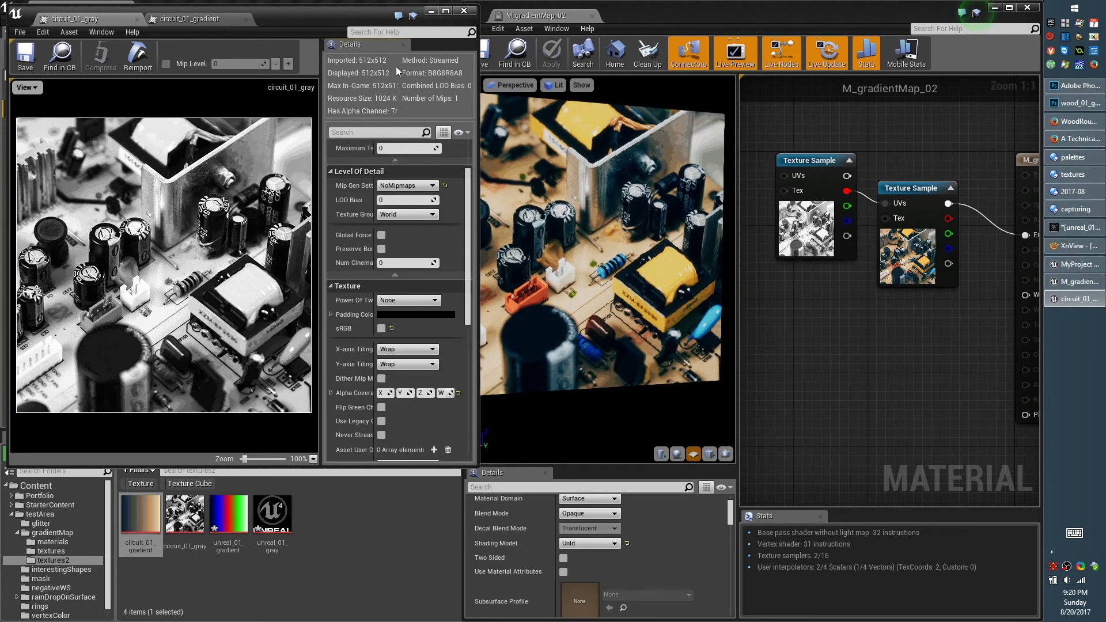
drag(321, 144, 297, 144)
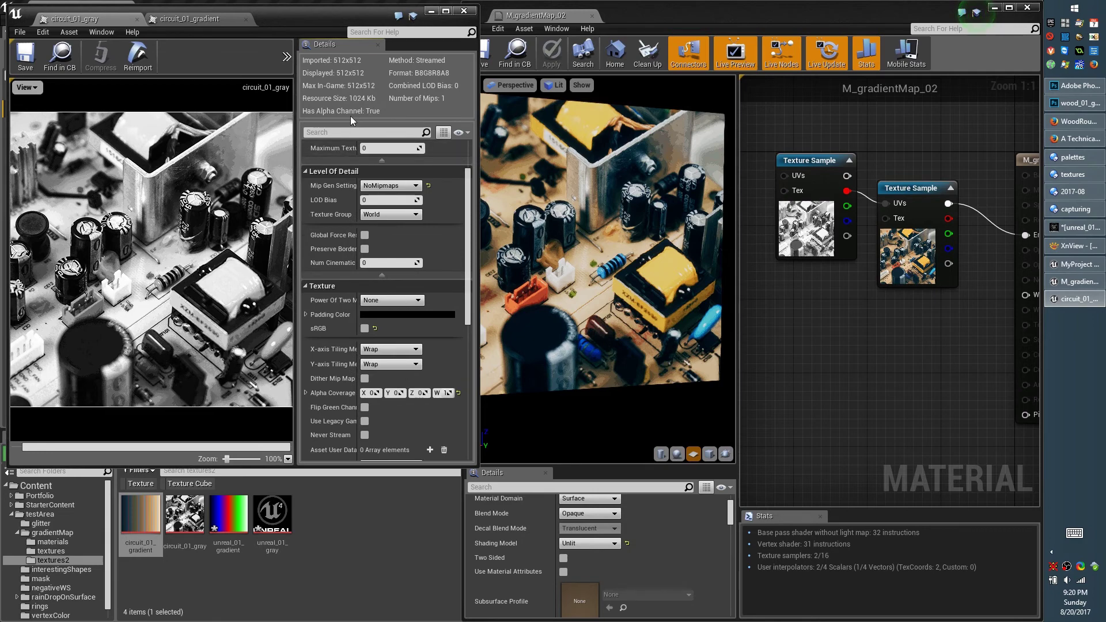
scroll(429, 199, up, 2)
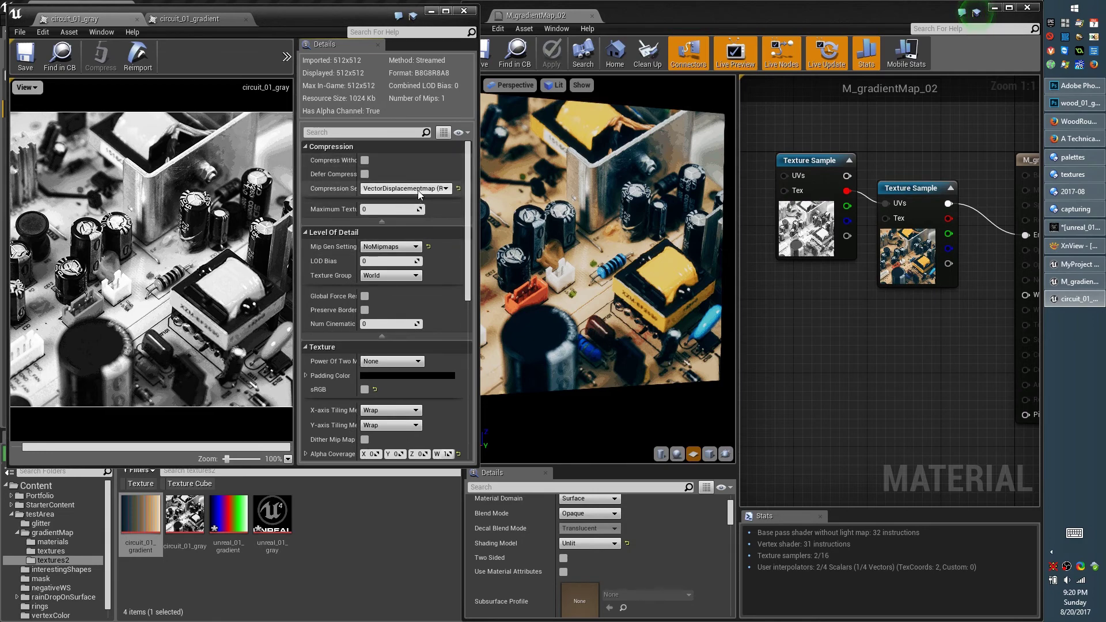
click(417, 190)
click(413, 195)
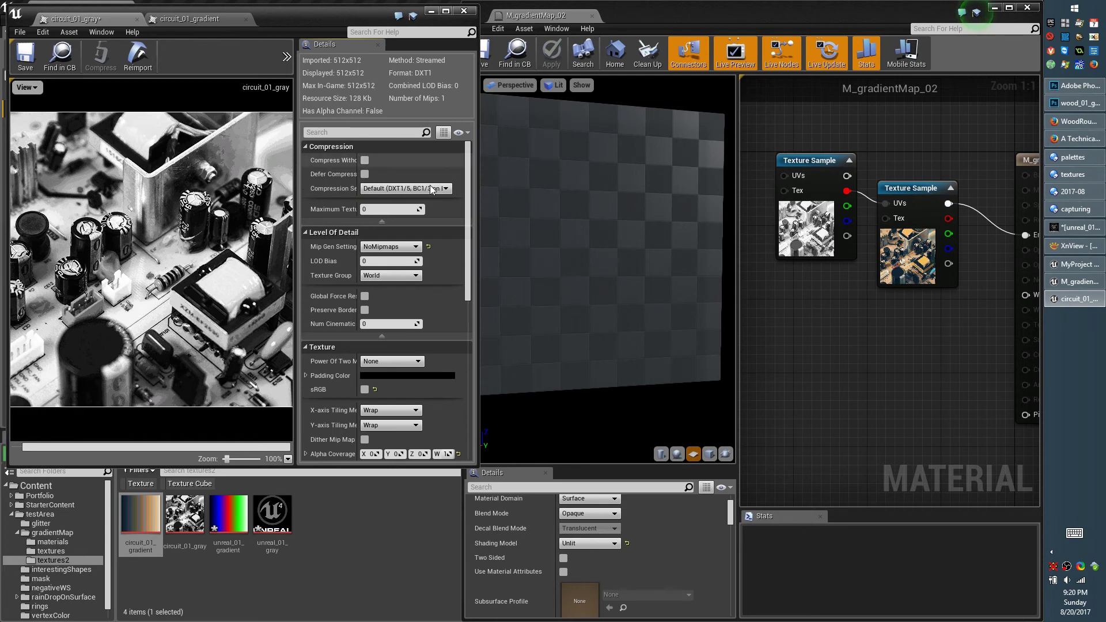
click(406, 188)
click(425, 236)
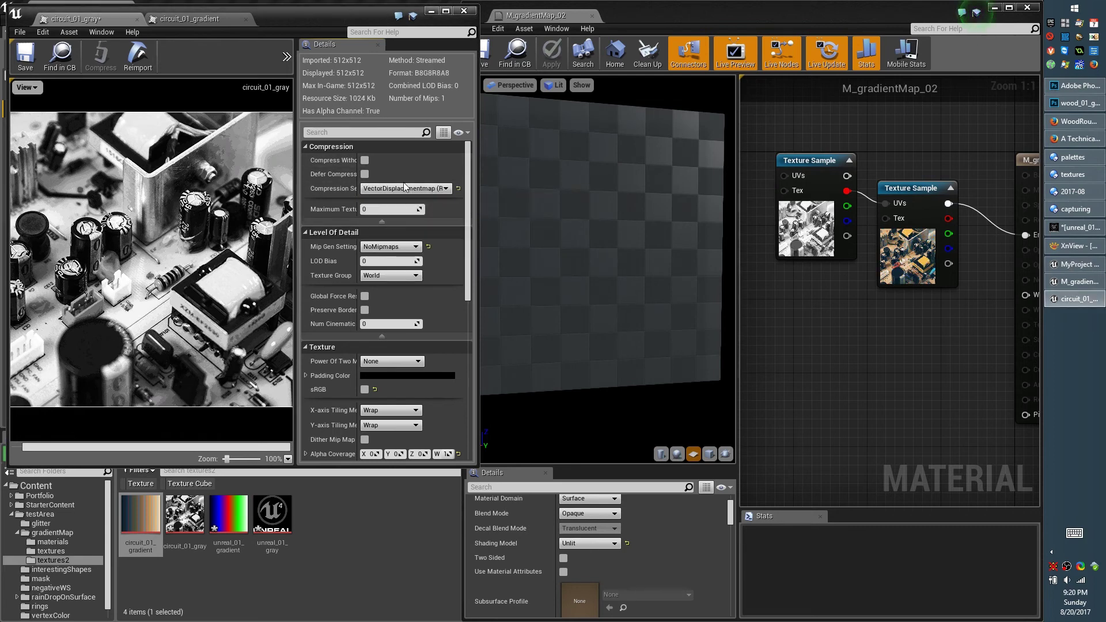
click(26, 56)
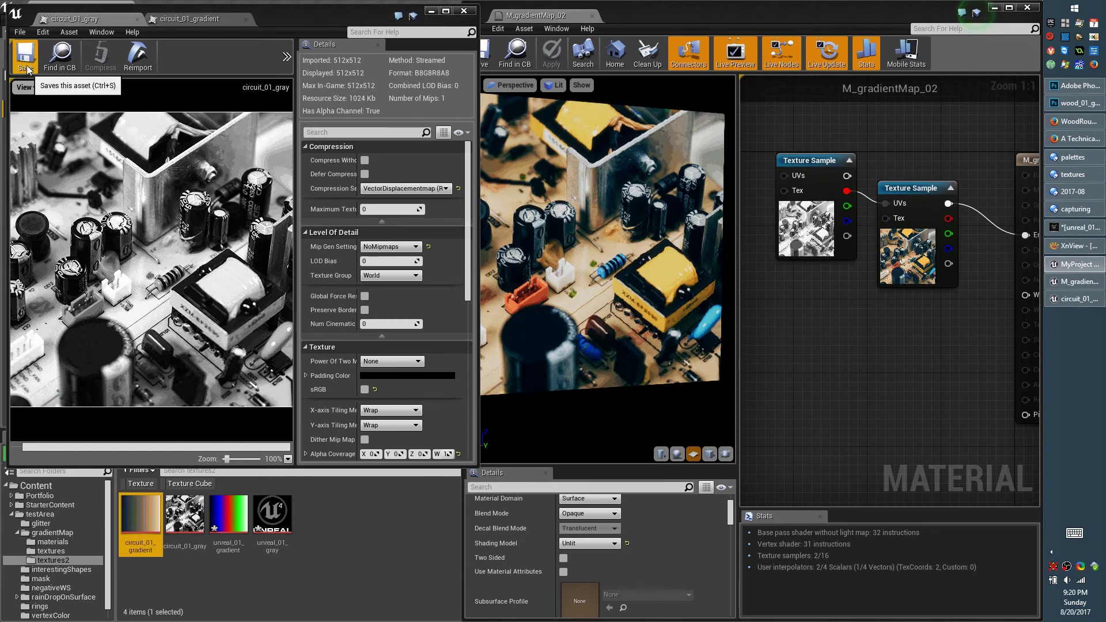
- Zoom the material preview into the transformer and blue part to inspect individual pixels
mouse_move(620, 264)
mouse_down()
mouse_move(599, 265)
mouse_move(620, 264)
mouse_up()
right_drag(603, 269, 603, 230)
drag(602, 230, 541, 218)
right_drag(541, 217, 541, 196)
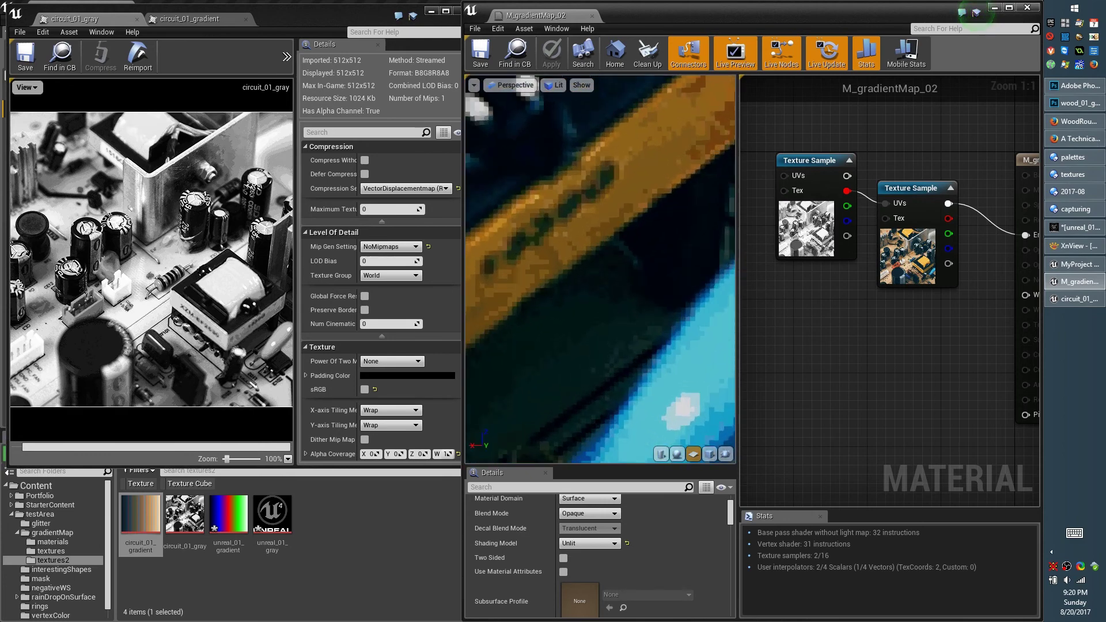
drag(541, 195, 612, 316)
mouse_move(613, 316)
right_down()
mouse_move(612, 293)
mouse_move(615, 315)
right_up()
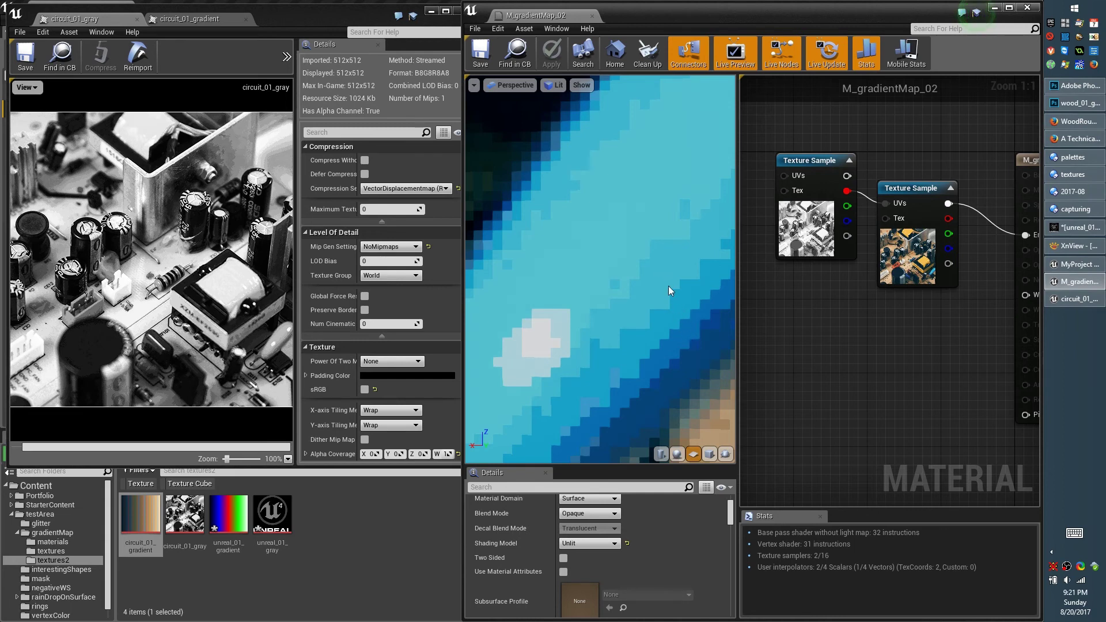
- Wire the grayscale texture's R output alone to Emissive, then open circuit_01_gradient and zoom into its strip
right_drag(832, 341, 815, 383)
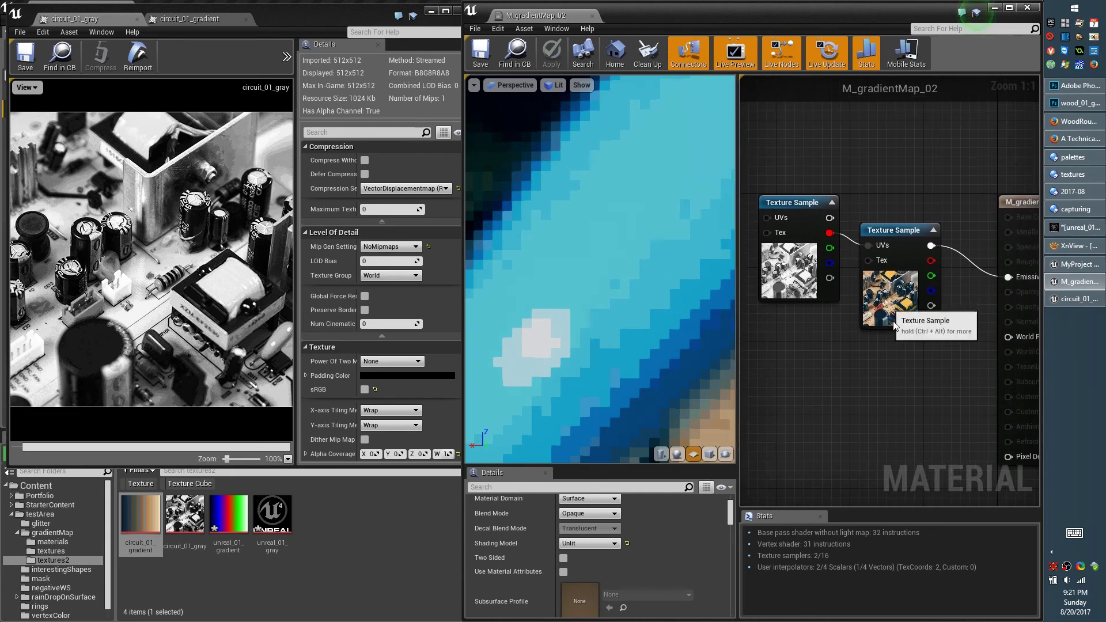
drag(890, 311, 890, 367)
drag(827, 232, 1008, 277)
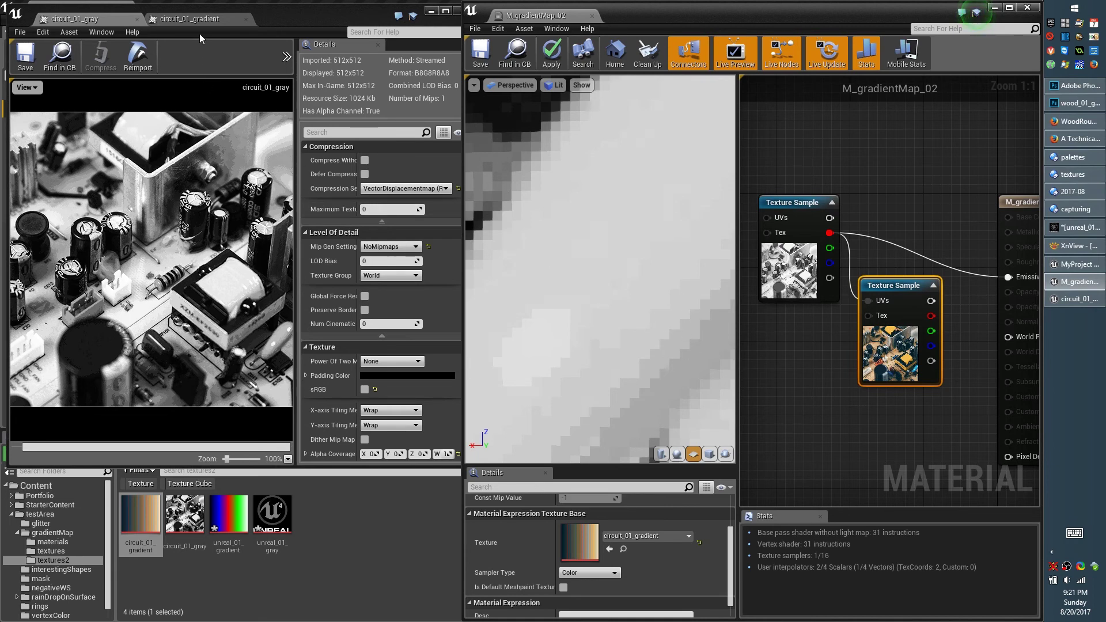
click(192, 20)
mouse_move(250, 459)
mouse_down()
mouse_move(274, 459)
mouse_move(266, 449)
mouse_up()
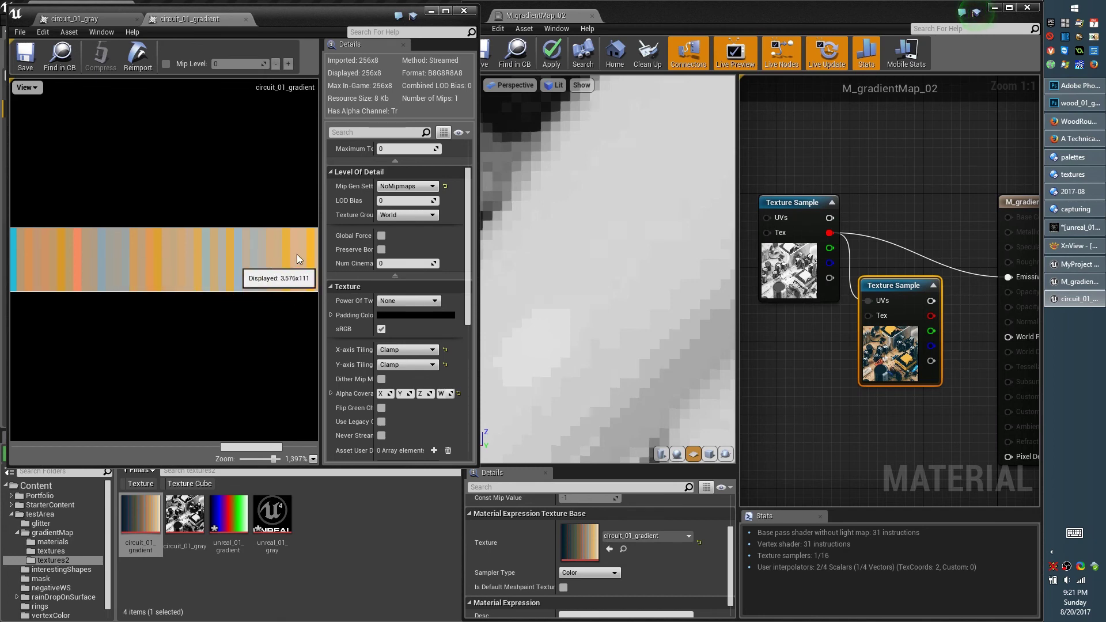
- Keep circuit_01_gradient's Filter on Nearest and save it
scroll(472, 212, down, 1)
scroll(472, 213, down, 5)
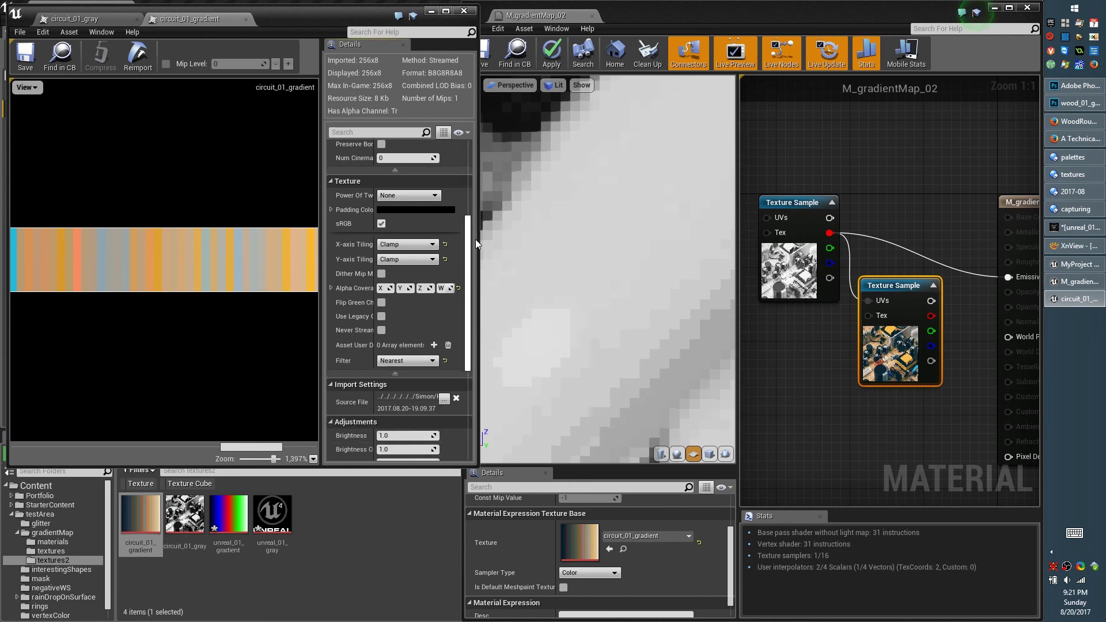
click(406, 354)
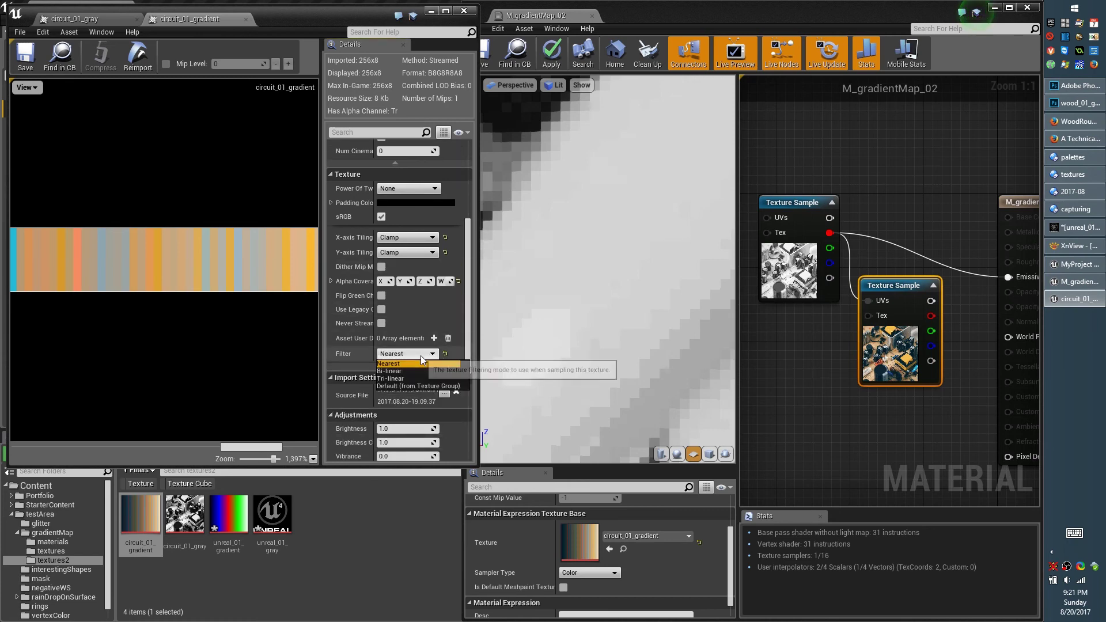
click(407, 384)
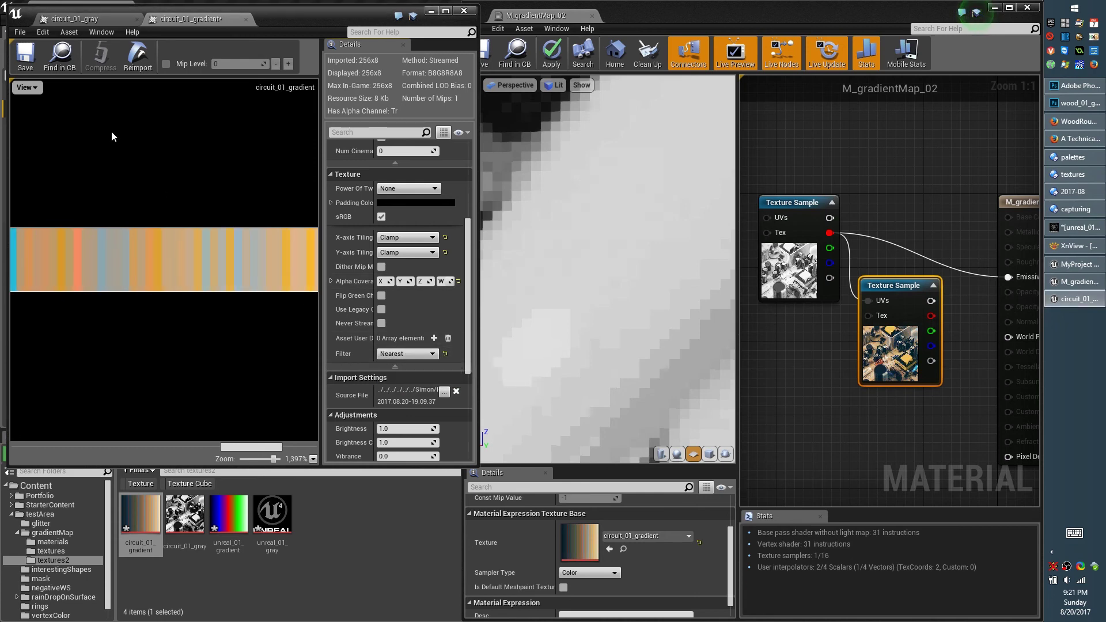
click(27, 61)
- Set circuit_01_gray's Filter to Default (from Texture Group) and save it
click(77, 19)
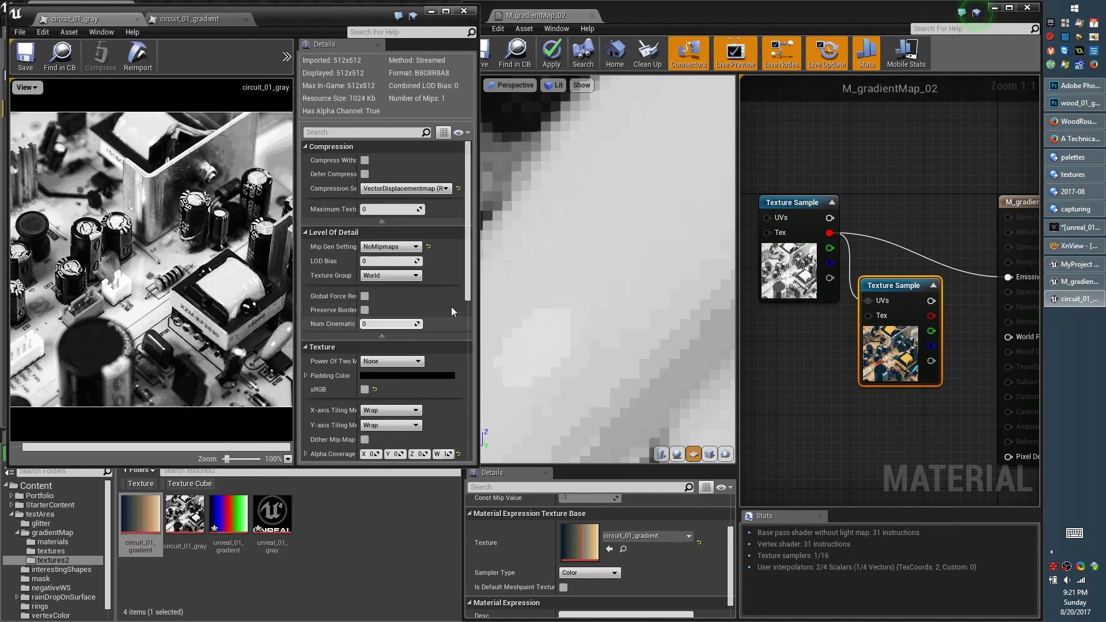
drag(469, 299, 471, 350)
click(395, 385)
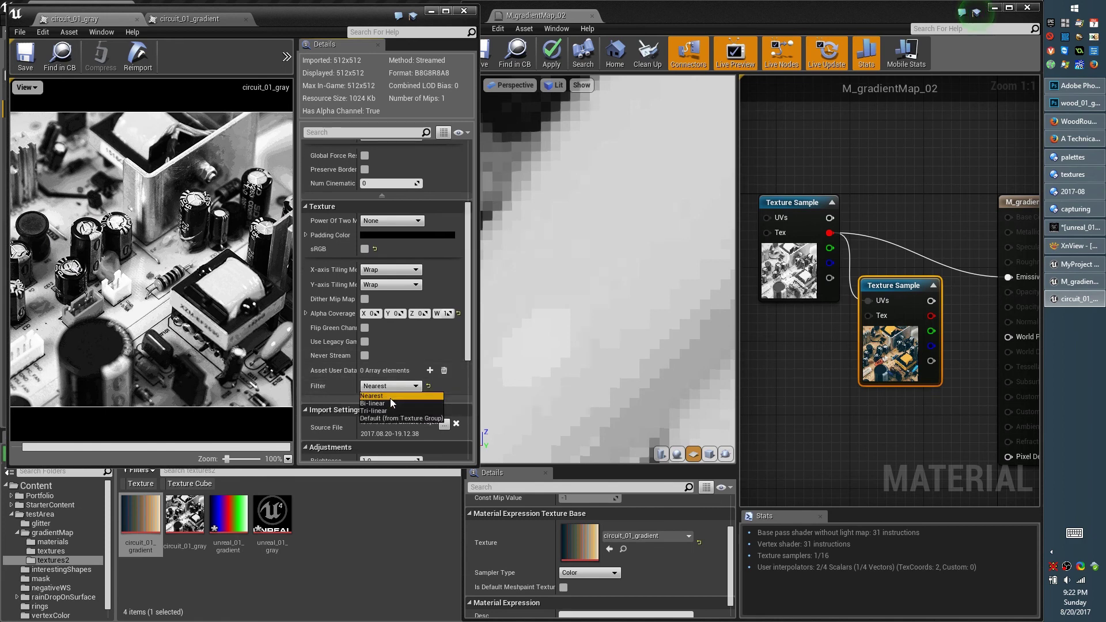
click(381, 398)
click(25, 65)
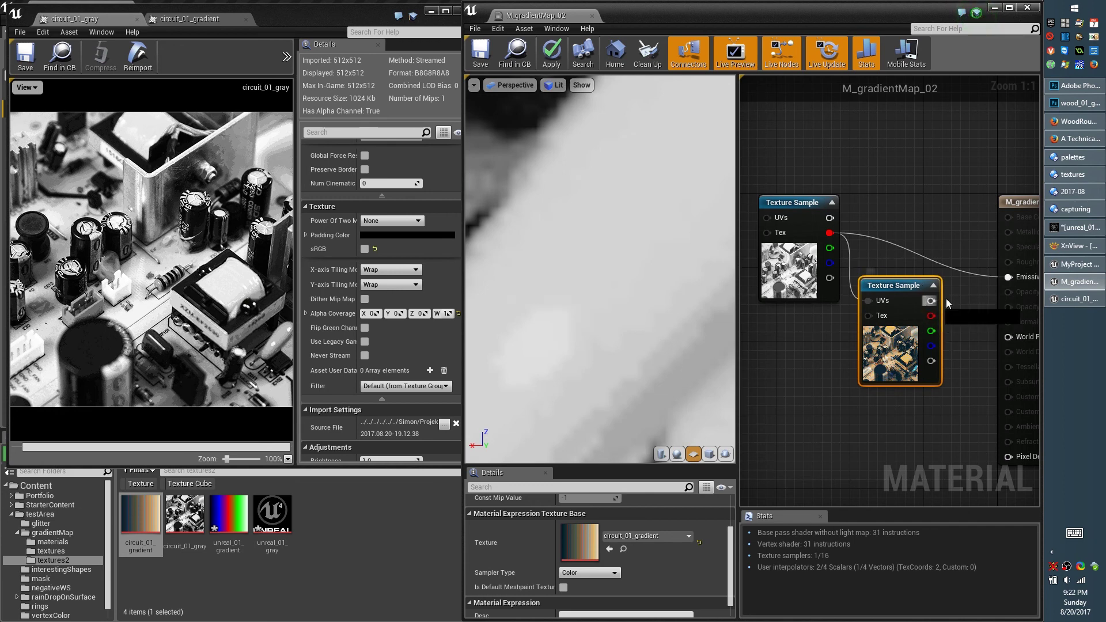
- Reconnect the gradient-mapped RGB output to Emissive and save circuit_01_gray with Nearest filtering
drag(929, 300, 1008, 277)
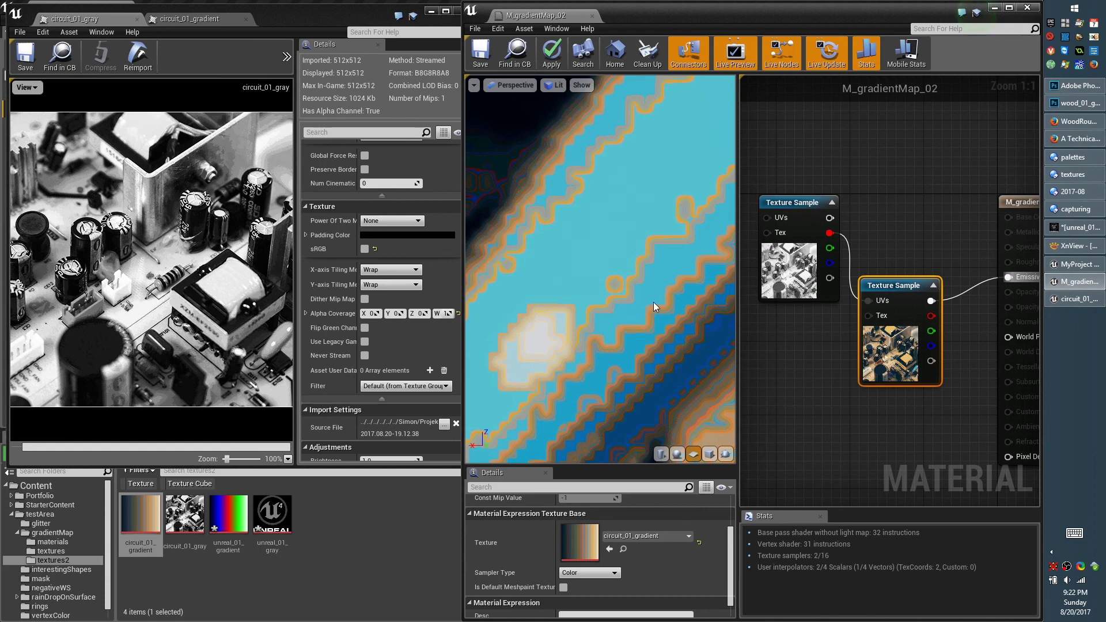
mouse_move(574, 216)
right_down()
mouse_move(574, 224)
mouse_move(574, 204)
right_up()
click(421, 385)
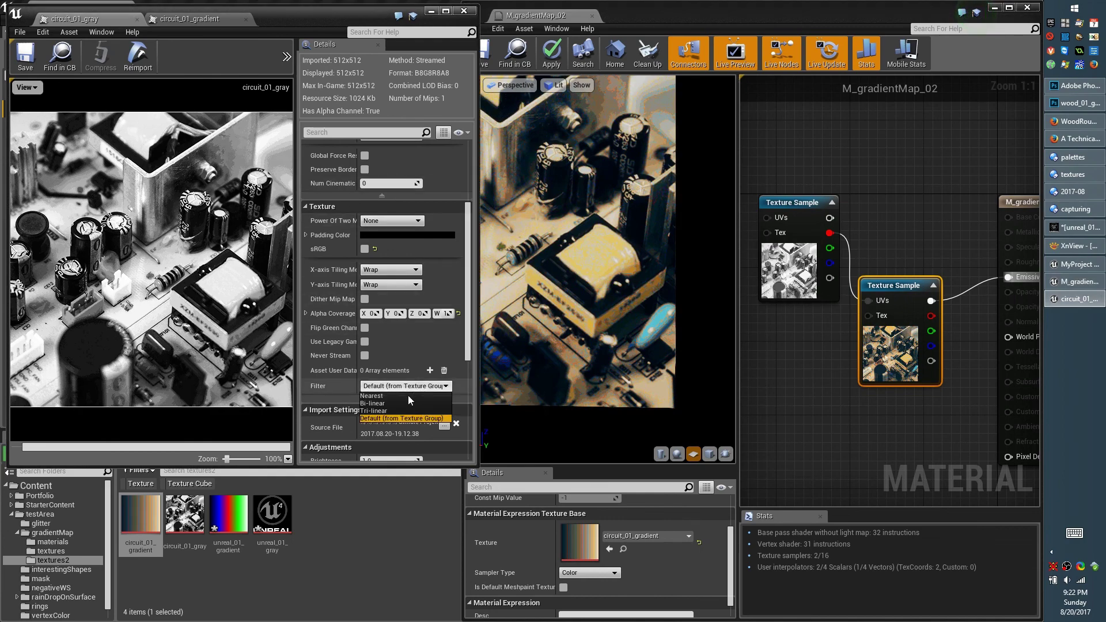
click(406, 396)
click(25, 55)
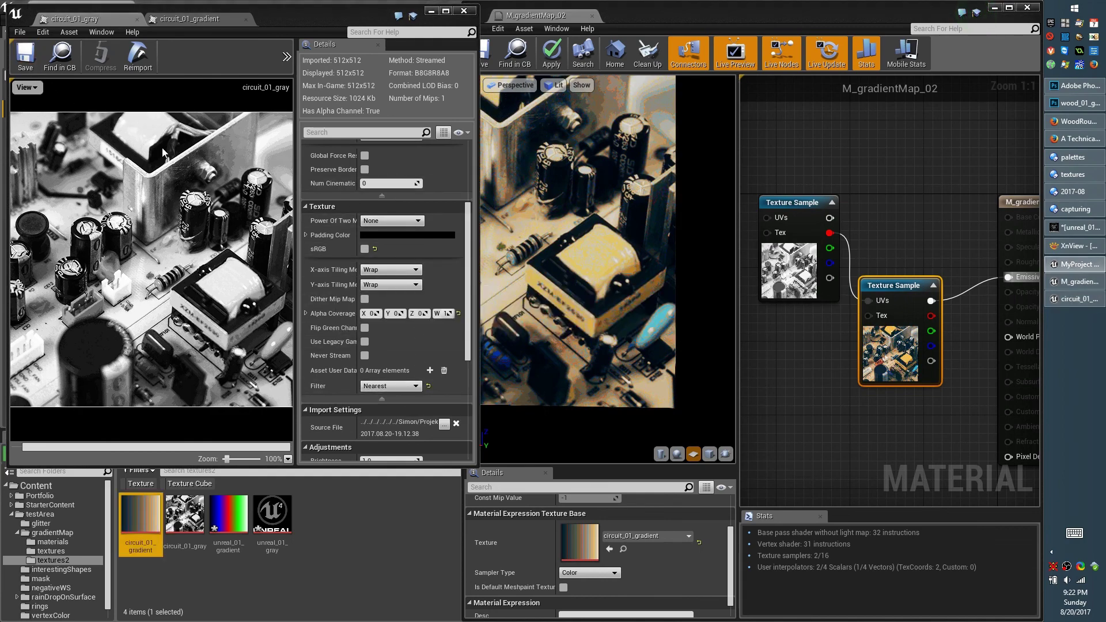
- Restore circuit_01_gray's compression to VectorDisplacementmap and save it
scroll(466, 199, up, 5)
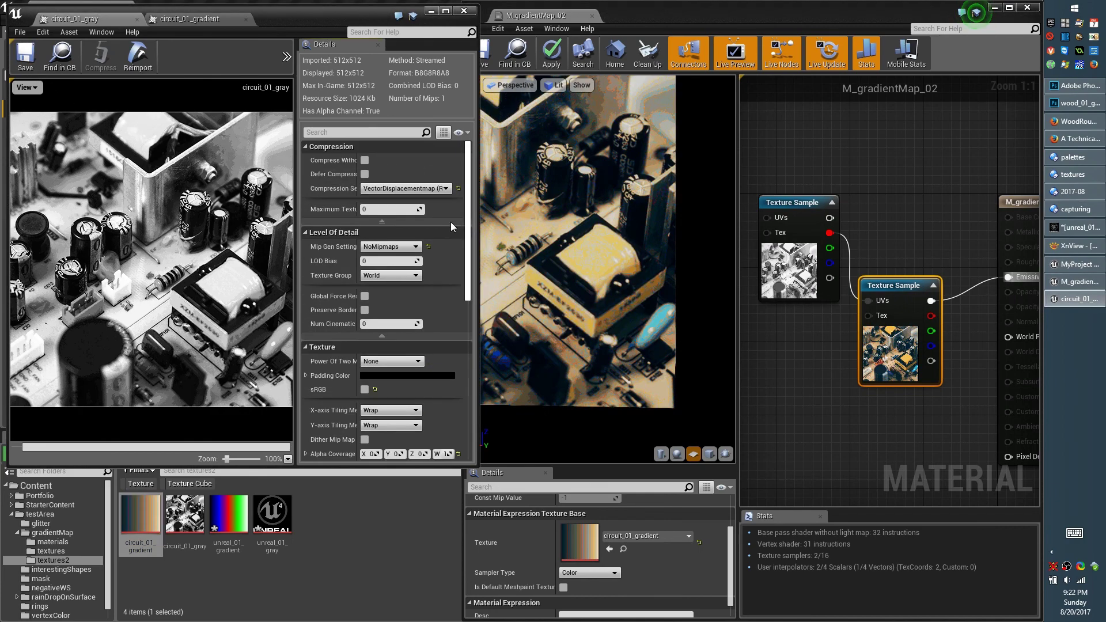
click(433, 189)
click(425, 198)
click(431, 189)
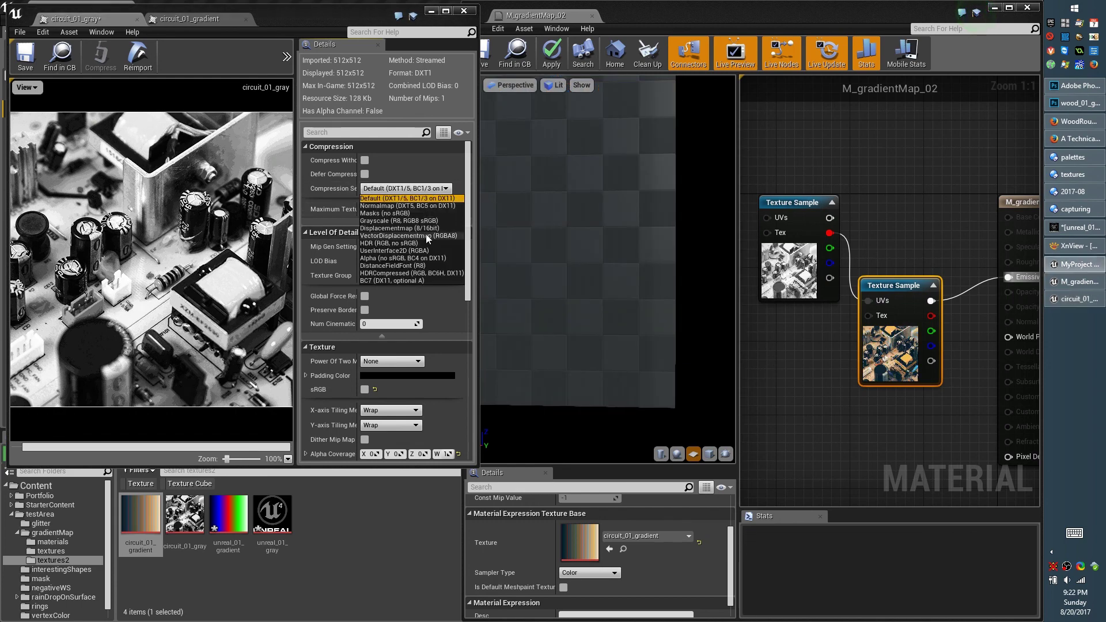
click(426, 234)
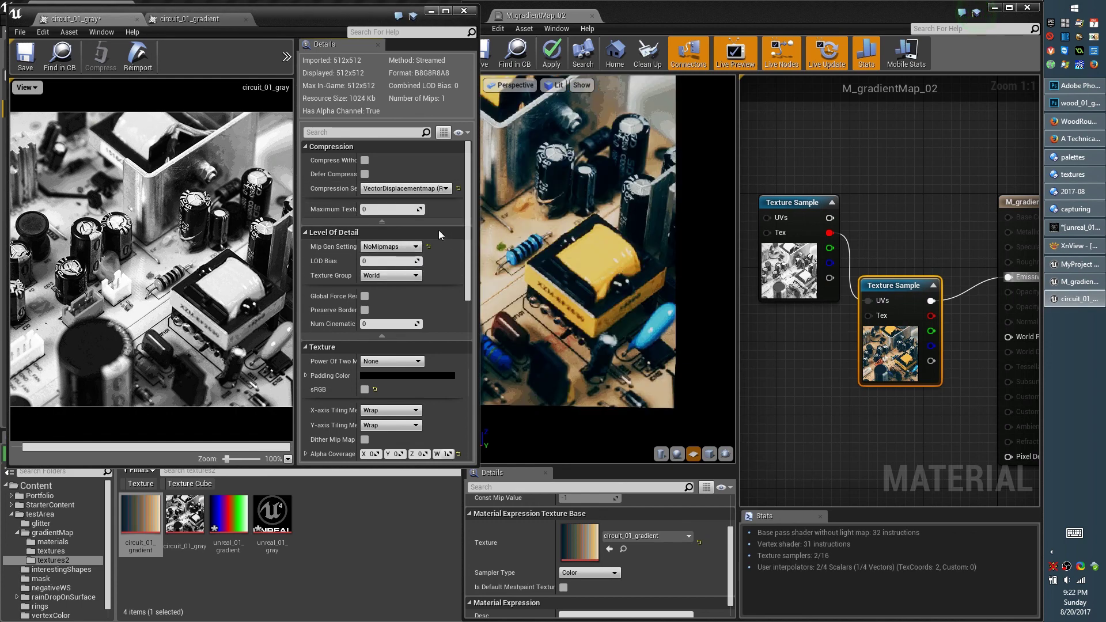
click(26, 65)
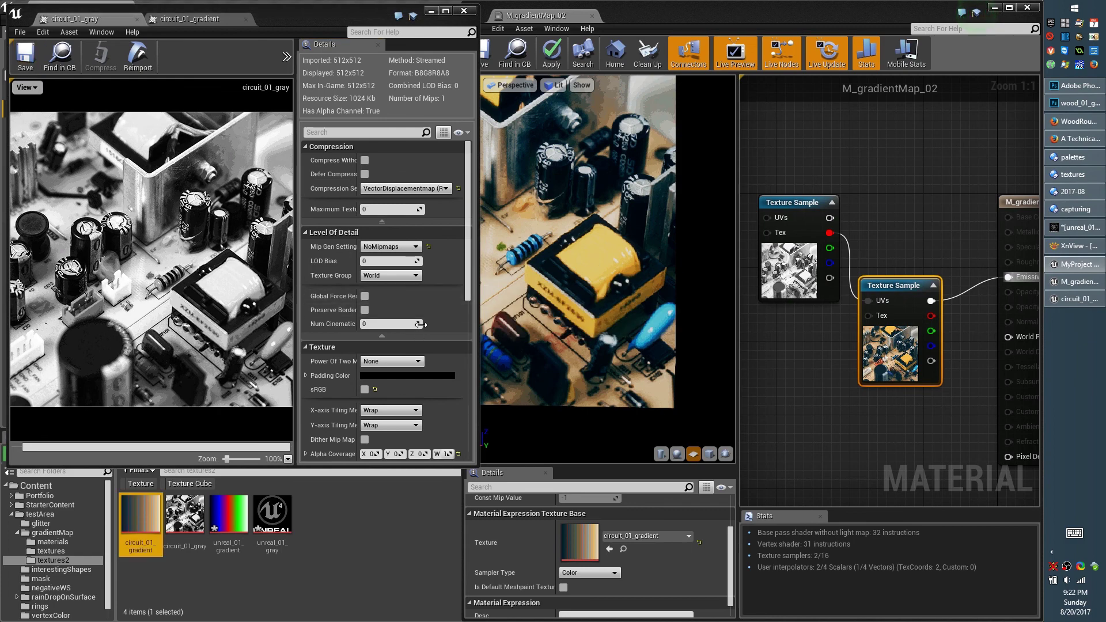
- Zoom out and orbit the material preview to frame the whole recoloured circuit-board plane
right_drag(576, 190, 576, 221)
drag(601, 228, 592, 230)
right_drag(589, 243, 584, 257)
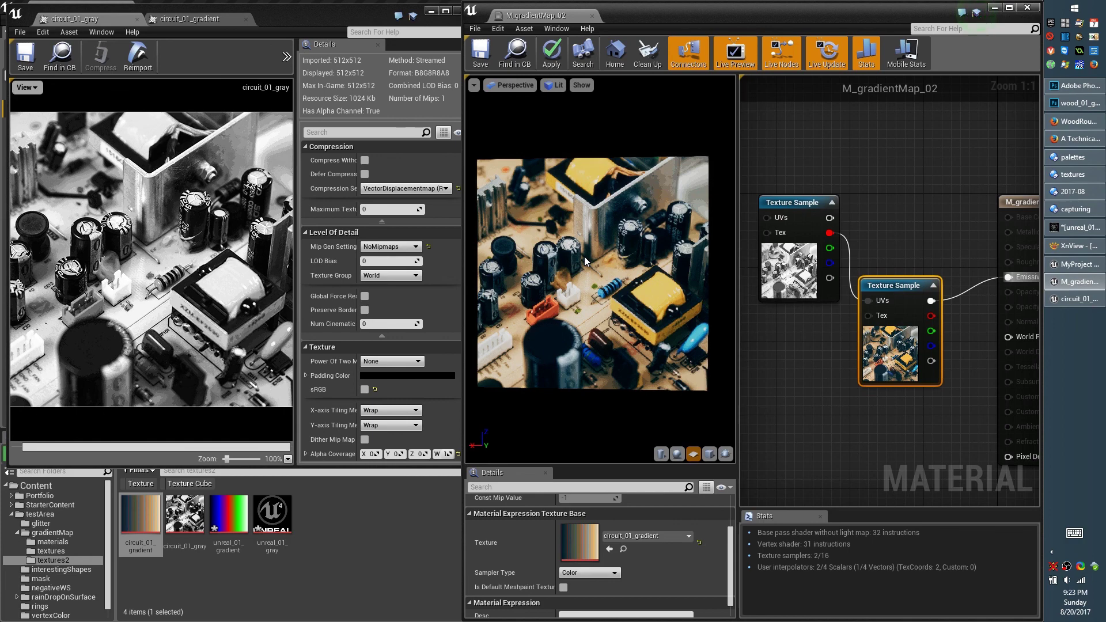
drag(584, 256, 601, 257)
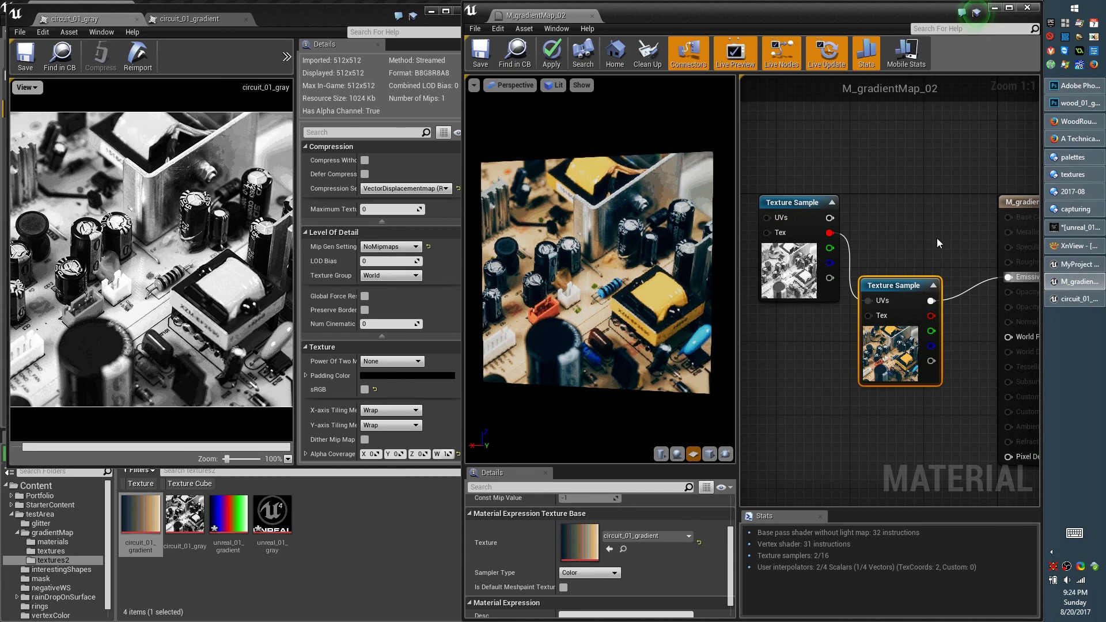